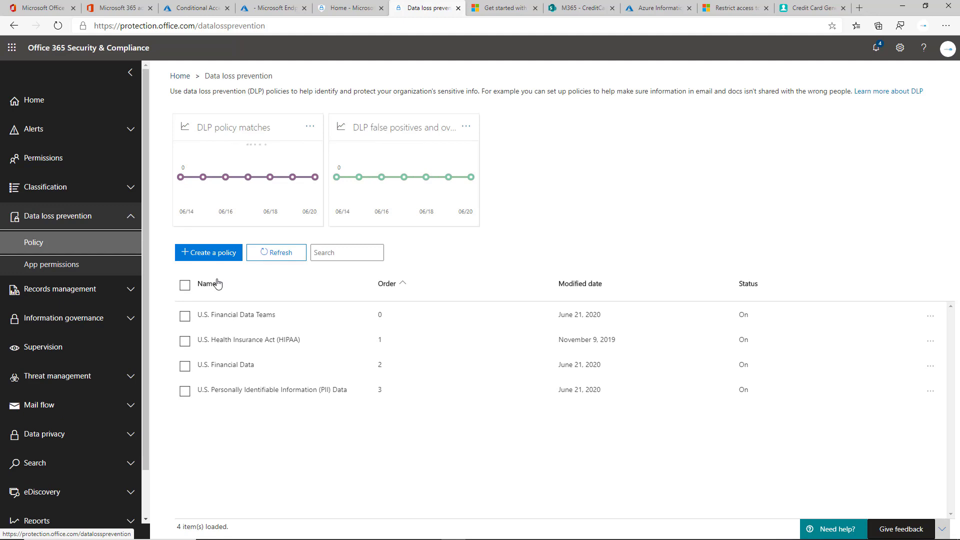
Start a new DLP policy and pick the Financial > U.S. Financial Data template
click(222, 263)
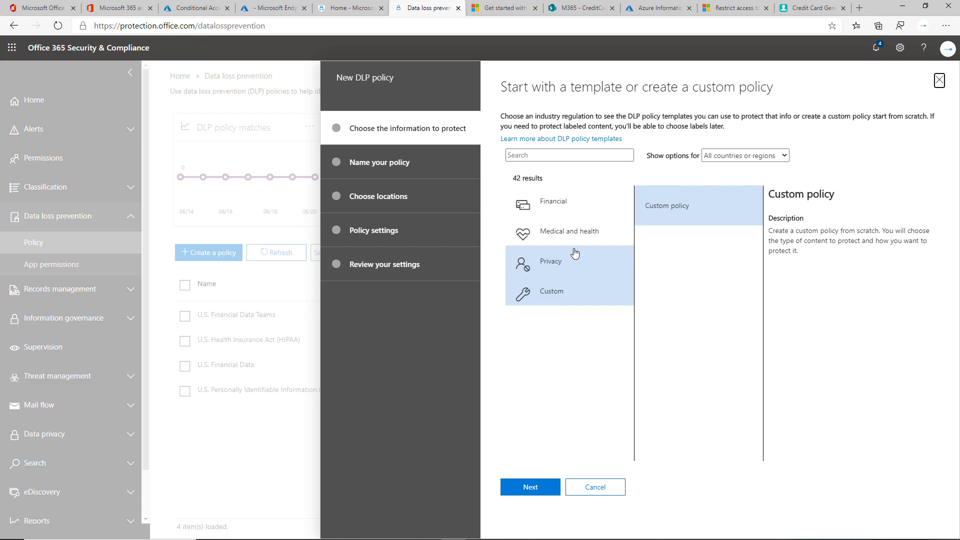
click(591, 242)
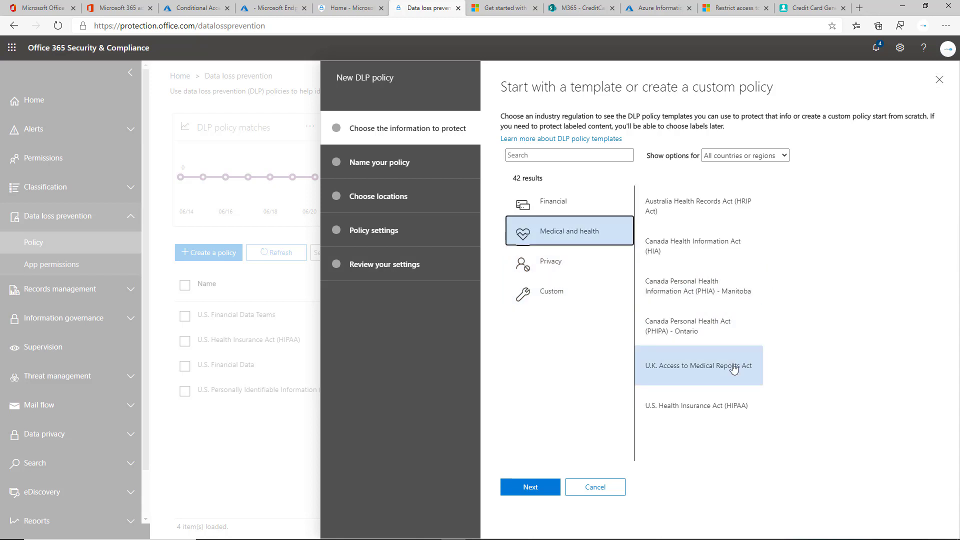
click(577, 209)
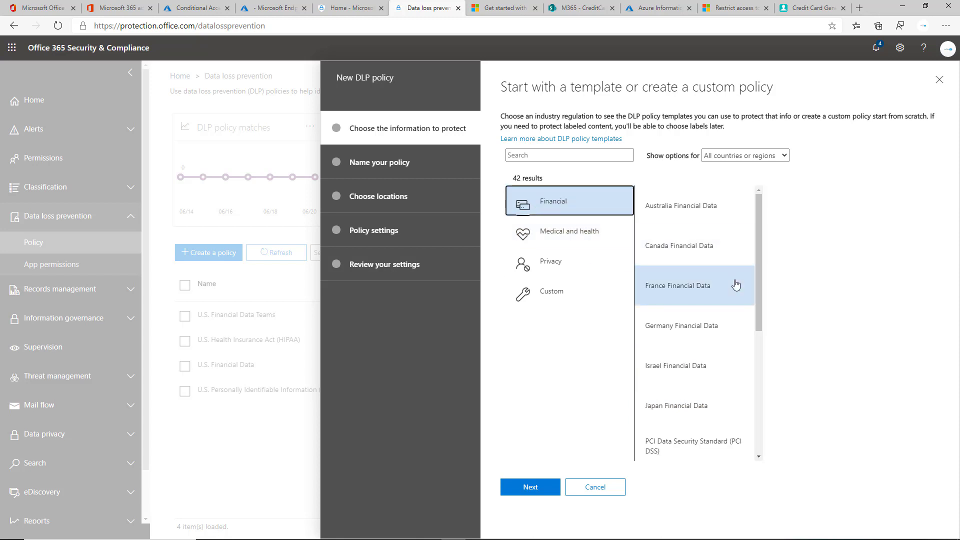
scroll(732, 225, down, 5)
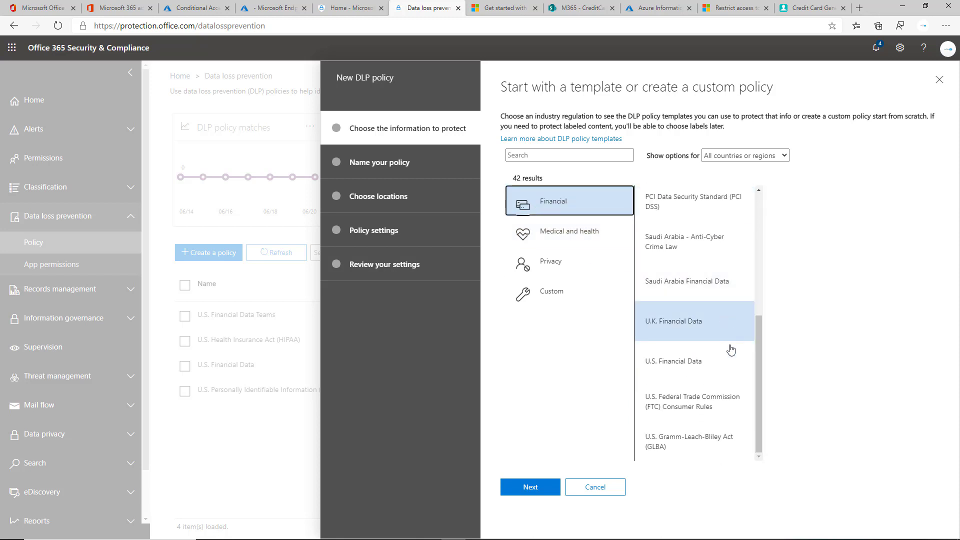
click(719, 361)
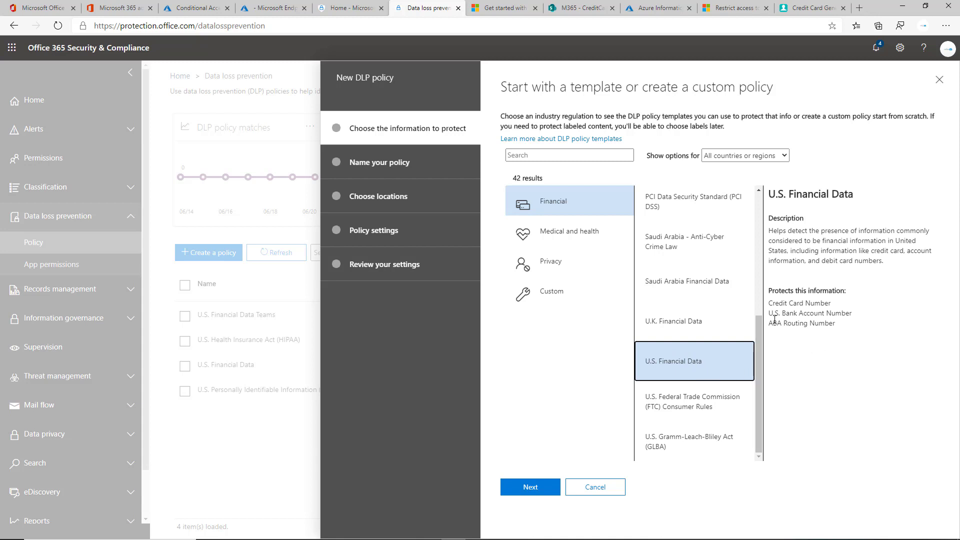
Review the template's protected information types, including account numbers, and continue to naming
triple_click(795, 303)
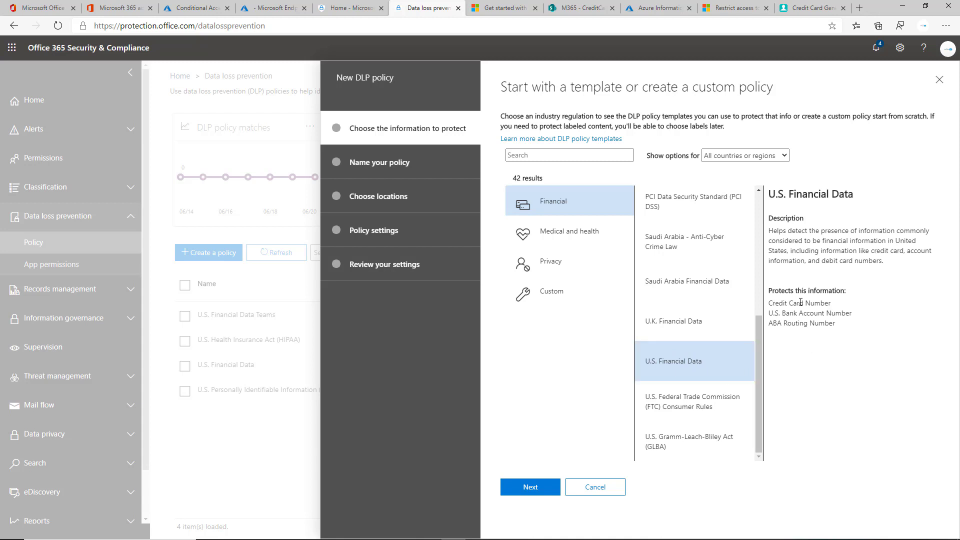
triple_click(820, 320)
double_click(820, 314)
click(524, 488)
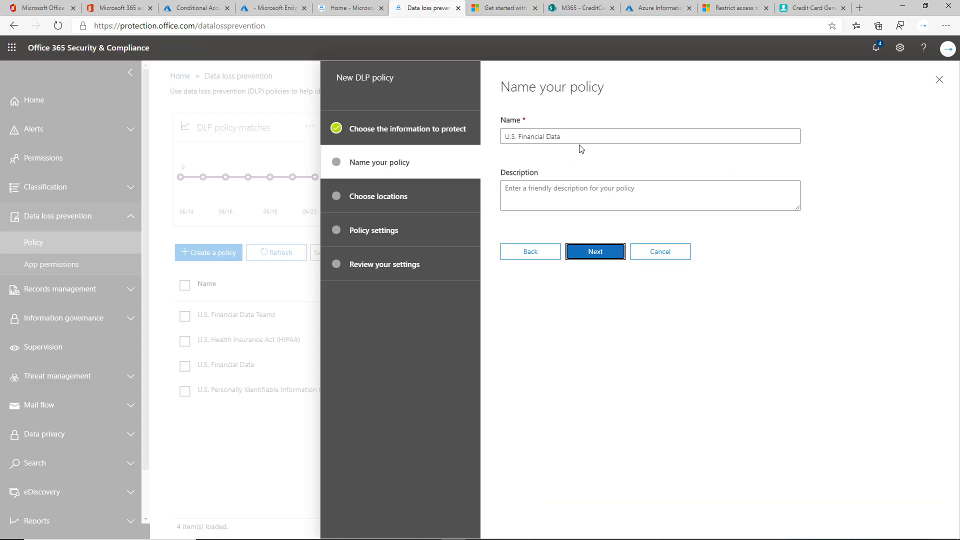
Keep the default name and all locations, choose advanced settings, and expand the low-volume U.S. Financial rule
click(600, 252)
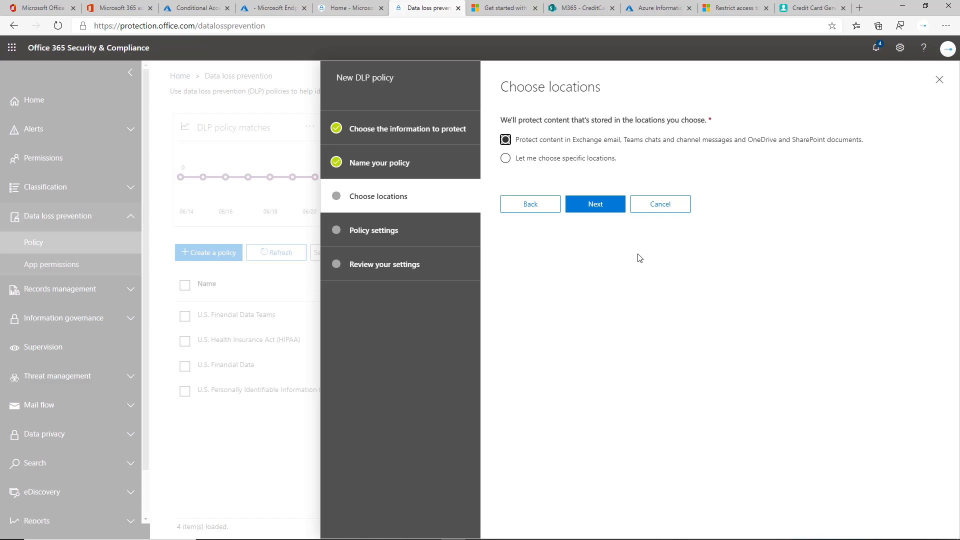
click(604, 211)
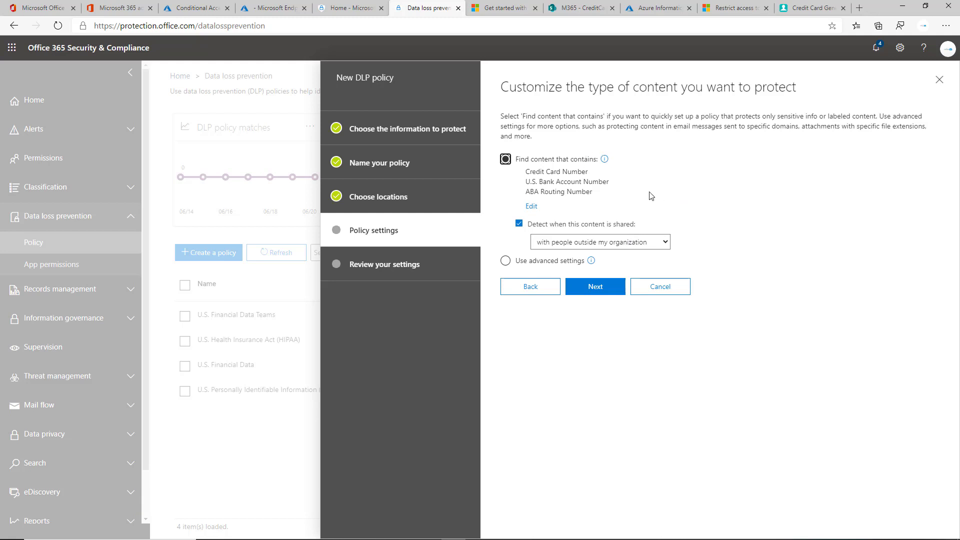
click(534, 261)
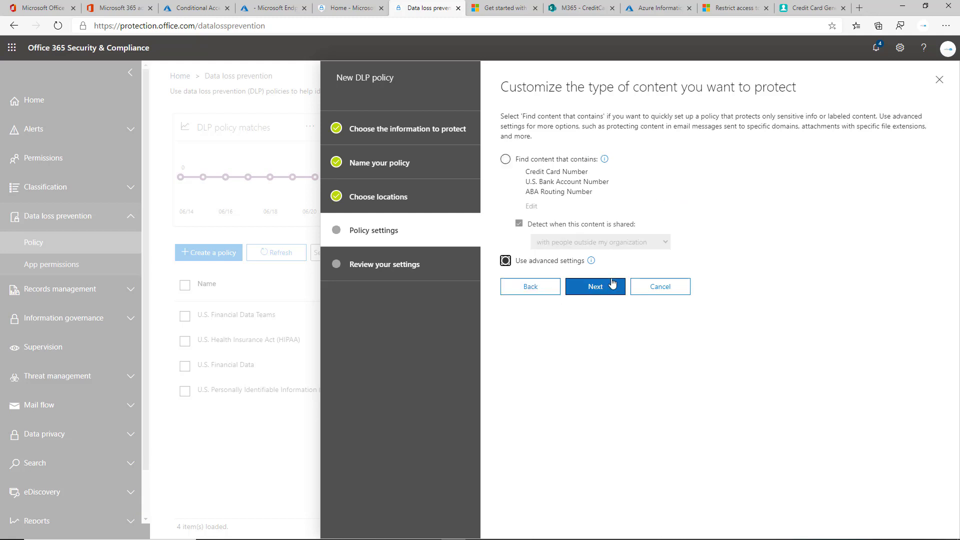
click(612, 286)
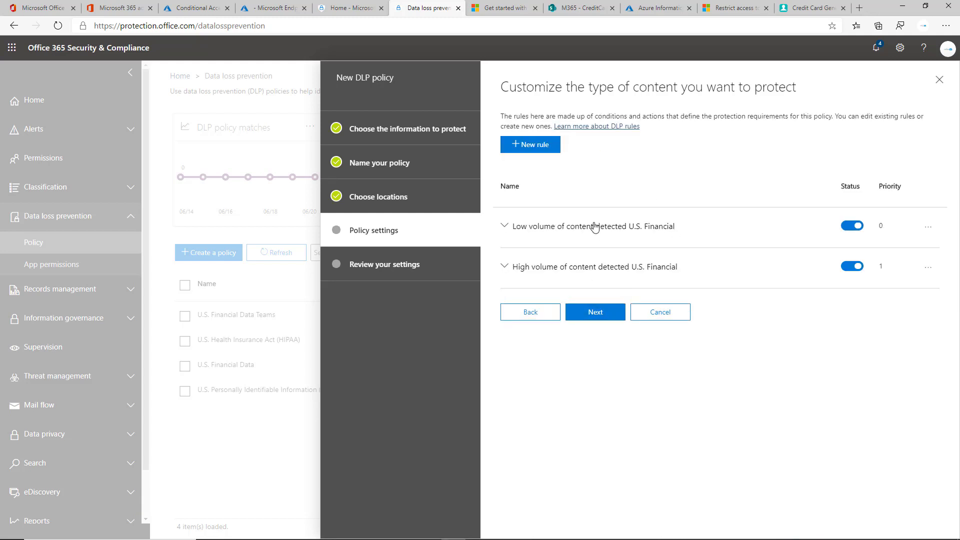
click(511, 228)
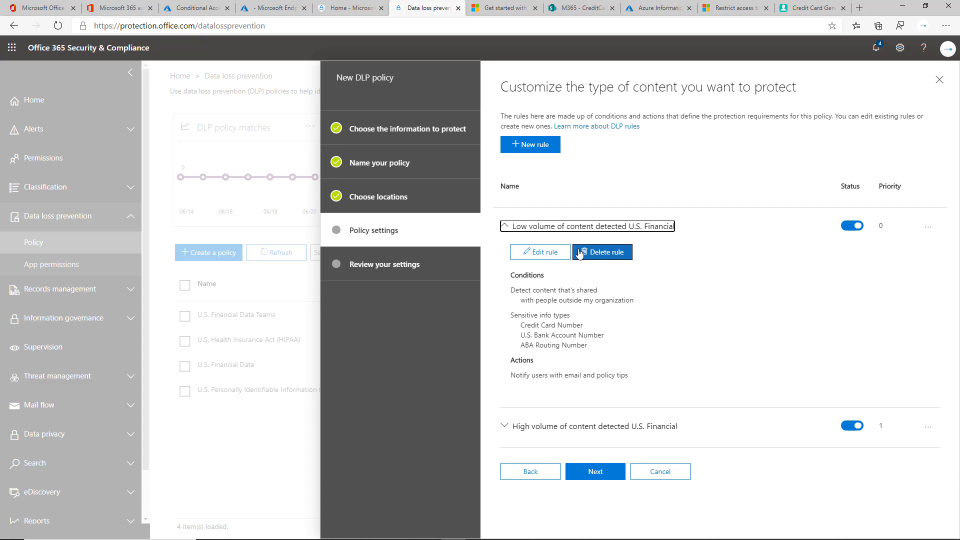
click(545, 252)
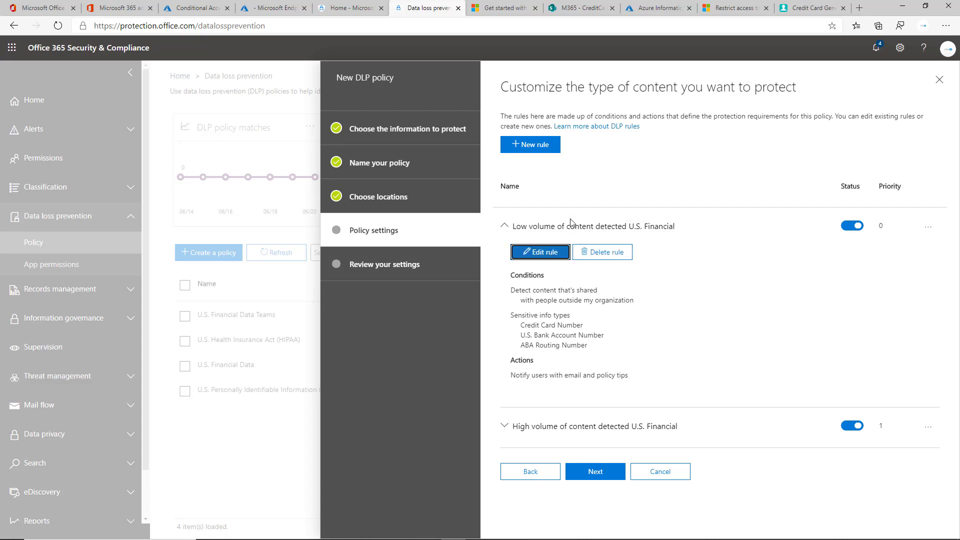
Scroll the low-volume rule editor down to Actions and list the actions available to add
scroll(595, 203, down, 2)
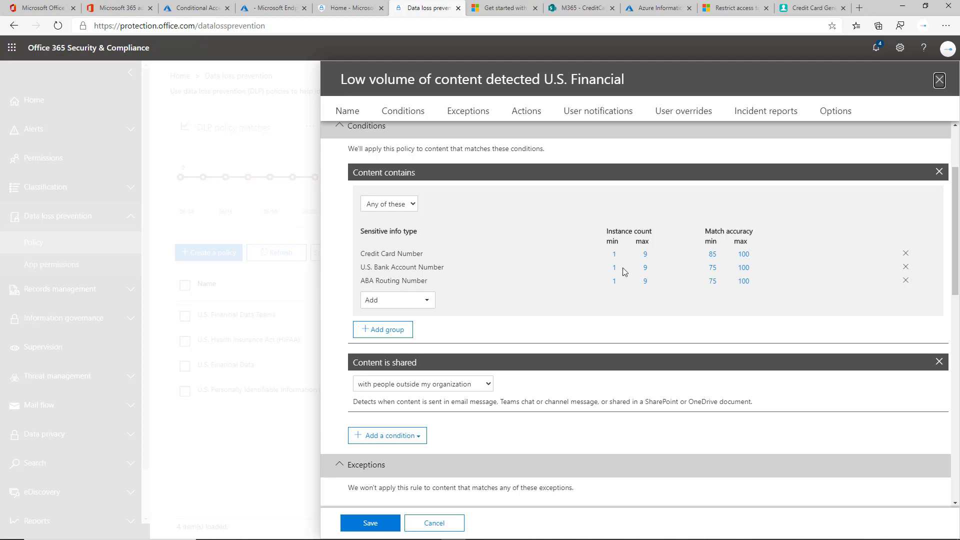
scroll(501, 252, down, 1)
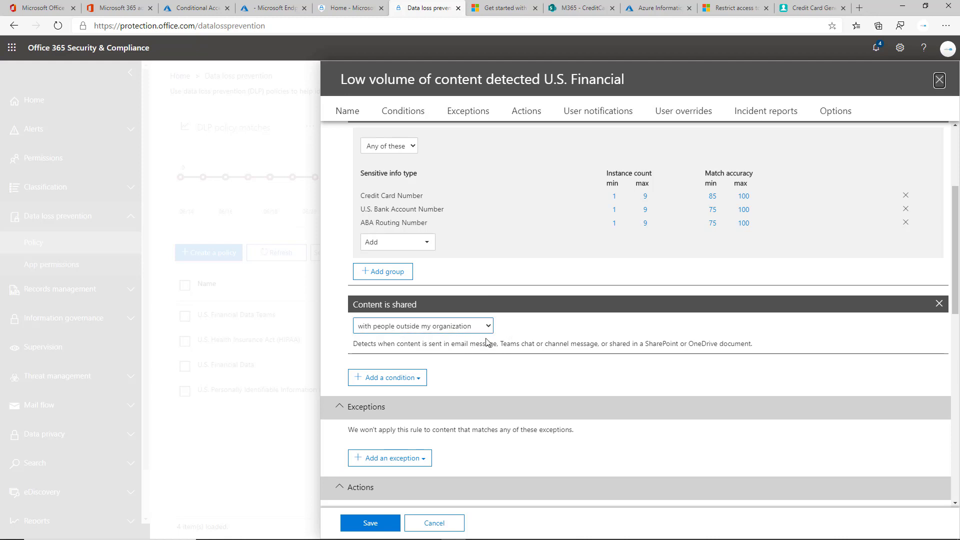
scroll(545, 303, down, 3)
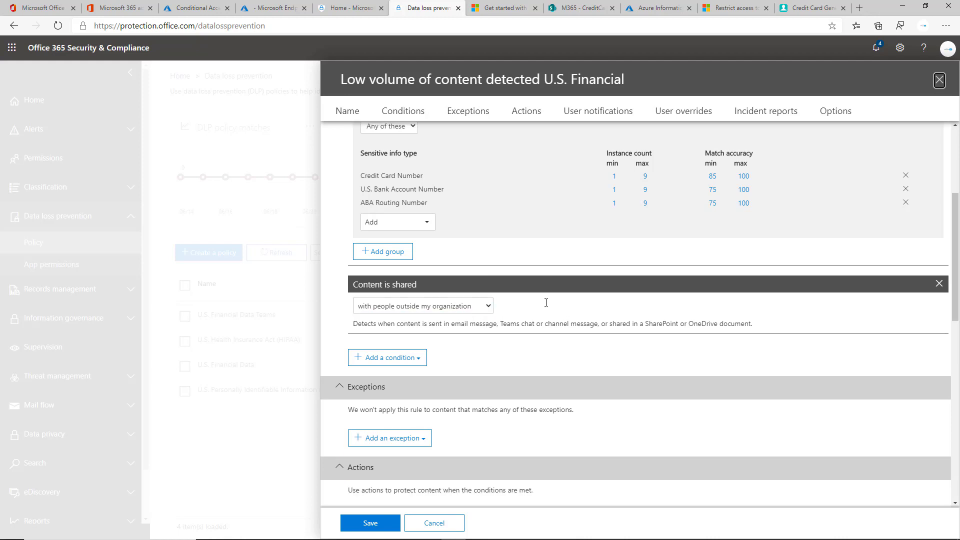
click(387, 365)
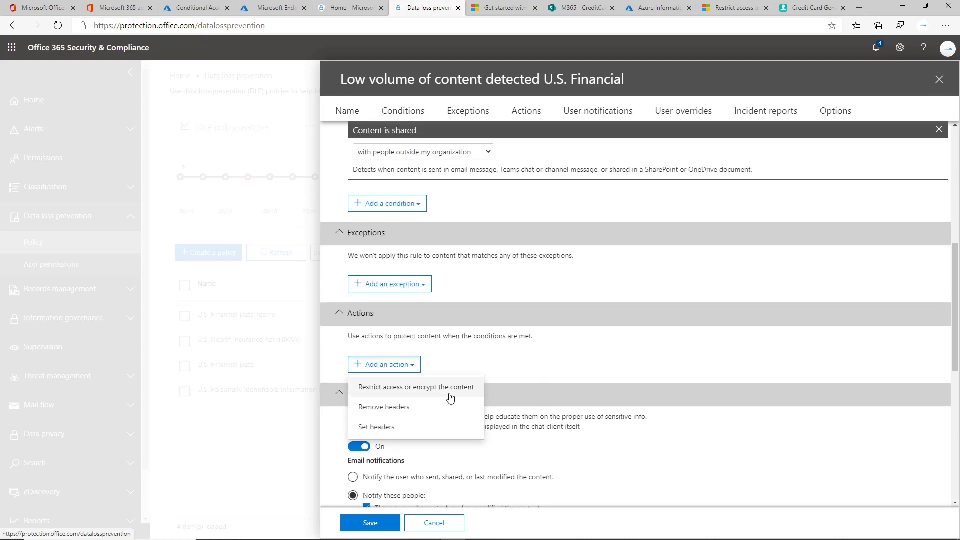
Add a Restrict access or encrypt action that blocks only people outside your organization
click(440, 390)
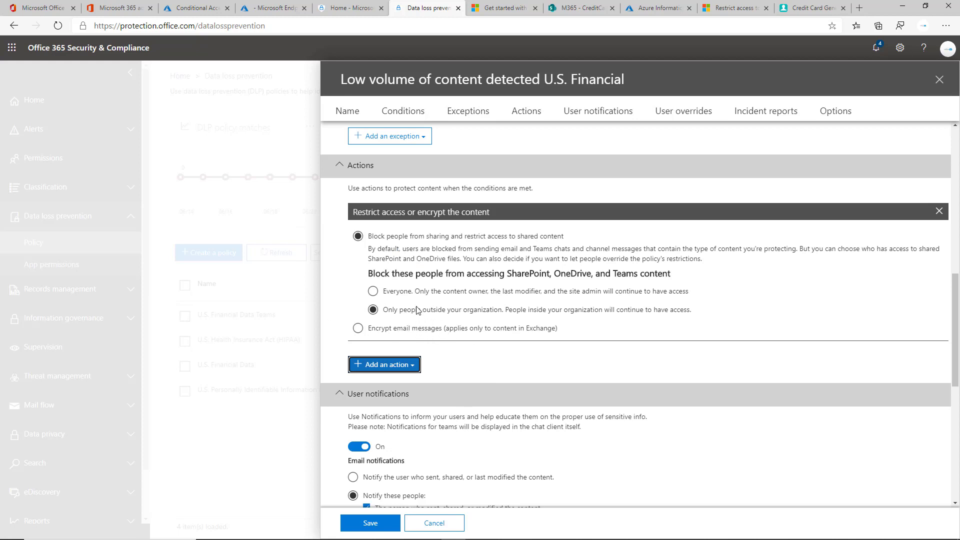
click(406, 294)
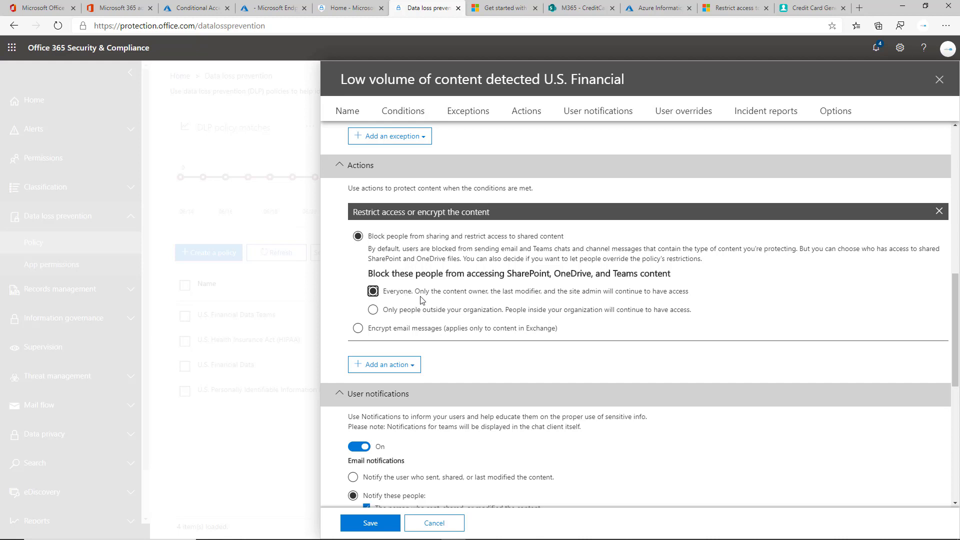
click(455, 310)
scroll(482, 308, up, 10)
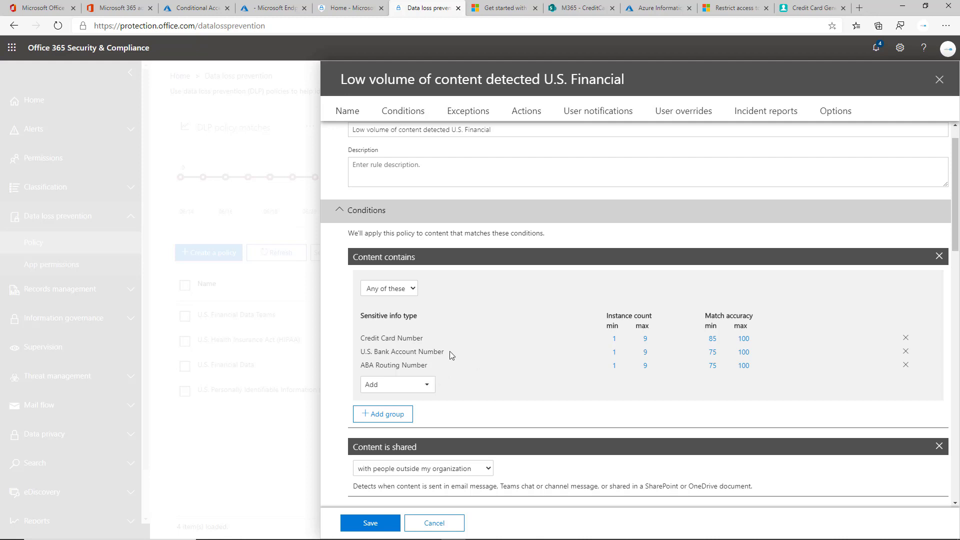
scroll(466, 328, down, 5)
scroll(472, 328, down, 2)
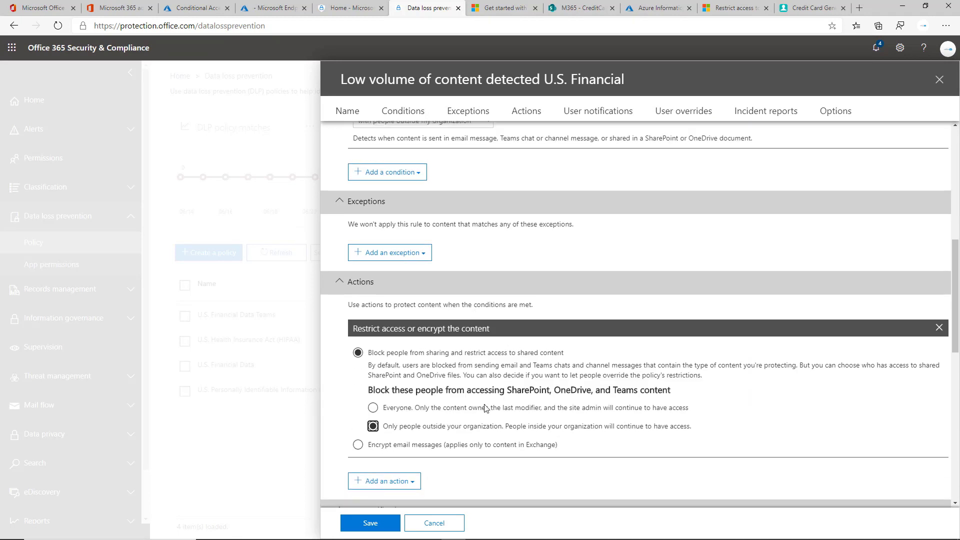
scroll(496, 416, down, 2)
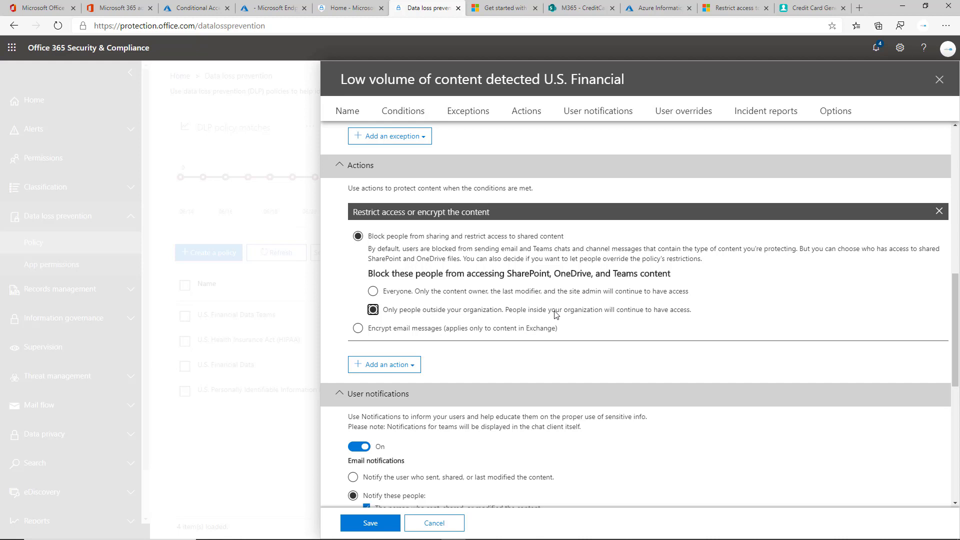
scroll(555, 314, down, 6)
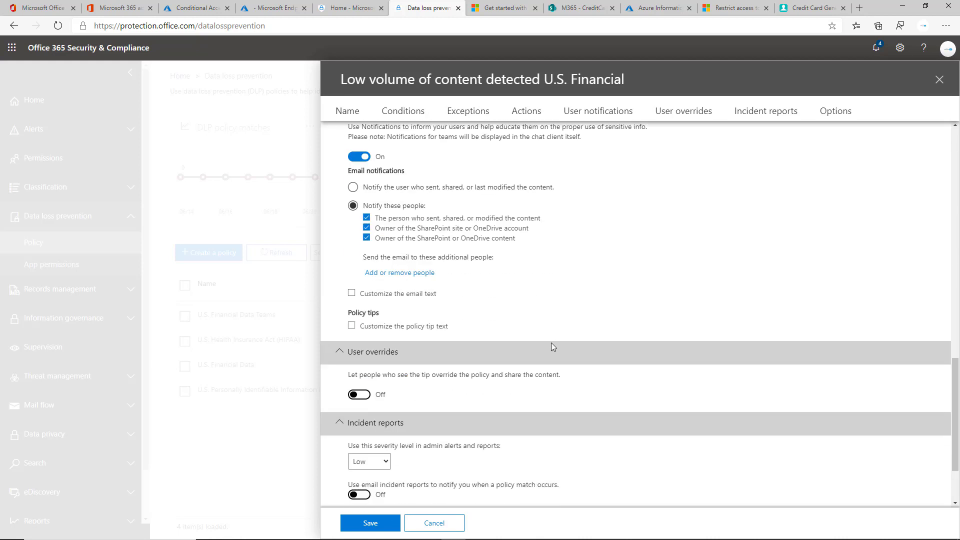
Turn on custom policy tip text and start entering a custom tip
scroll(525, 300, up, 1)
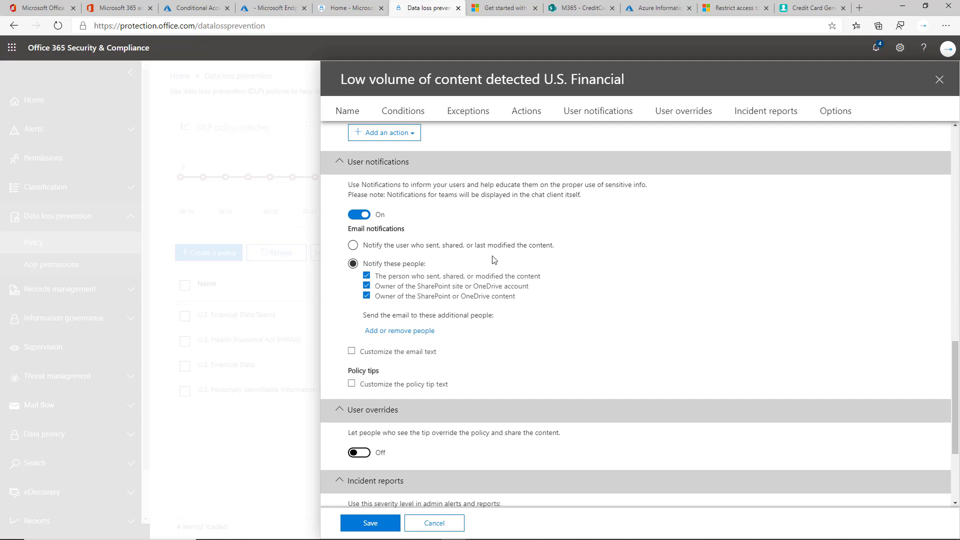
scroll(463, 270, up, 1)
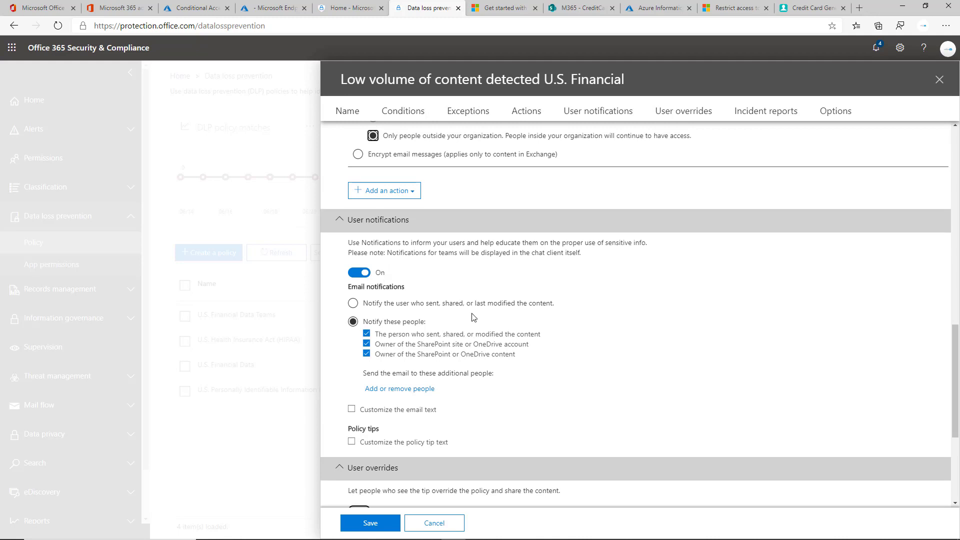
click(416, 445)
scroll(418, 424, down, 3)
click(420, 278)
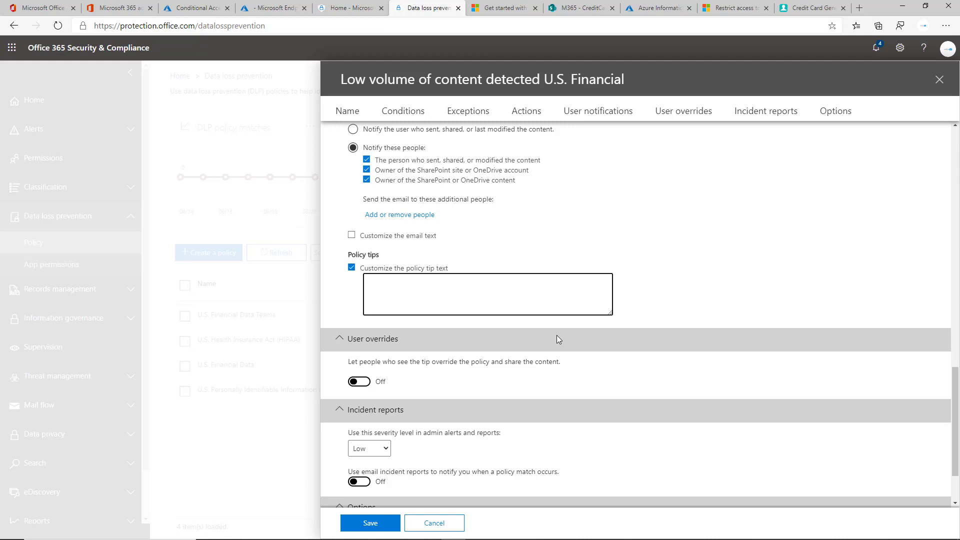
scroll(556, 335, down, 2)
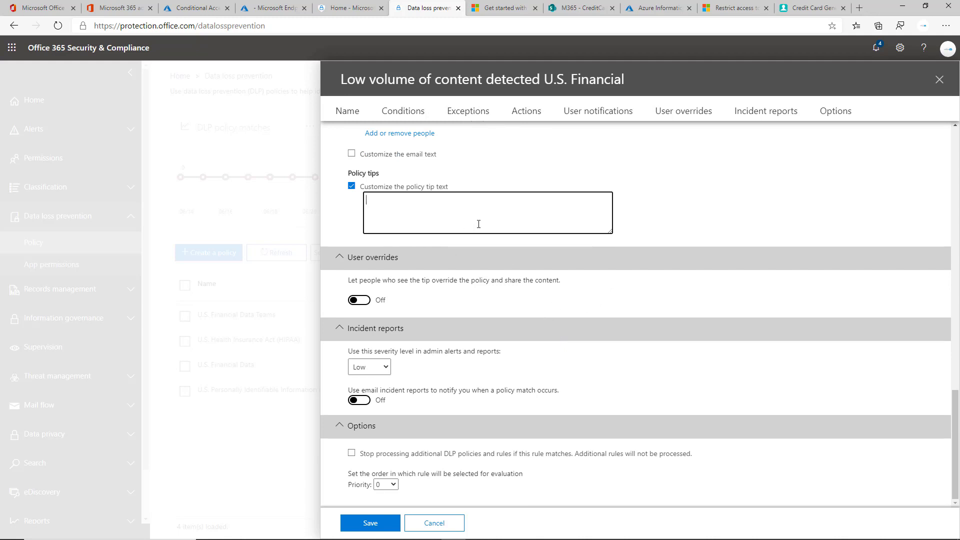
Allow user overrides with business justification, then switch overrides back off
triple_click(367, 280)
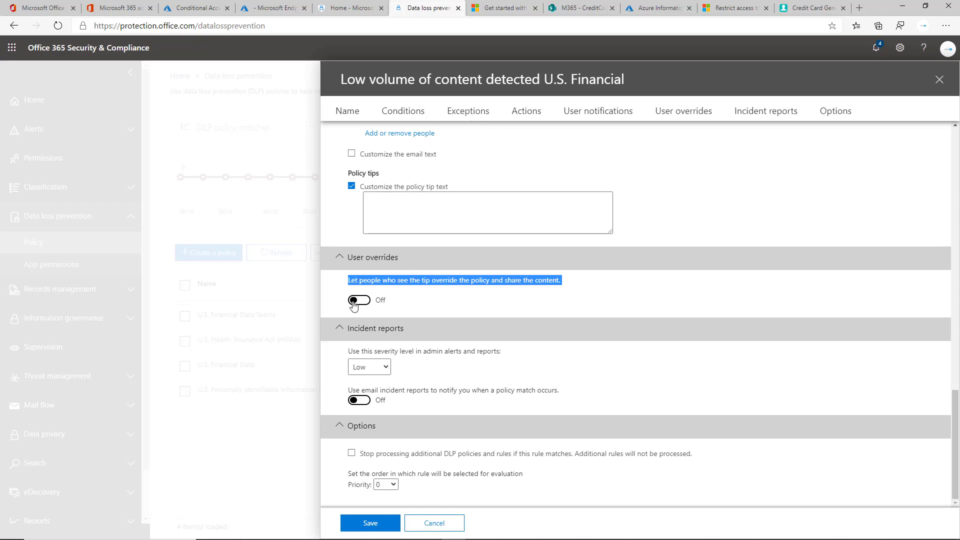
click(356, 301)
click(416, 315)
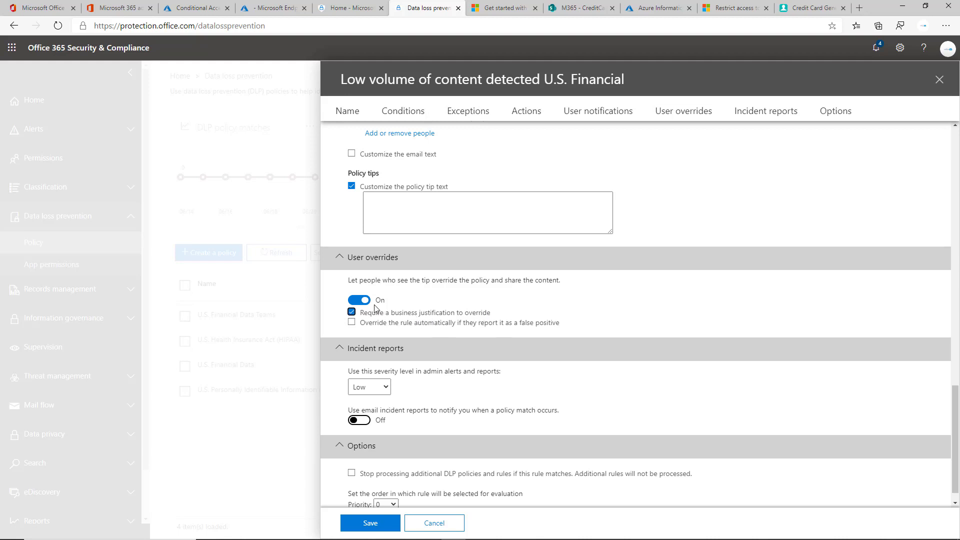
click(364, 302)
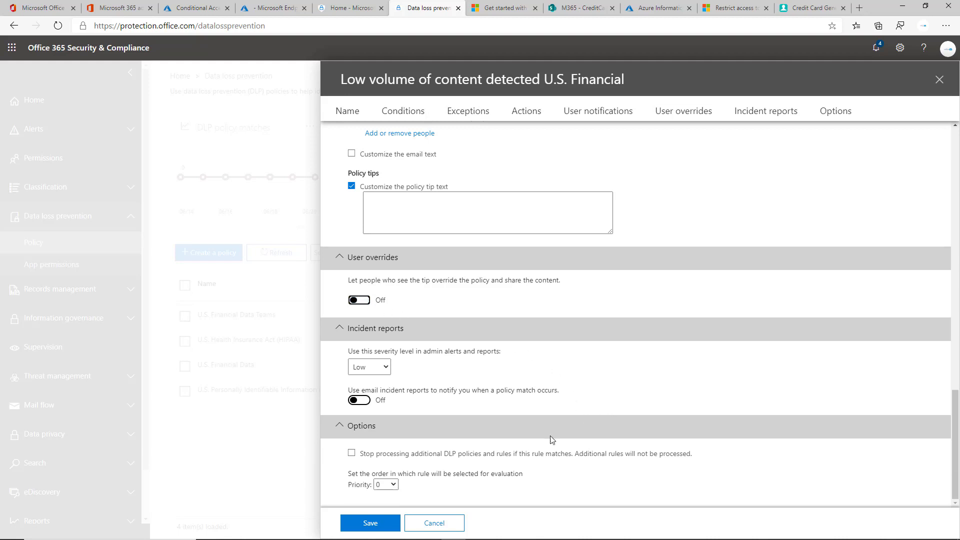
Review the remaining rule sections and cancel the rule edits
scroll(552, 440, up, 15)
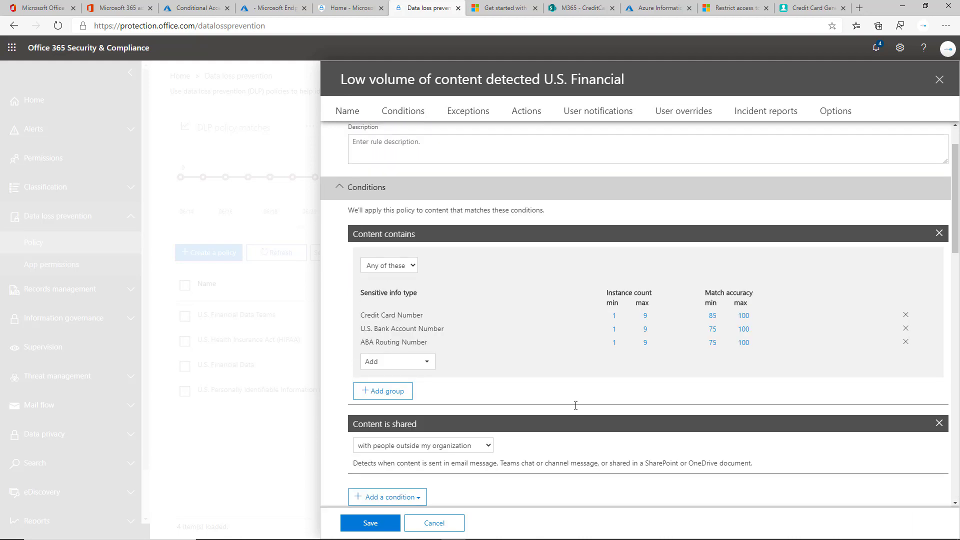
scroll(545, 405, down, 10)
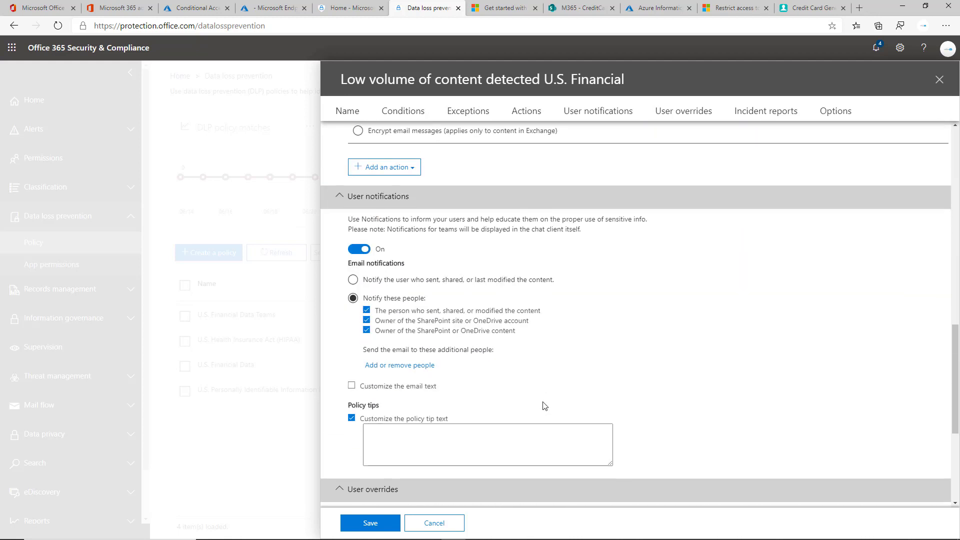
scroll(544, 405, down, 5)
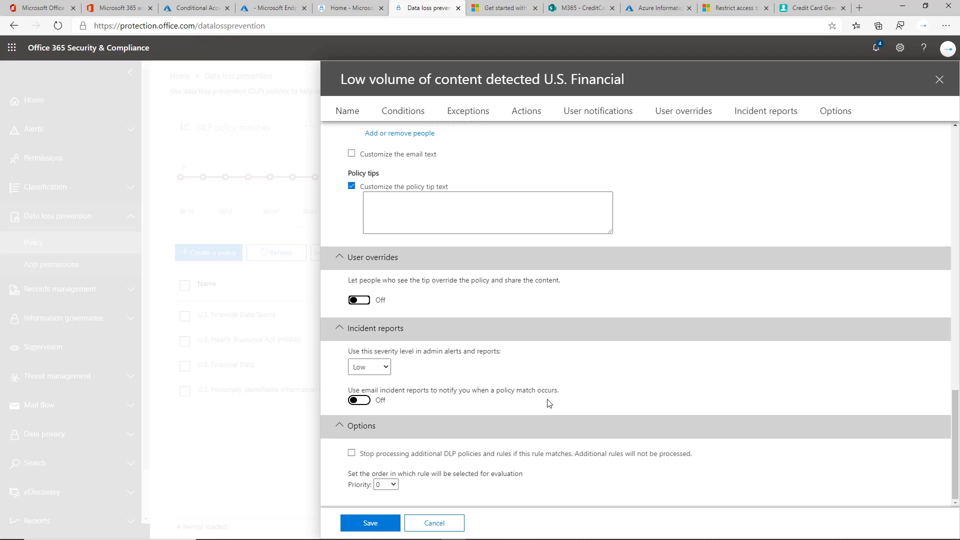
scroll(530, 357, up, 15)
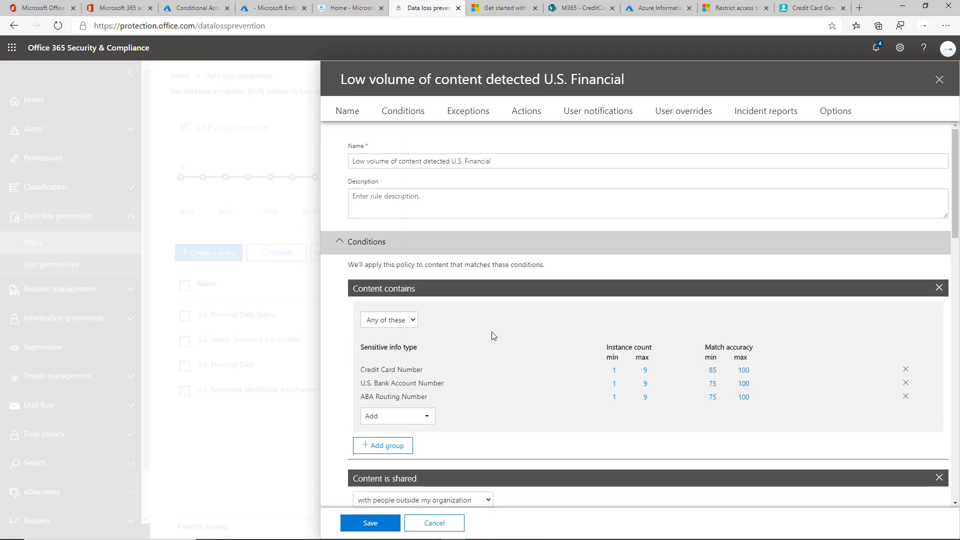
scroll(510, 343, down, 10)
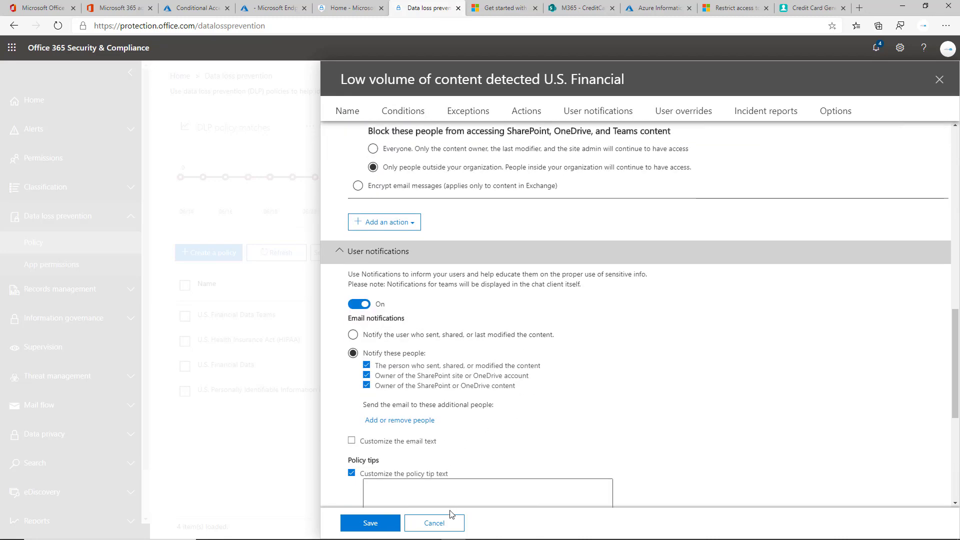
click(449, 522)
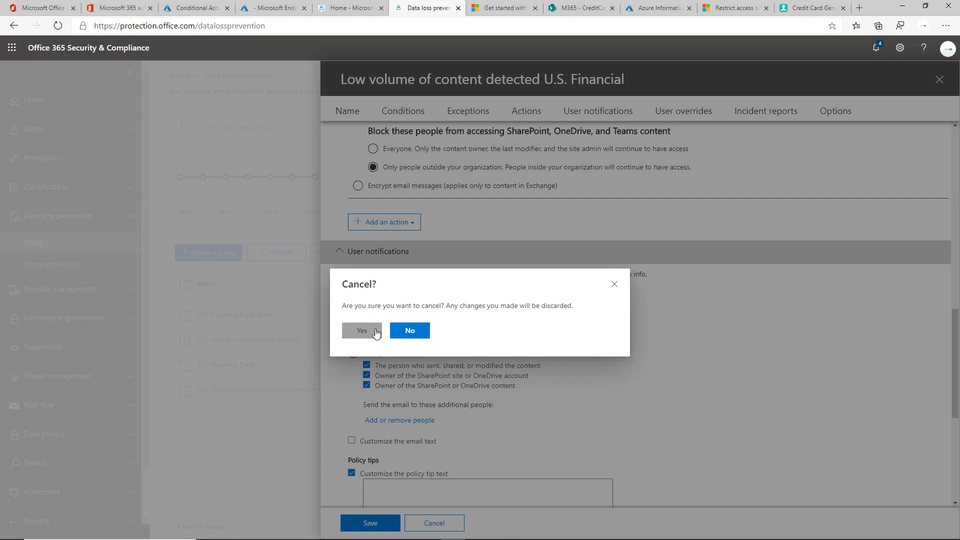
Confirm discarding the edits, quit the DLP policy wizard unsaved, and switch to the DLP remote desktop
click(376, 332)
click(615, 471)
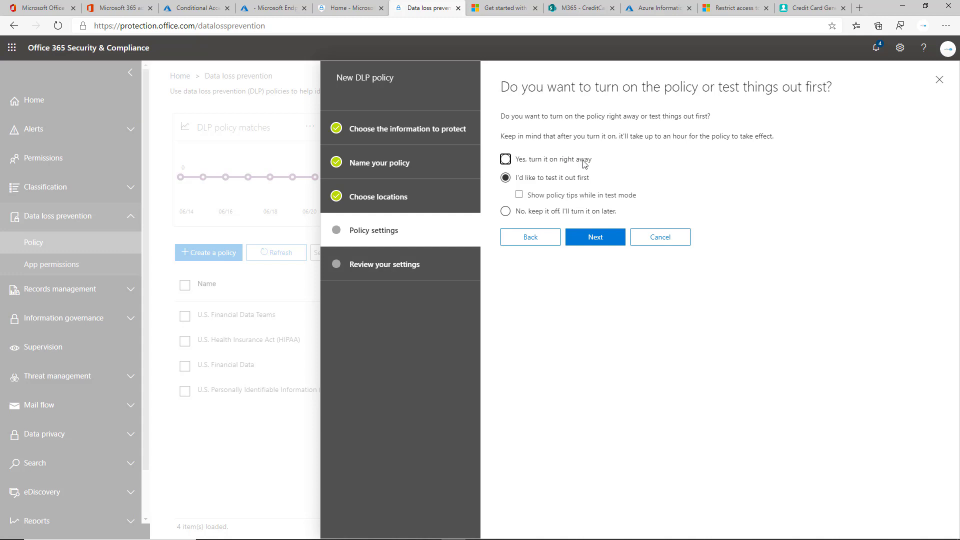
click(939, 79)
click(359, 331)
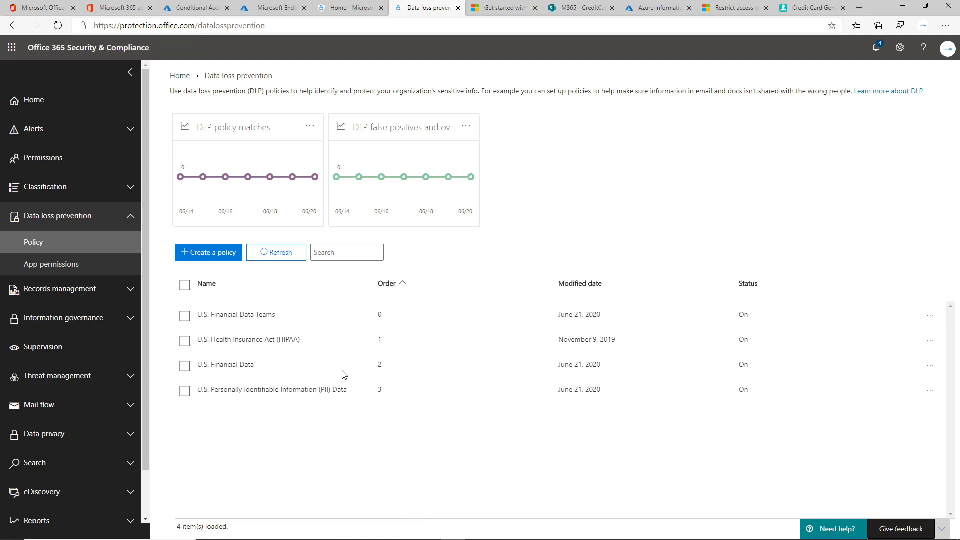
key(alt+Tab)
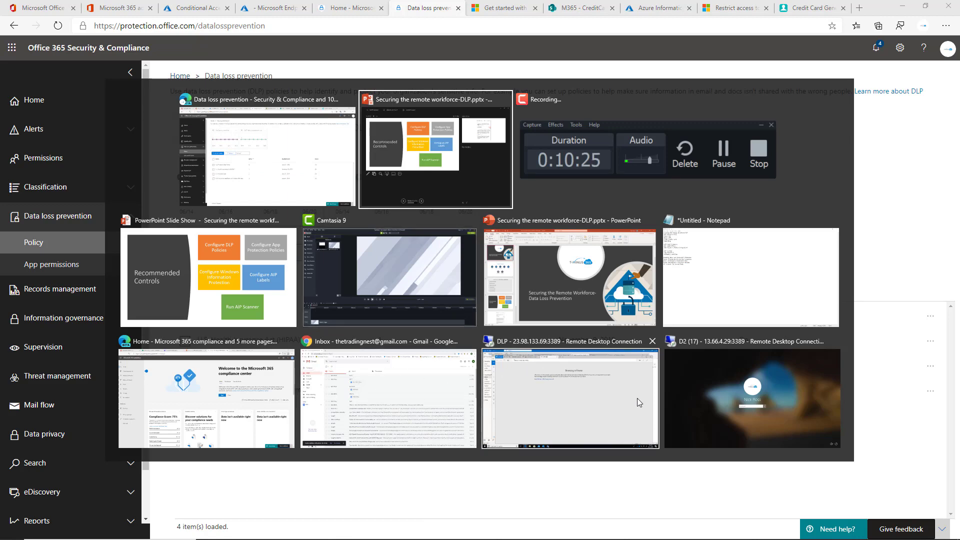
click(615, 403)
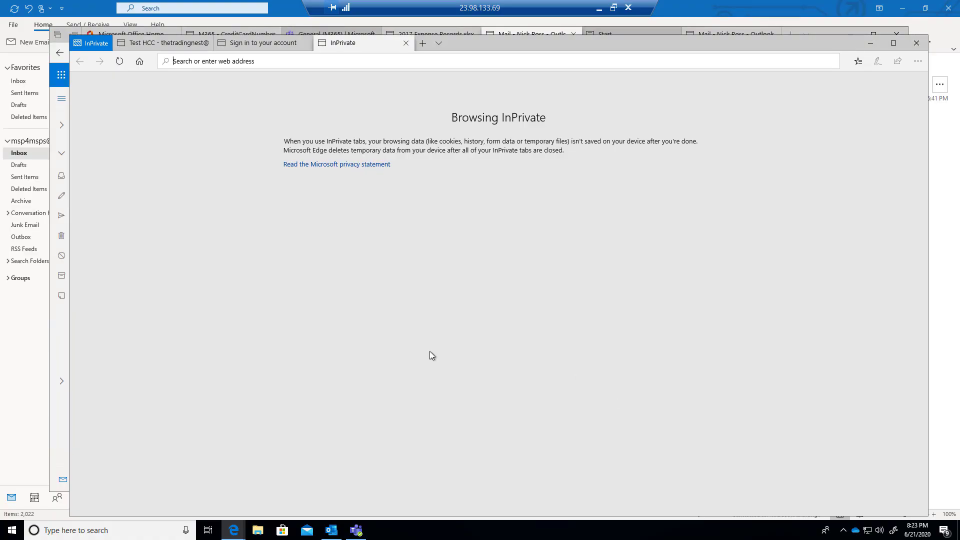
In Outlook, start a new email to the suggested external Gmail contact with subject 'Test DLP'
click(824, 31)
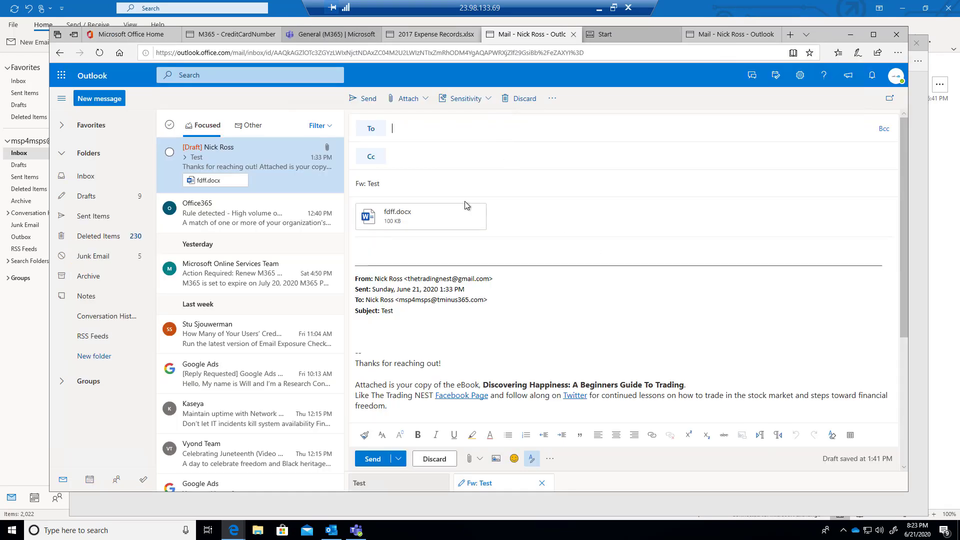
click(330, 534)
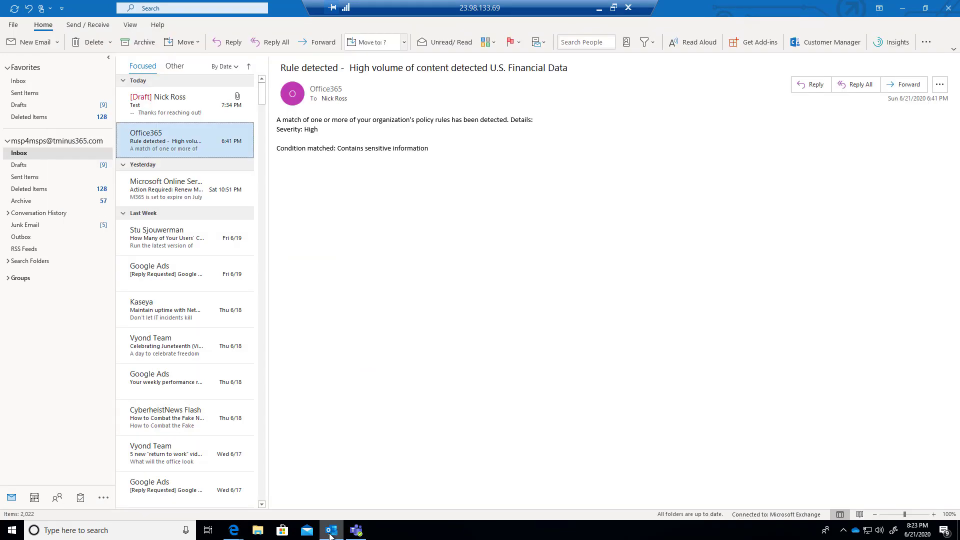
click(30, 43)
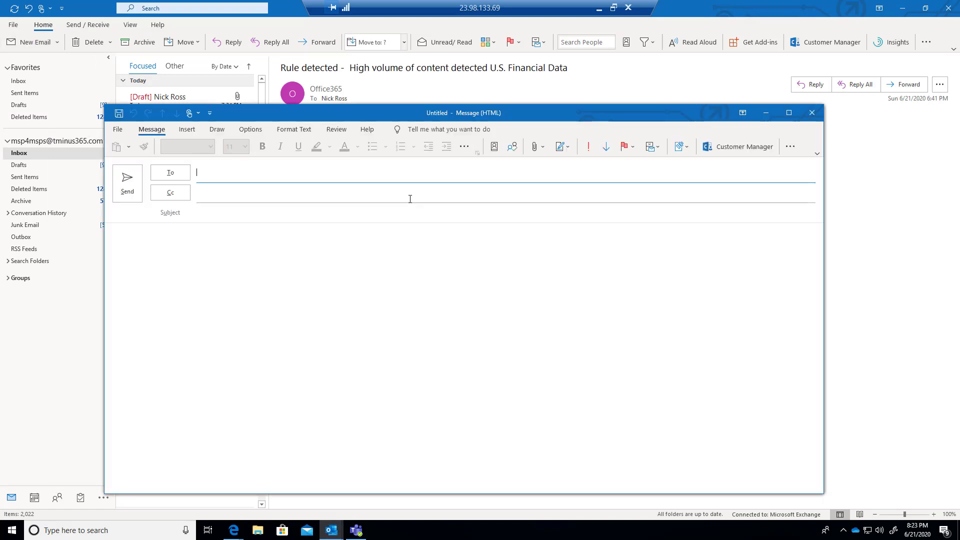
text(the)
key(Return)
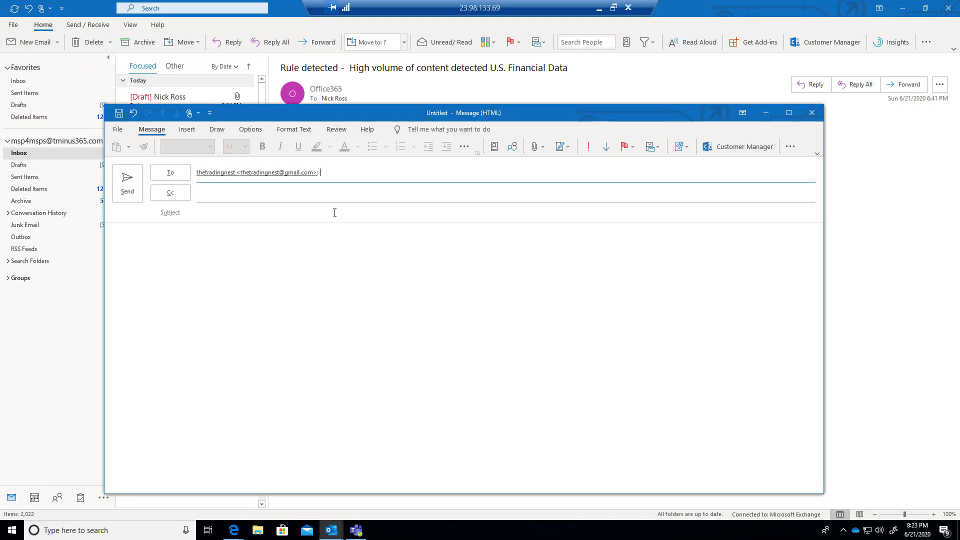
click(335, 213)
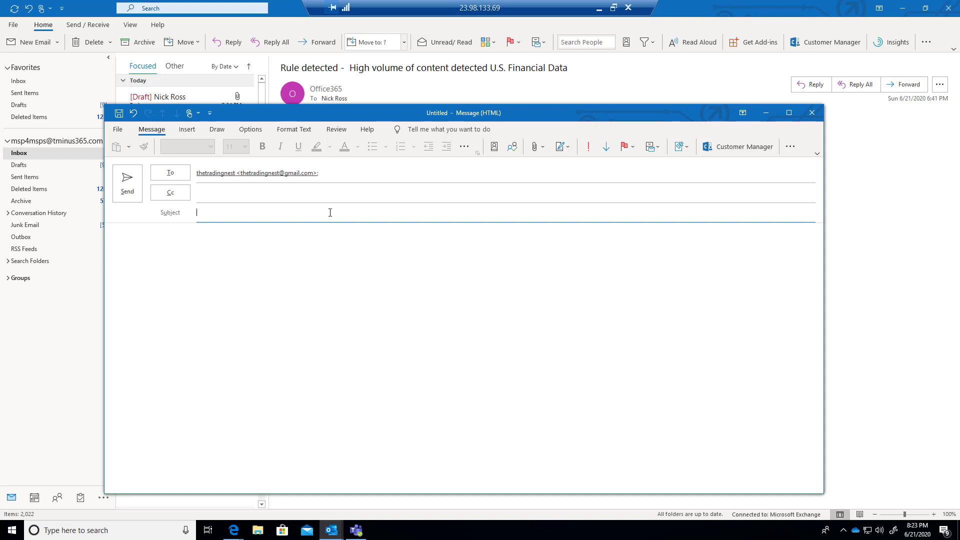
text(Ts)
text(st DLP)
Attach 2017 Expense Records1.xlsx from the OneDrive - T-Minus 365 folder
click(193, 130)
click(157, 147)
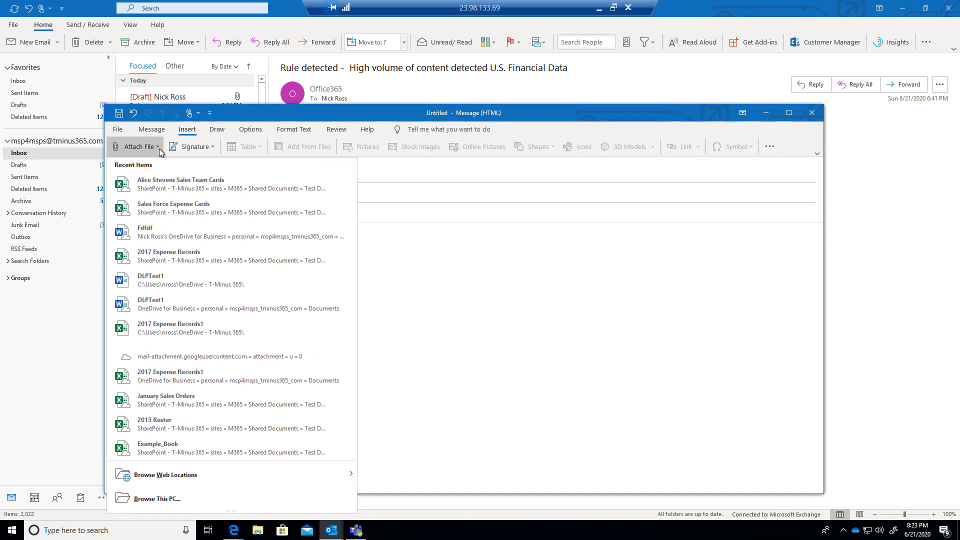
click(446, 331)
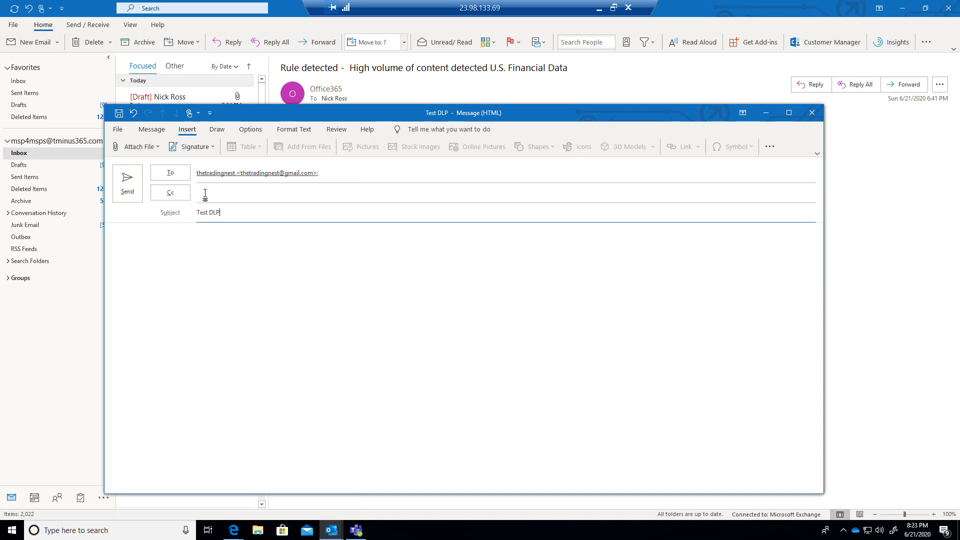
click(135, 146)
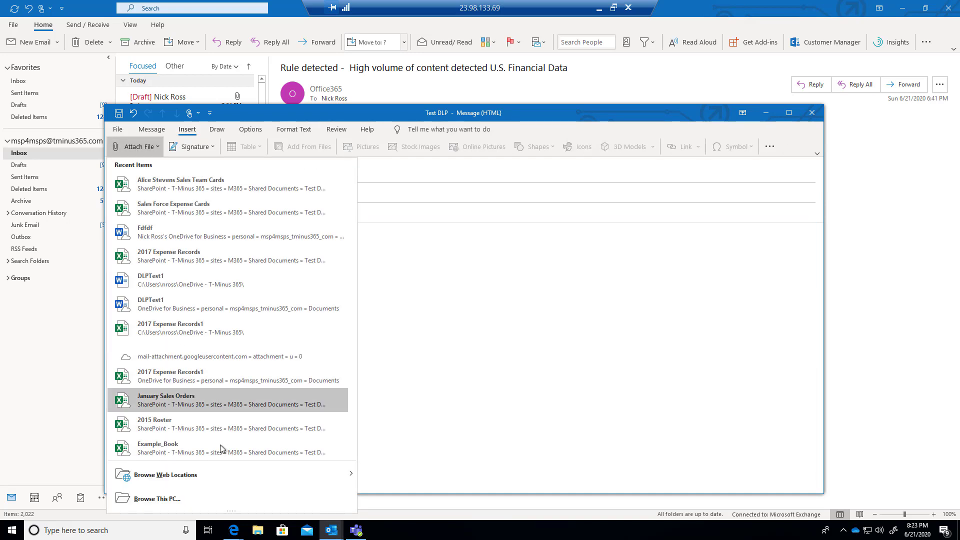
click(231, 490)
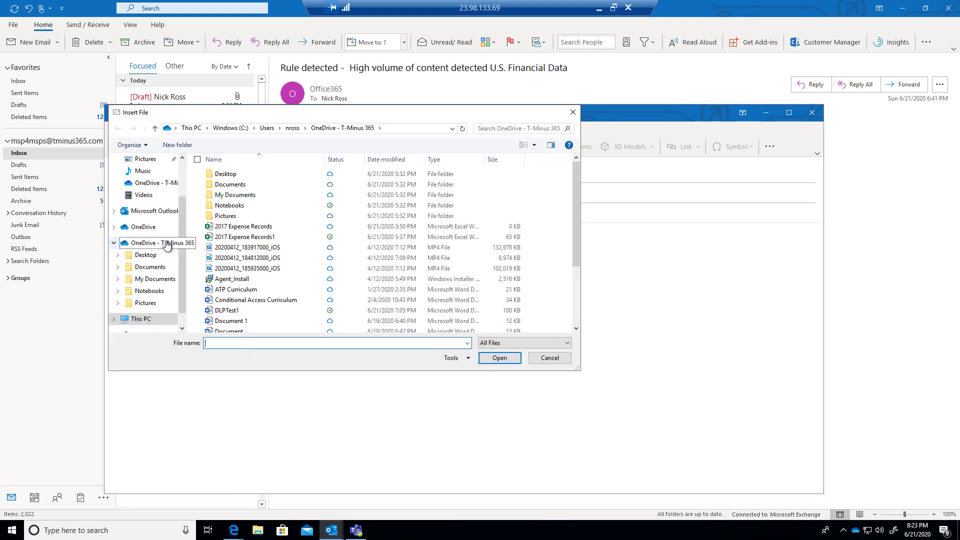
click(165, 243)
click(244, 238)
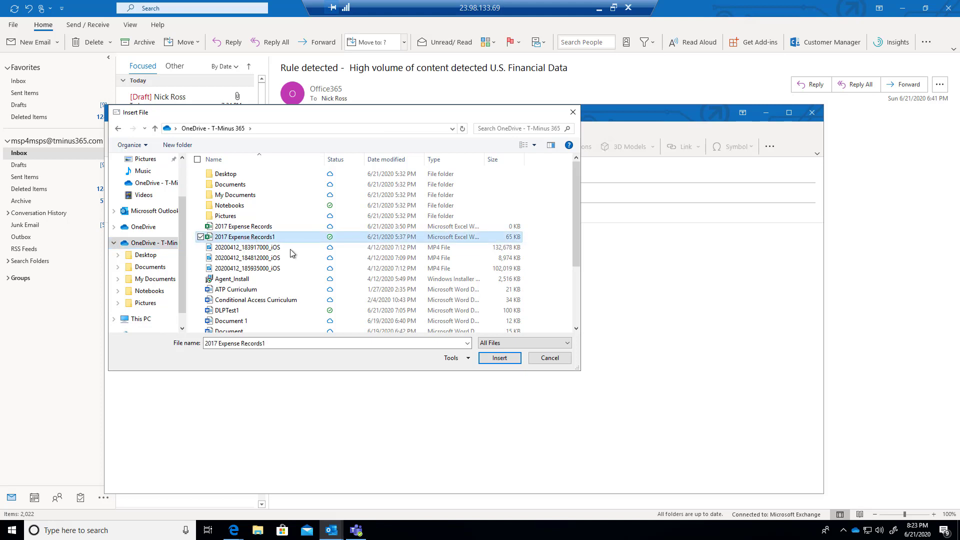
click(499, 358)
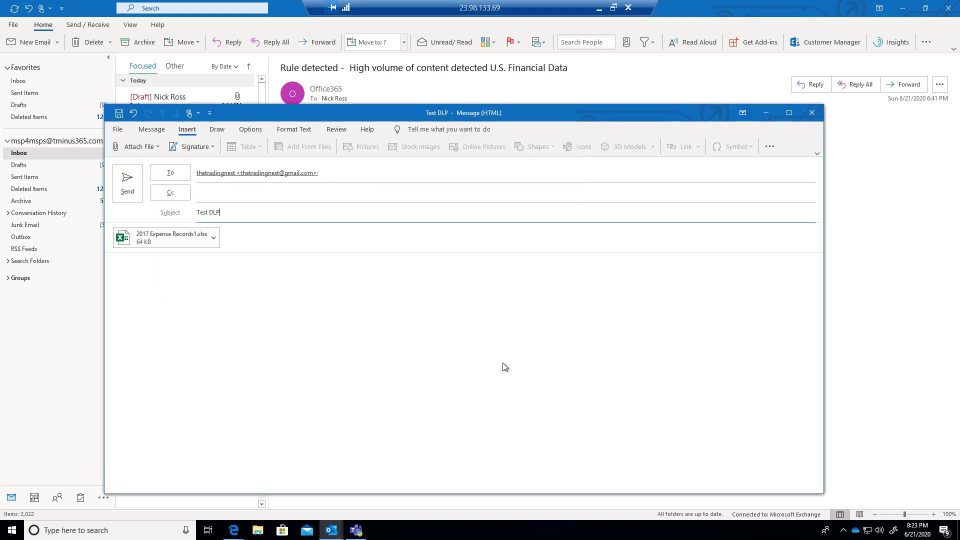
double_click(170, 239)
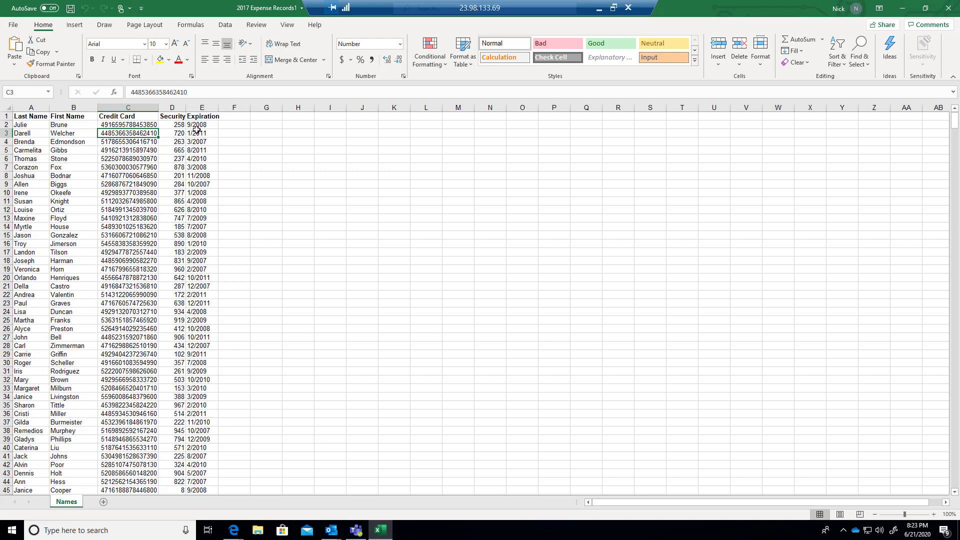
scroll(260, 235, down, 6)
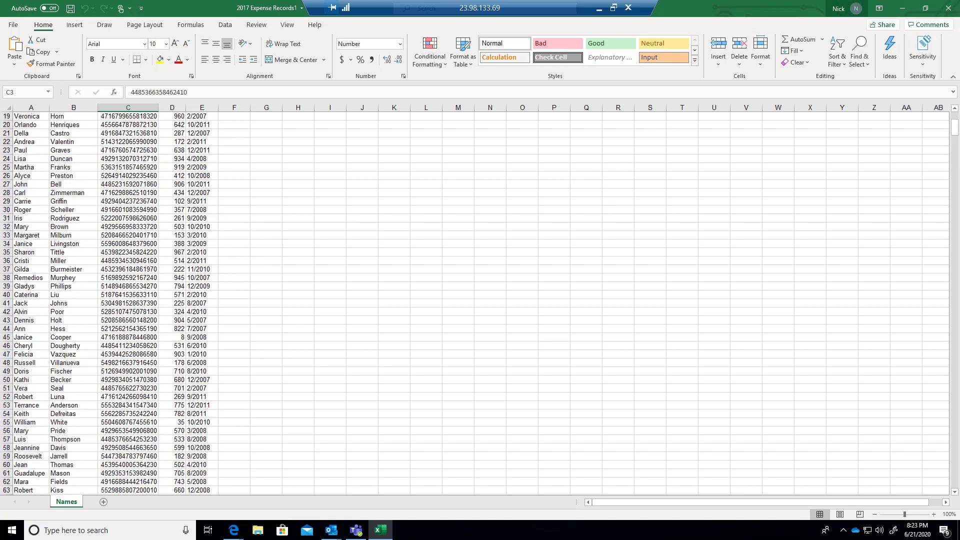
click(948, 8)
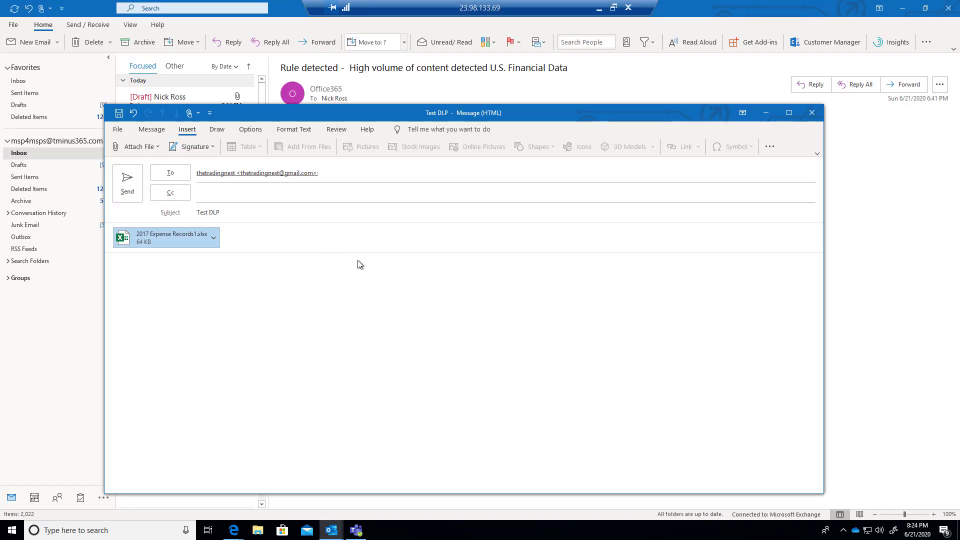
Send Test DLP, then read the 'Message Blocked: Test DLP' notice citing Credit Card Number content
click(128, 192)
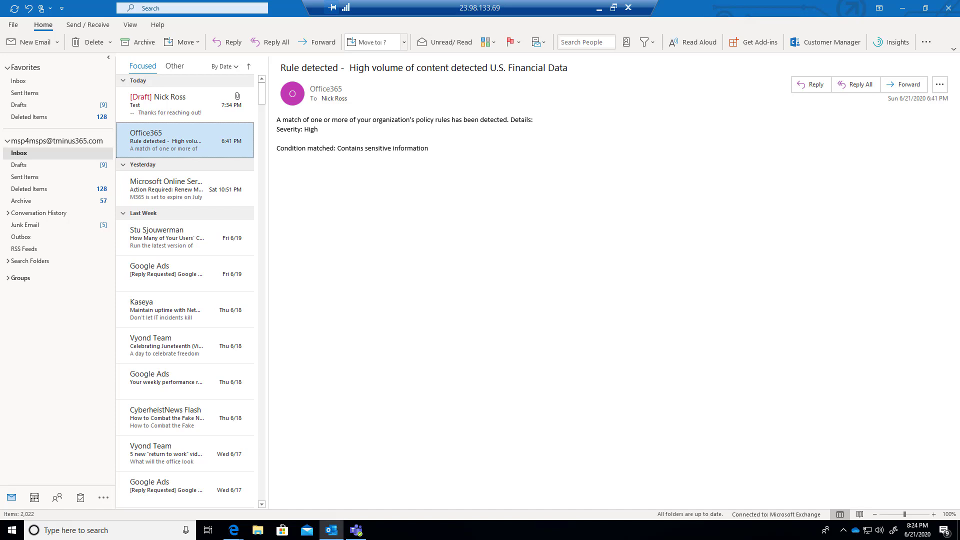
key(alt)
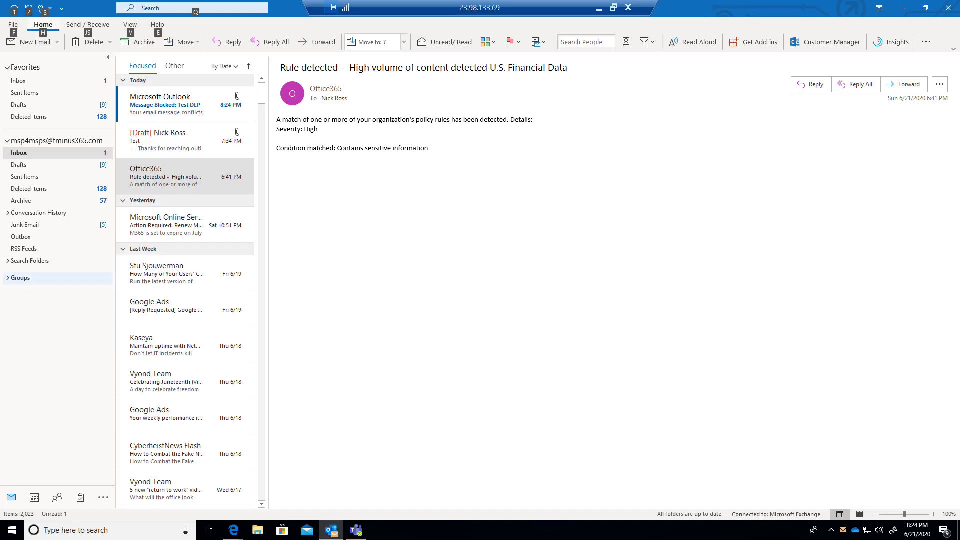
click(184, 108)
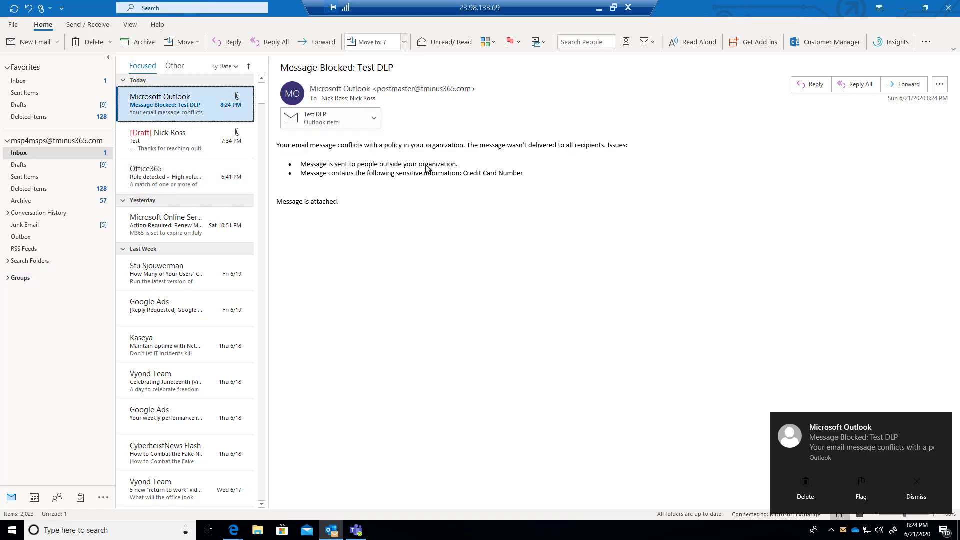
drag(306, 146, 504, 145)
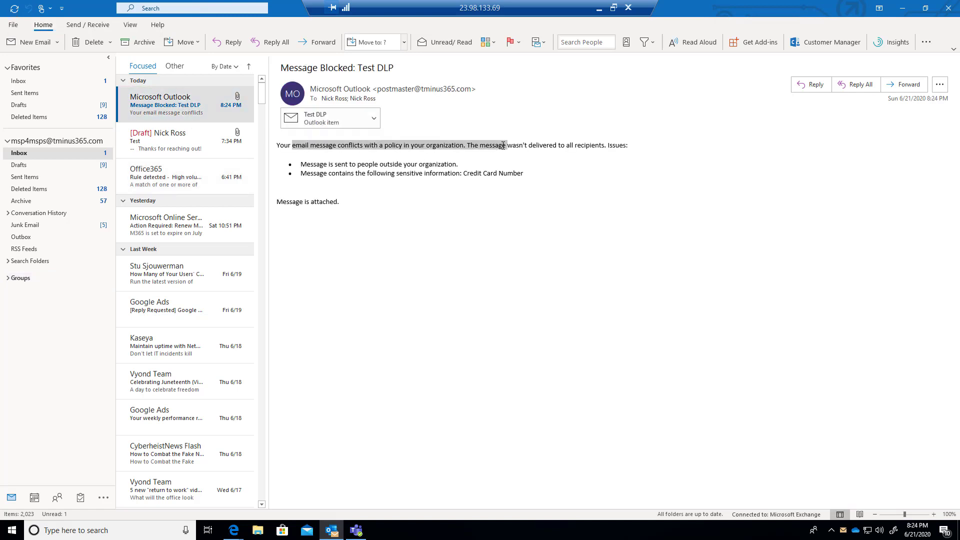
click(531, 173)
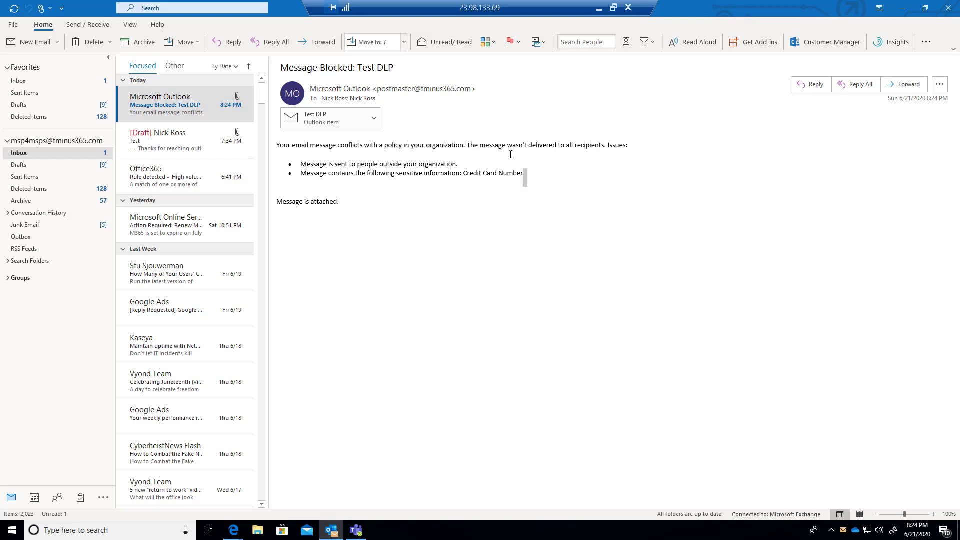
drag(323, 172, 463, 171)
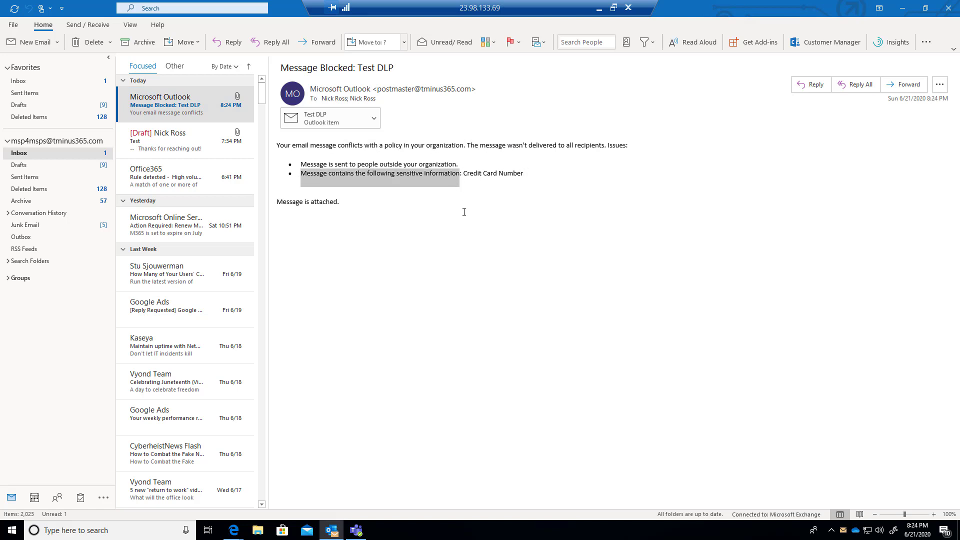
triple_click(475, 177)
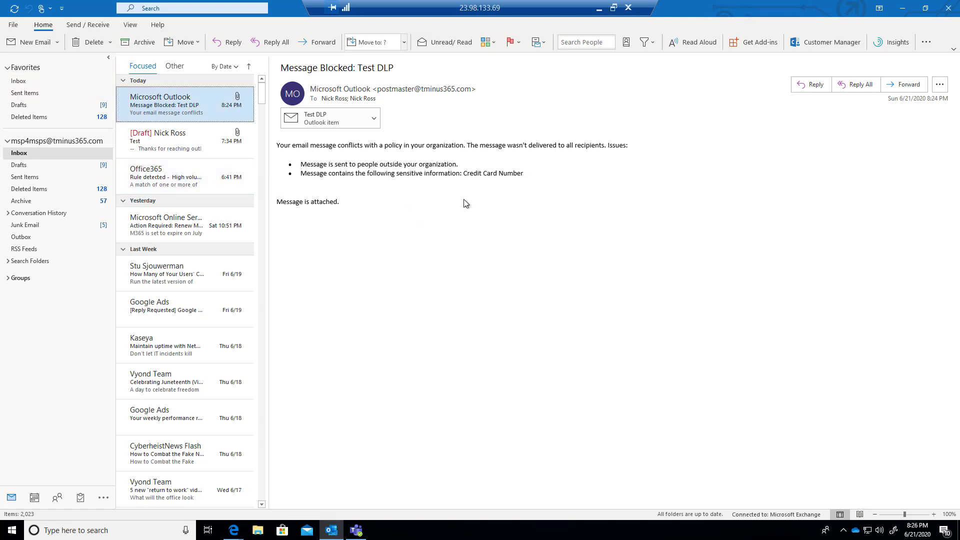
Send the Gmail contact an 'SSN Test' email with a pasted sample SSN and a 'Best,' sign-off
click(36, 43)
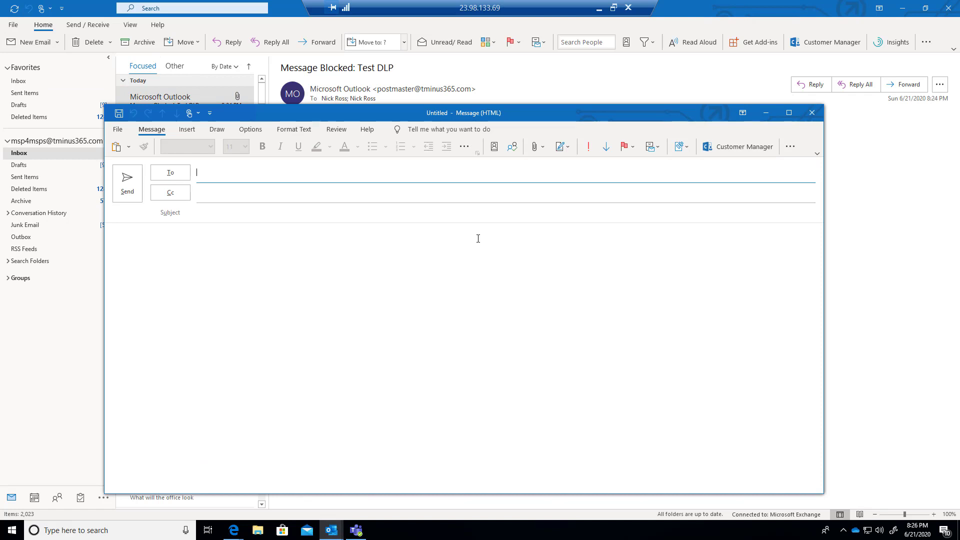
text(the)
key(Return)
key(Tab)
key(Tab)
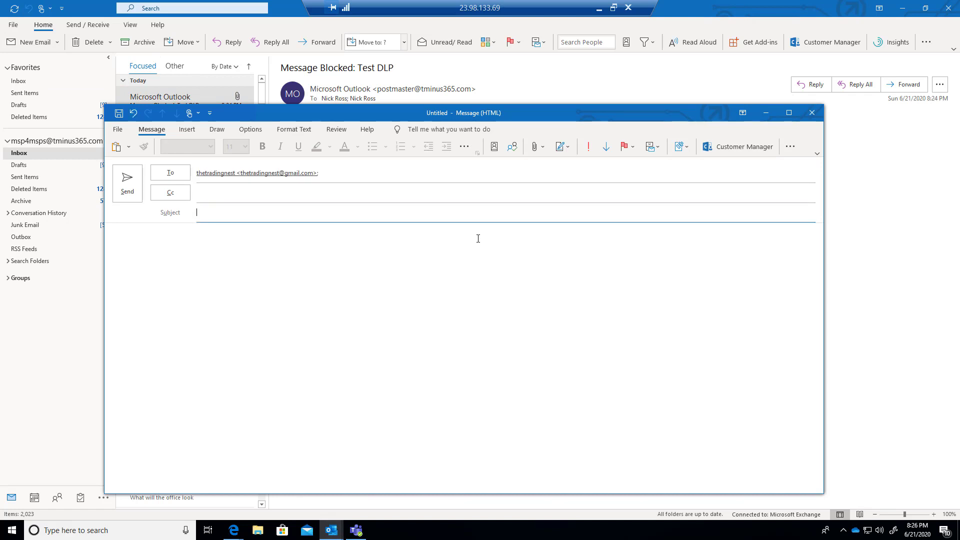
text(SSN Test)
key(Tab)
key(Return)
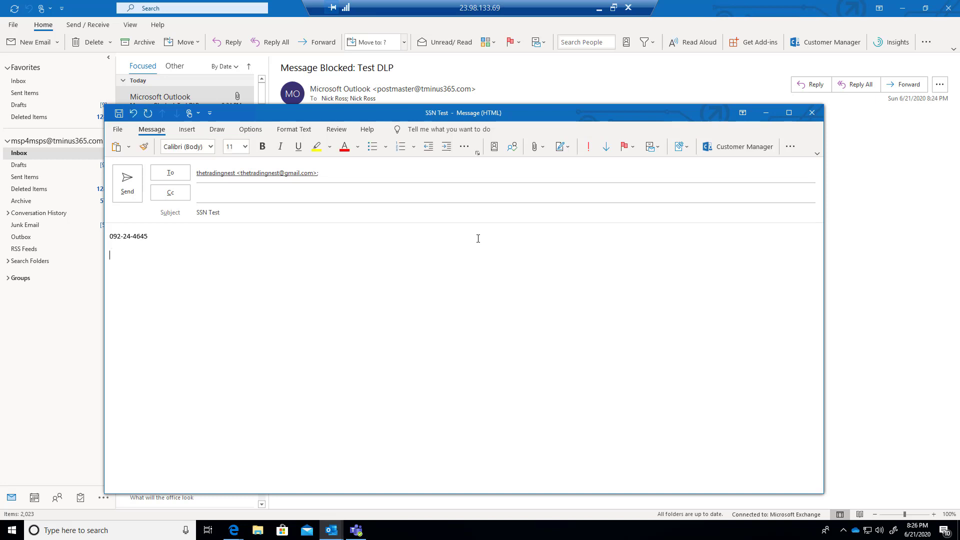
text(Best,)
key(Return)
text(Nick)
click(129, 187)
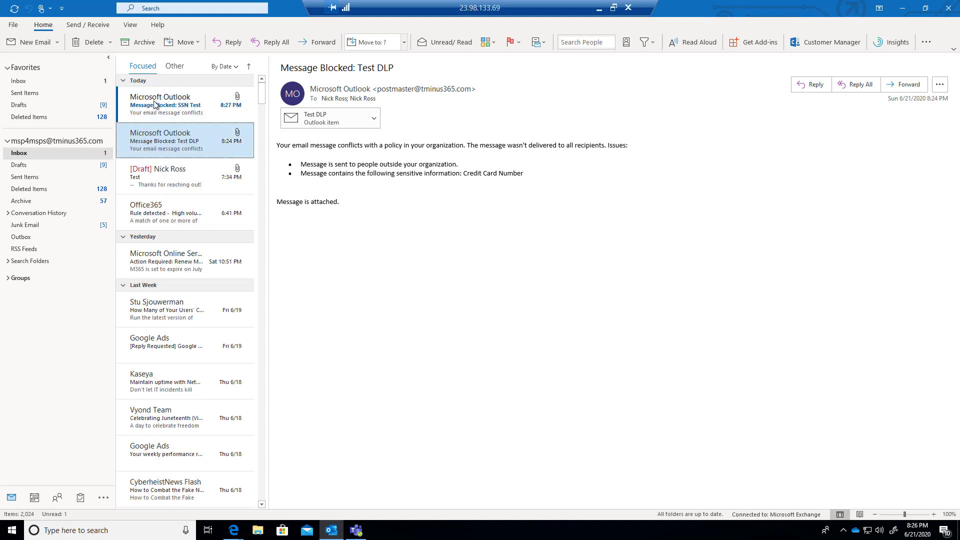
Open the 'Message Blocked: SSN Test' notice and highlight the detected U.S. Social Security Number type
click(155, 104)
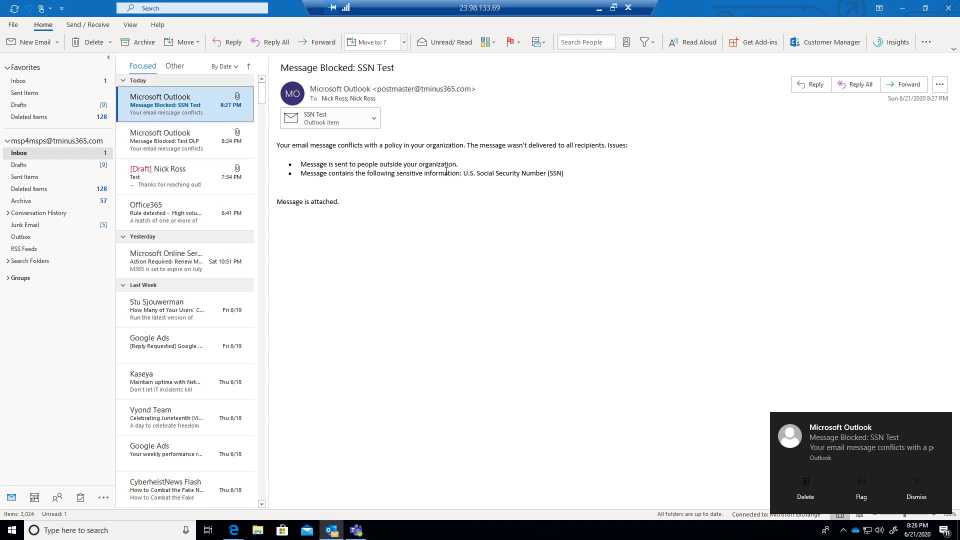
drag(446, 172, 570, 173)
click(467, 178)
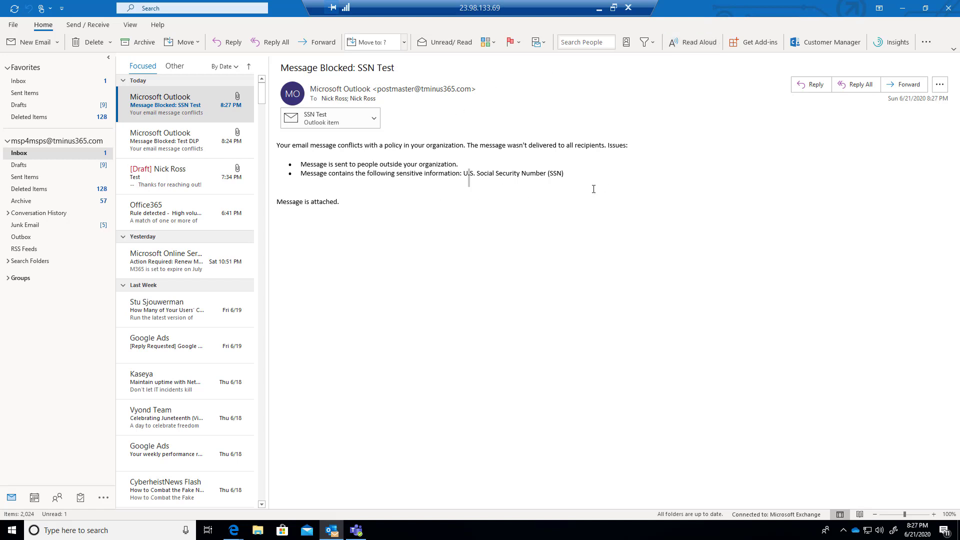
click(510, 153)
Bring up the external Teams chat and dismiss the contact's address card
click(356, 530)
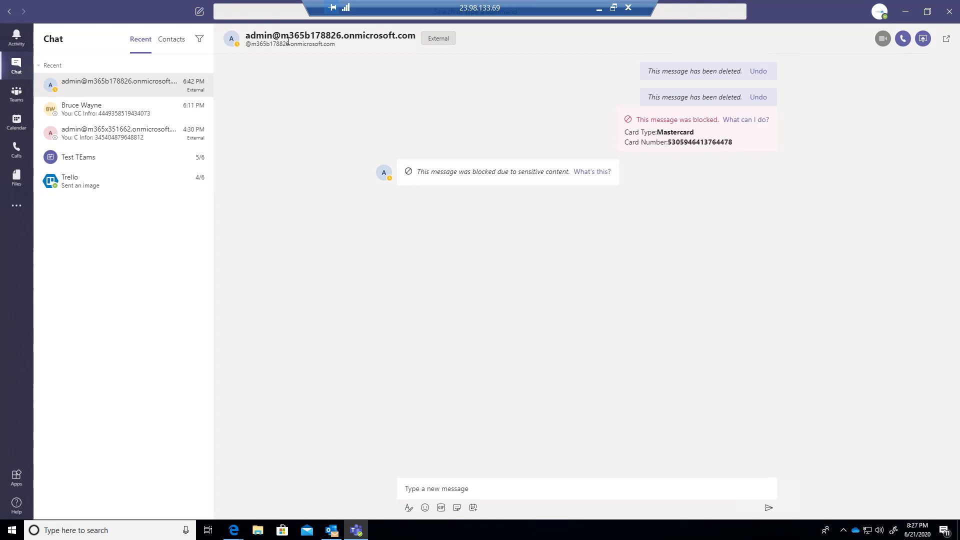
triple_click(373, 41)
click(383, 77)
Copy the blocked Mastercard card details and resend them as a new chat message
mouse_move(676, 135)
mouse_move(733, 144)
drag(733, 144, 623, 133)
key(ctrl+c)
click(519, 480)
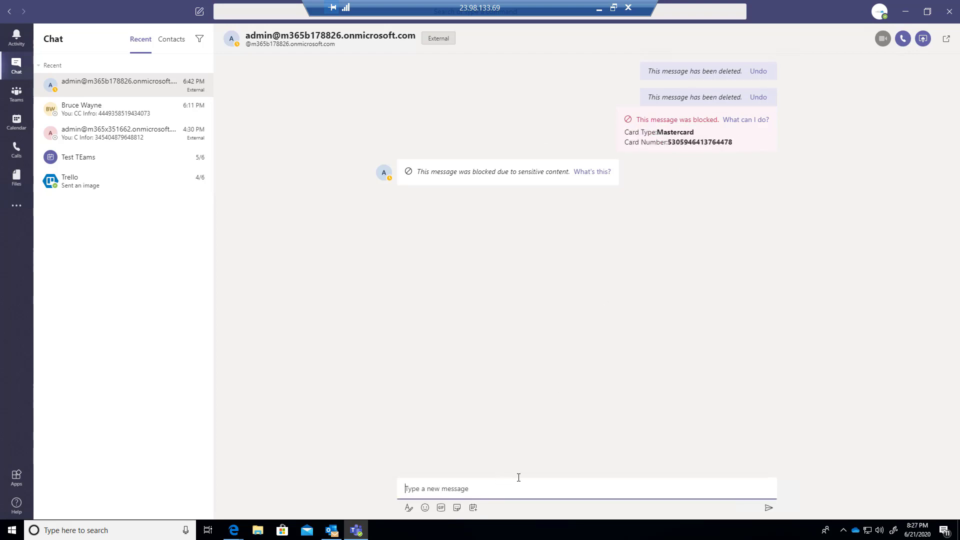
key(ctrl+v)
key(Return)
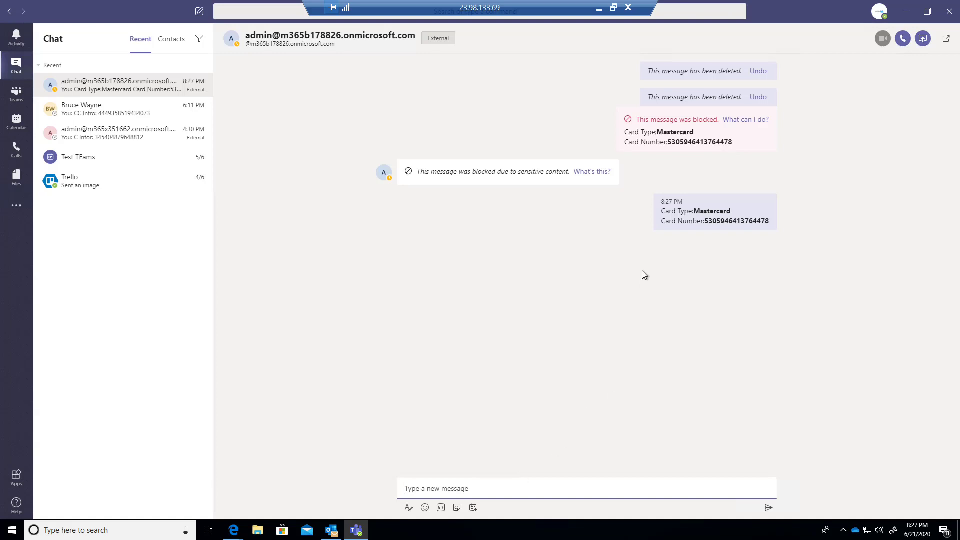
Dismiss the message-blocked notification and close the contact card in Teams
mouse_move(770, 217)
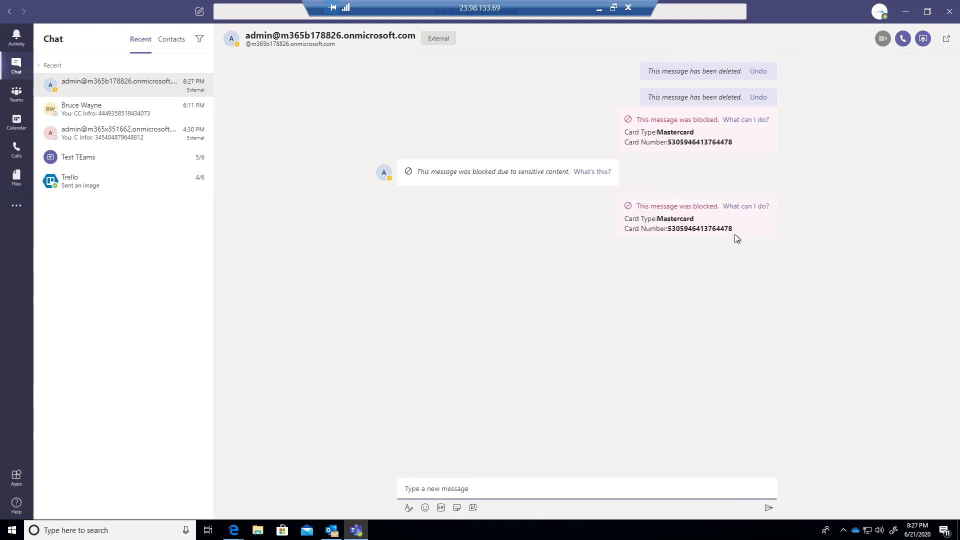
mouse_move(721, 239)
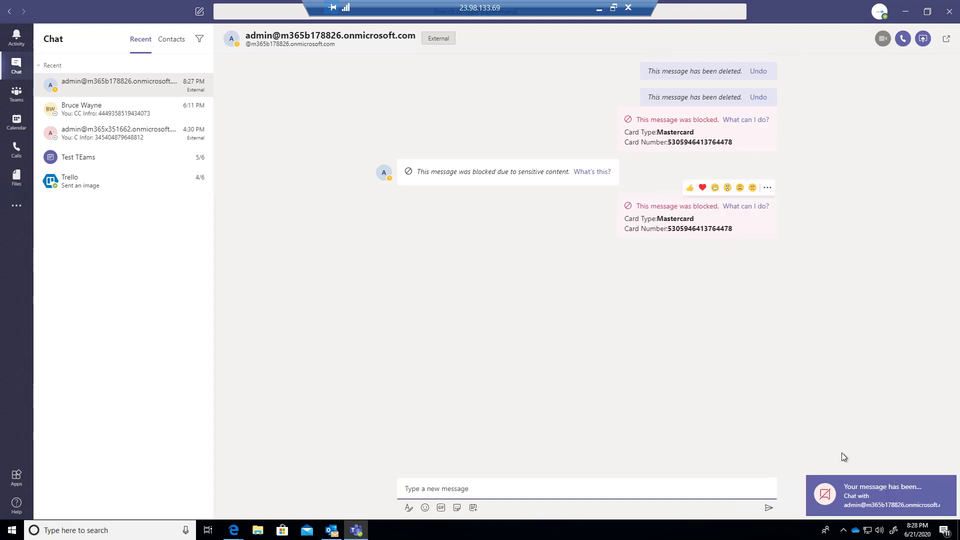
click(948, 488)
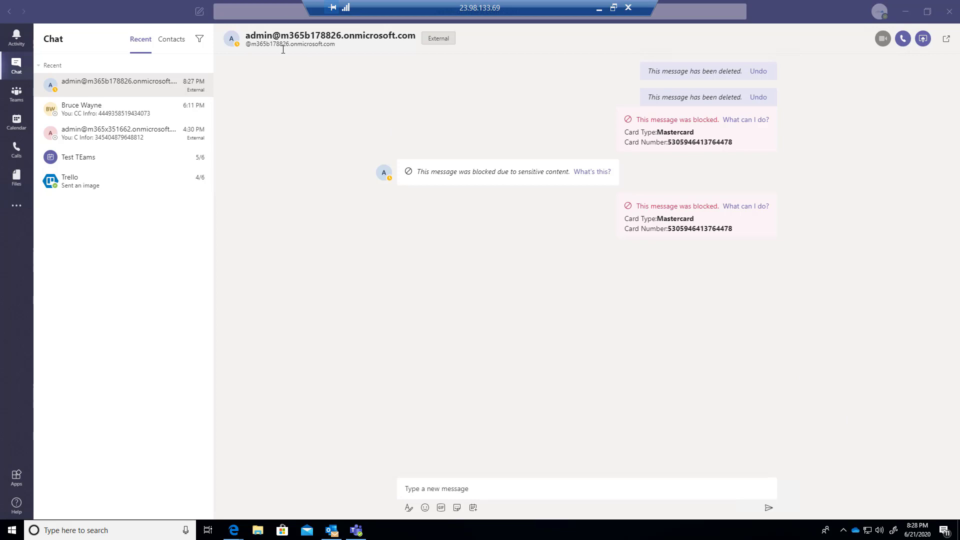
drag(283, 49, 278, 36)
click(295, 78)
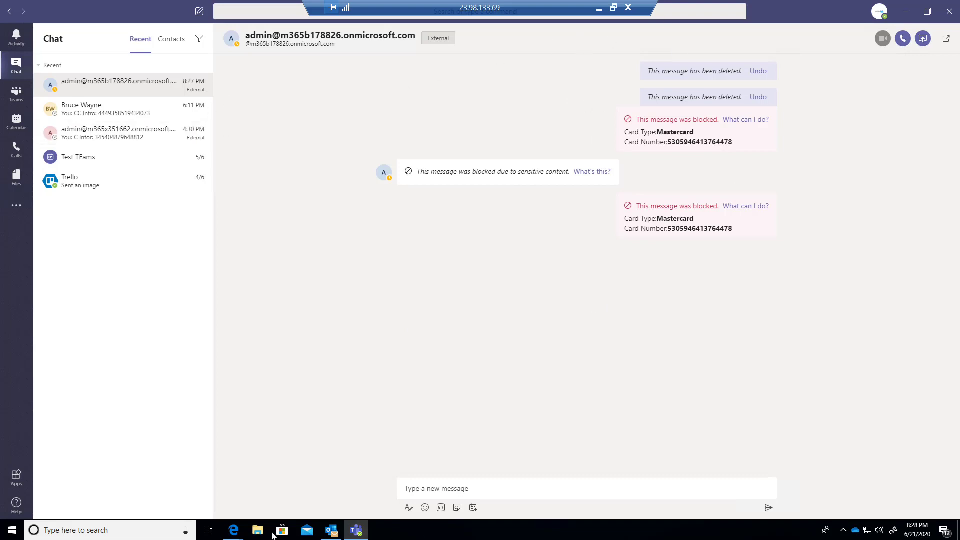
Bring the Outlook web mail window forward and switch to its Microsoft Office Home page
click(234, 530)
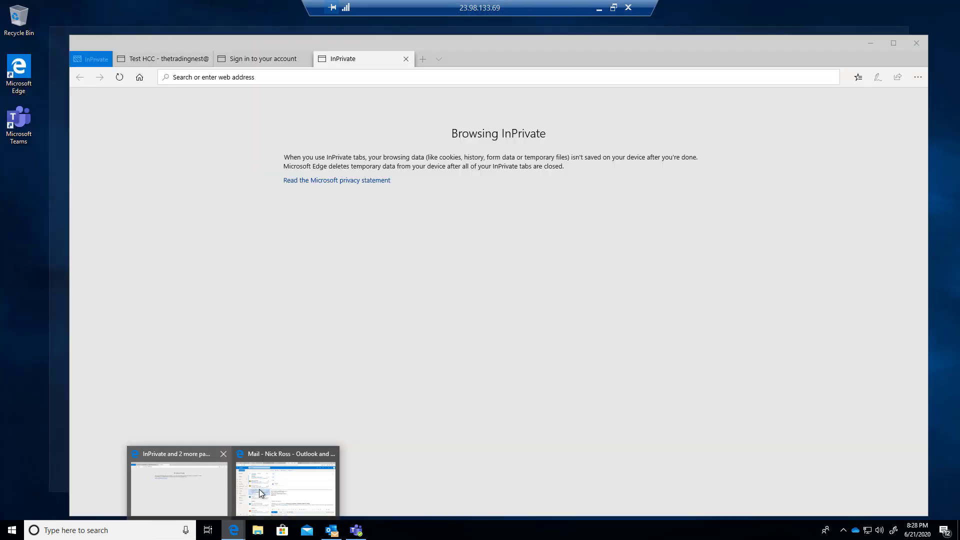
click(285, 488)
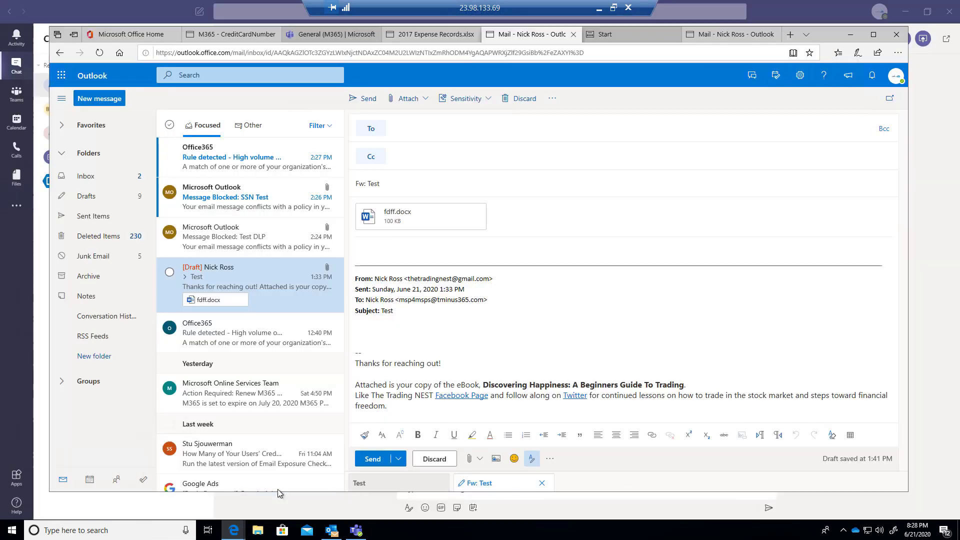
click(156, 38)
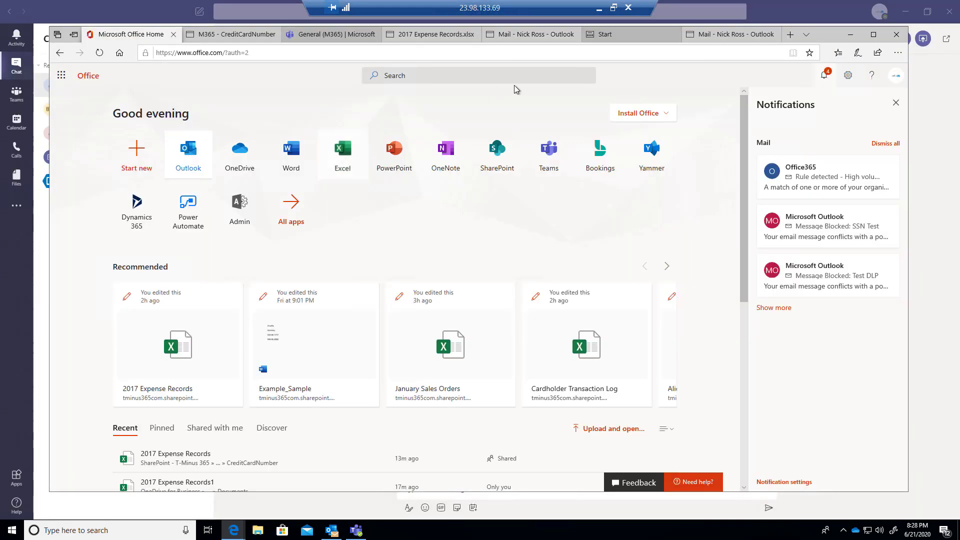
Leave the remote session for Gmail, then return to the Data loss prevention policies page
click(600, 9)
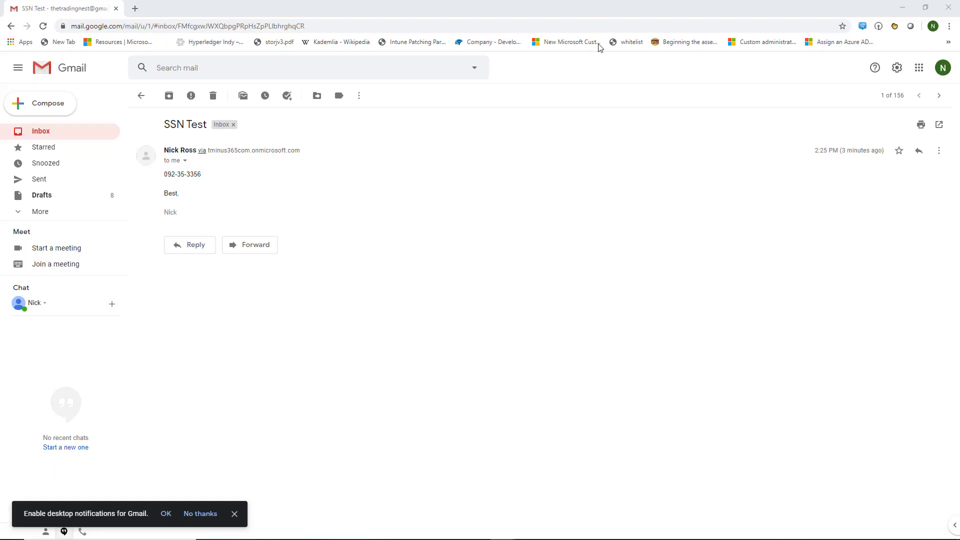
key(alt+Tab)
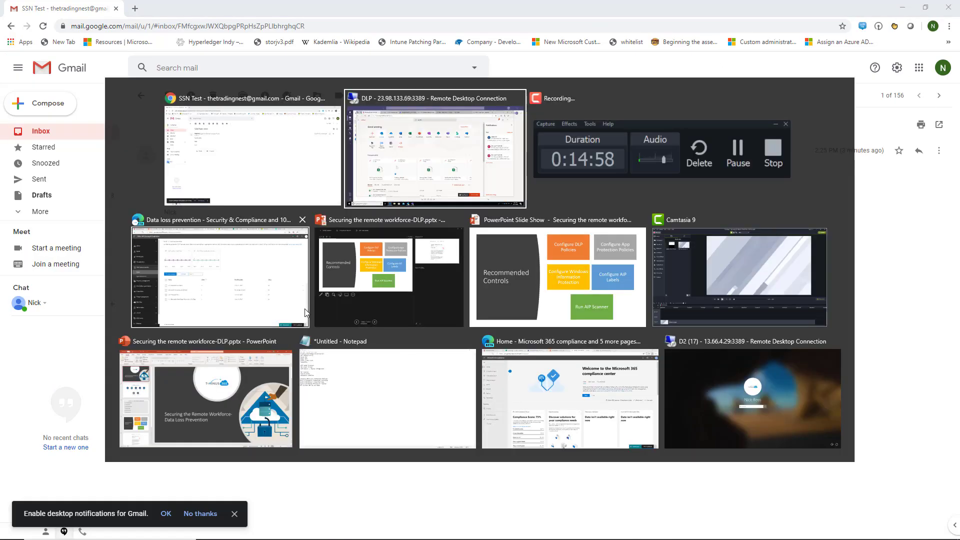
click(216, 314)
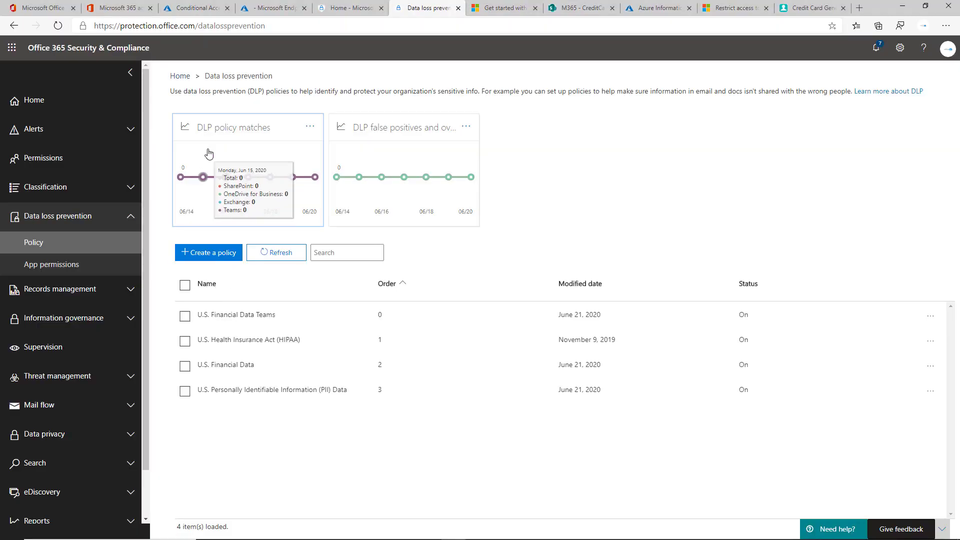
Open the DLP policy matches report and scroll to its per-service chart for the past week
click(291, 176)
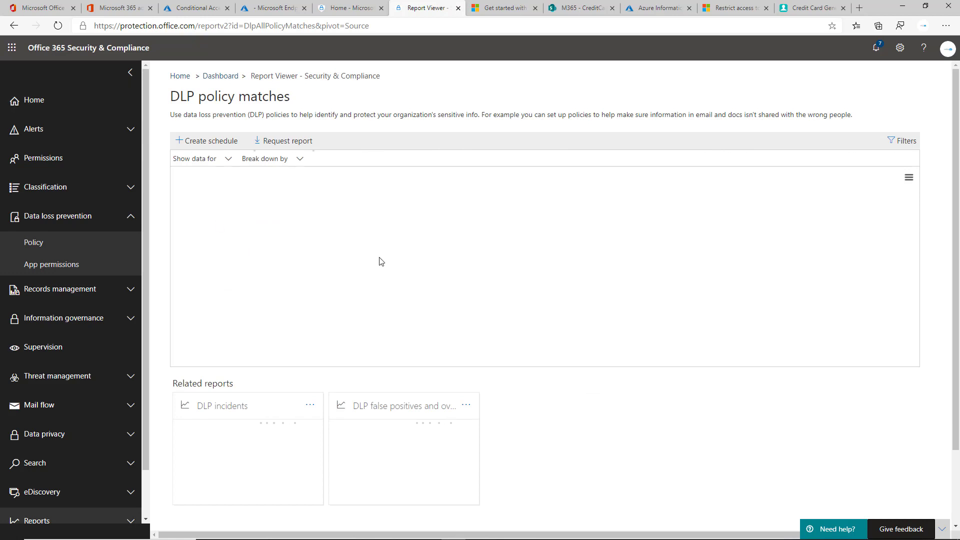
scroll(369, 270, down, 1)
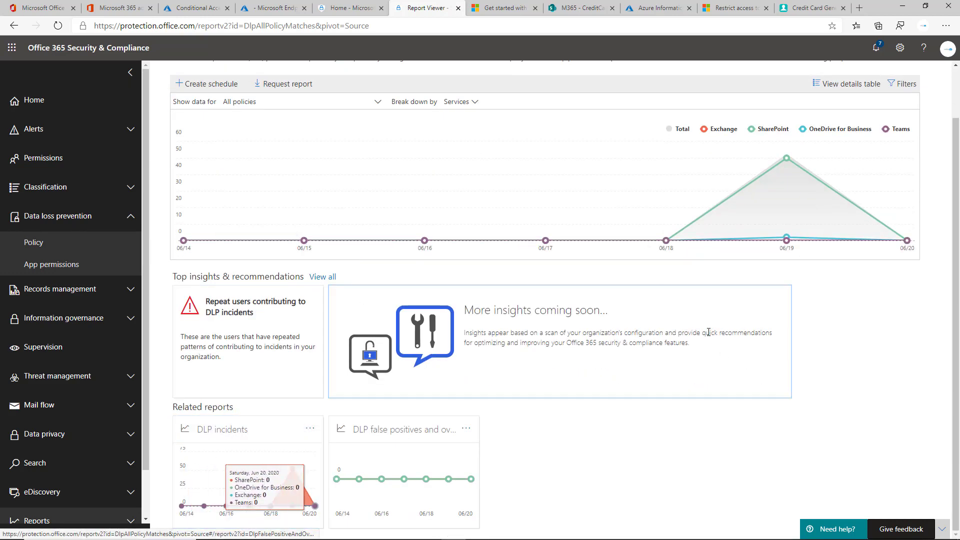
mouse_move(788, 235)
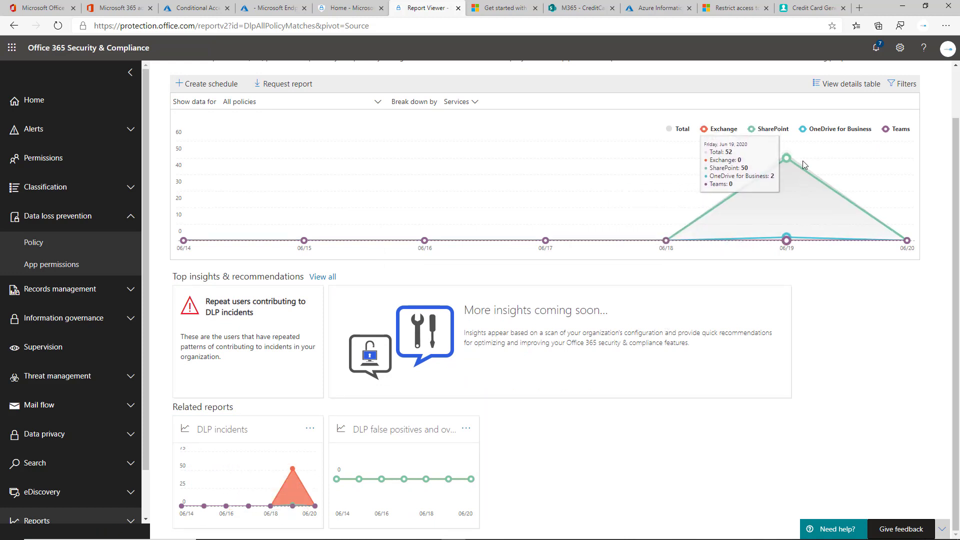
View policy matches as a details table, inspect a passport-number match, then return to Dashboard
click(849, 85)
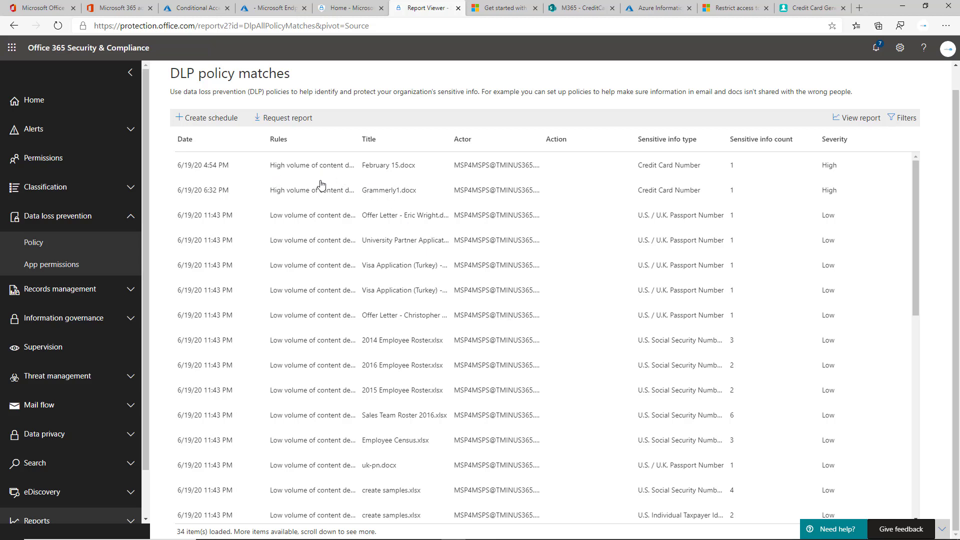
scroll(700, 214, down, 2)
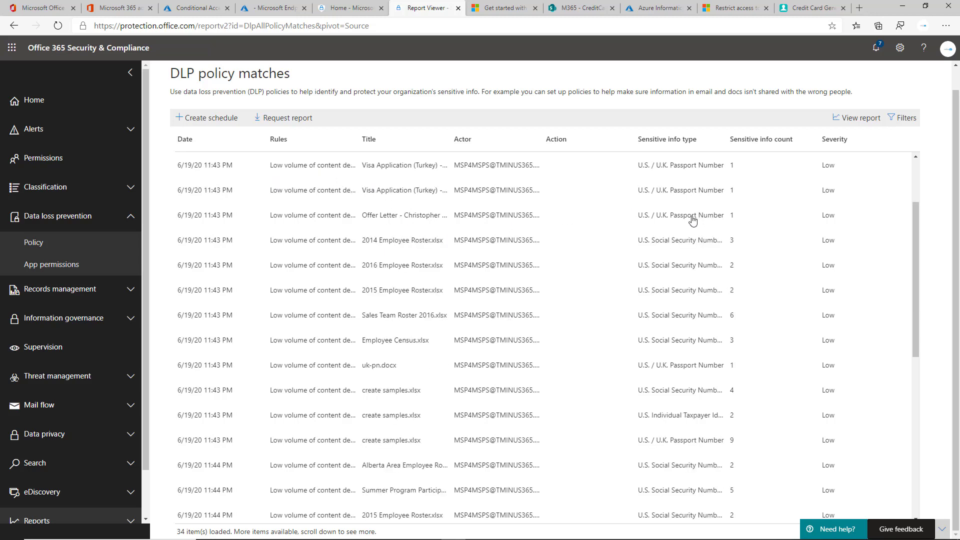
scroll(692, 219, down, 5)
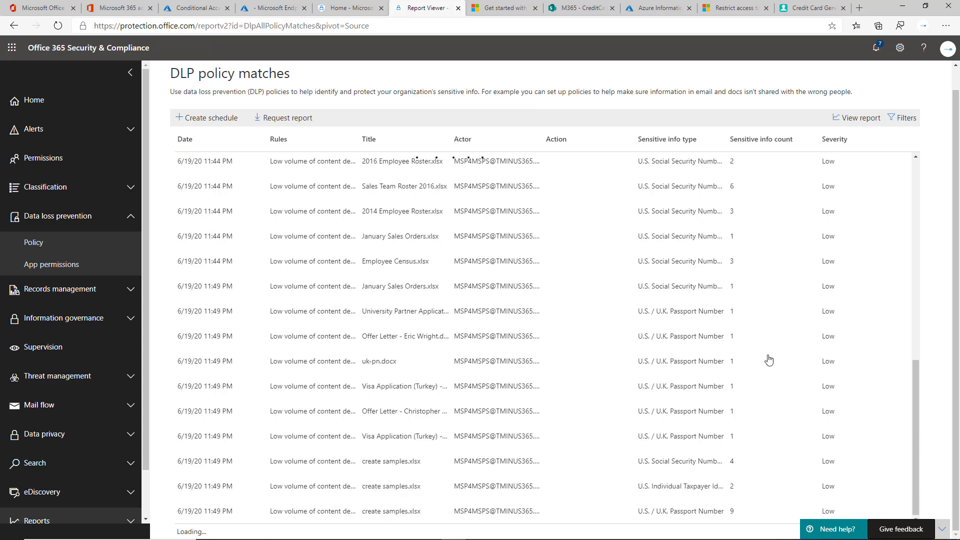
scroll(720, 187, up, 1)
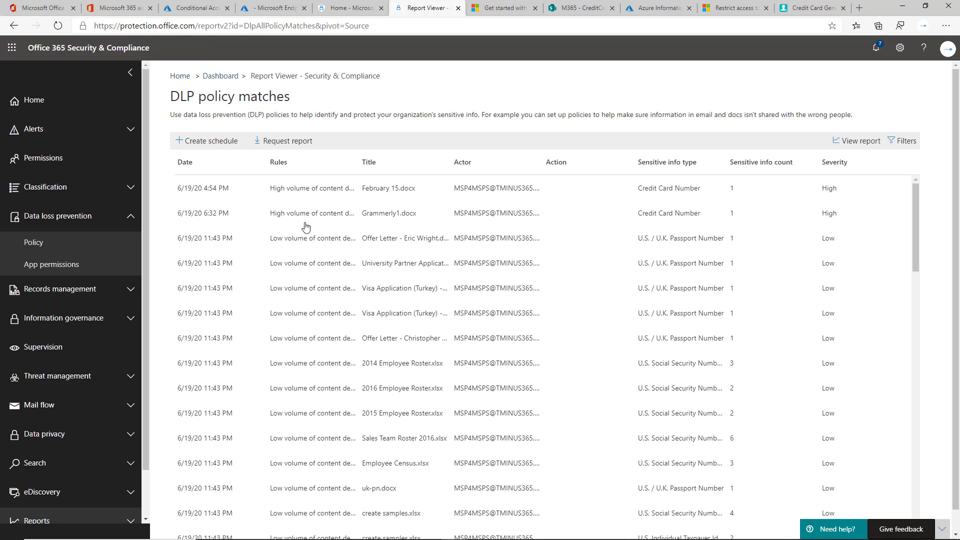
click(318, 244)
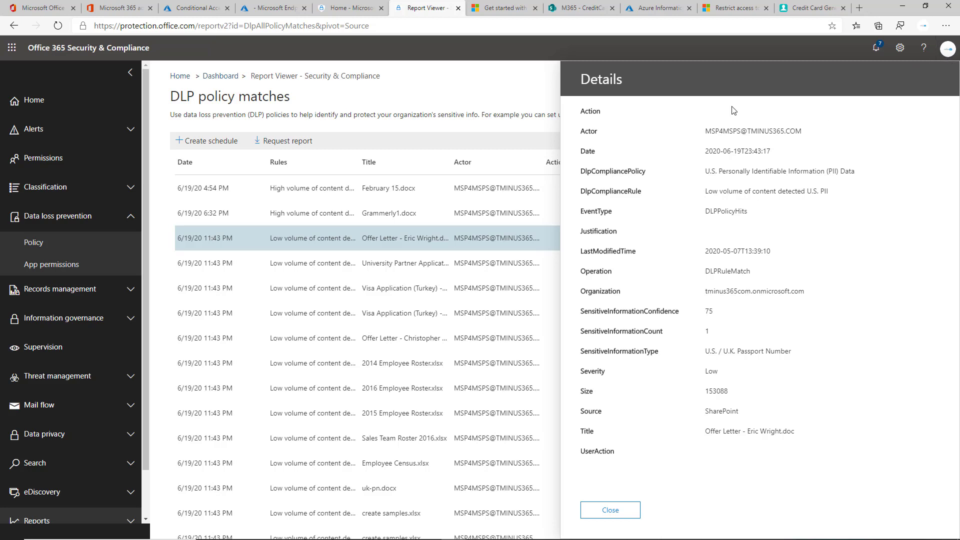
click(215, 78)
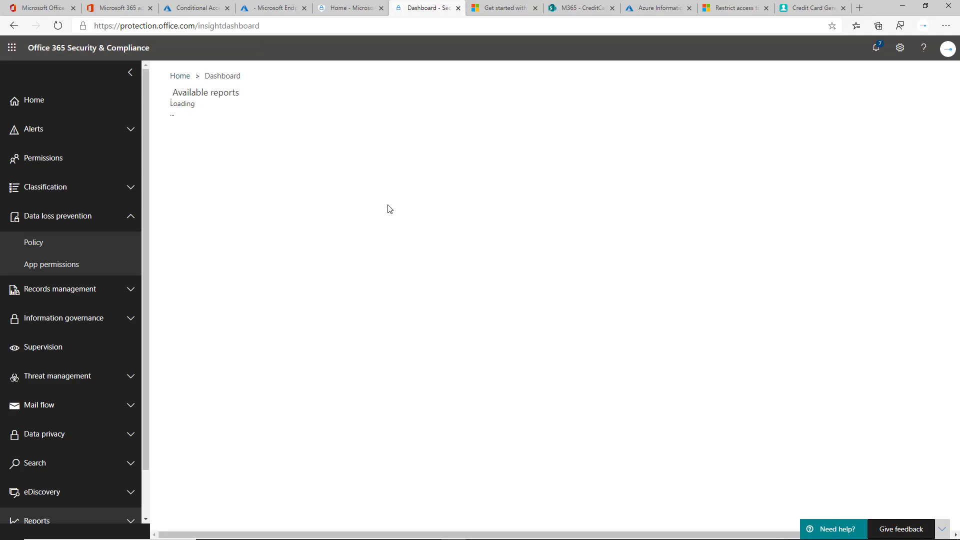
Scroll the Dashboard down to the Available reports section
scroll(395, 214, down, 3)
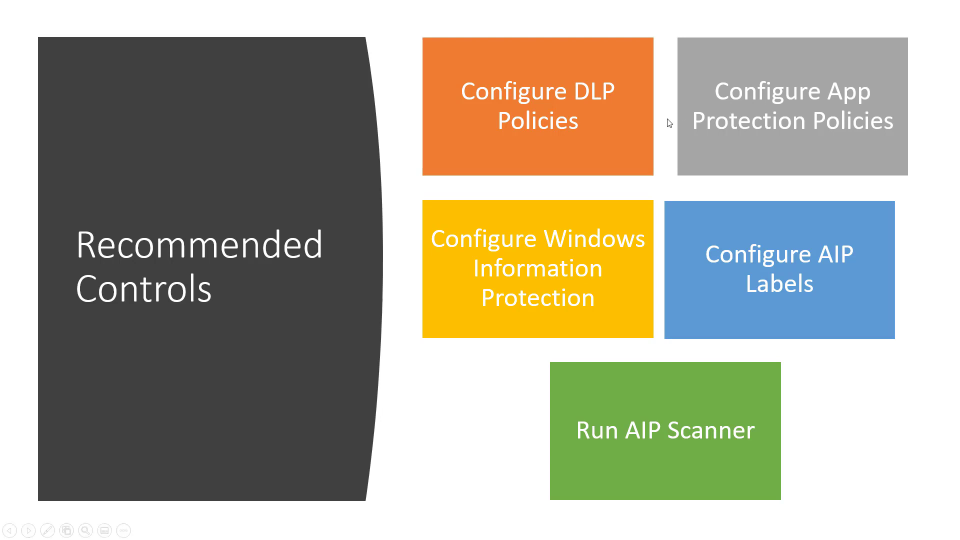
Switch from the slide show to Edge and open the Microsoft Endpoint Manager admin center tab
key(alt+Tab)
click(452, 149)
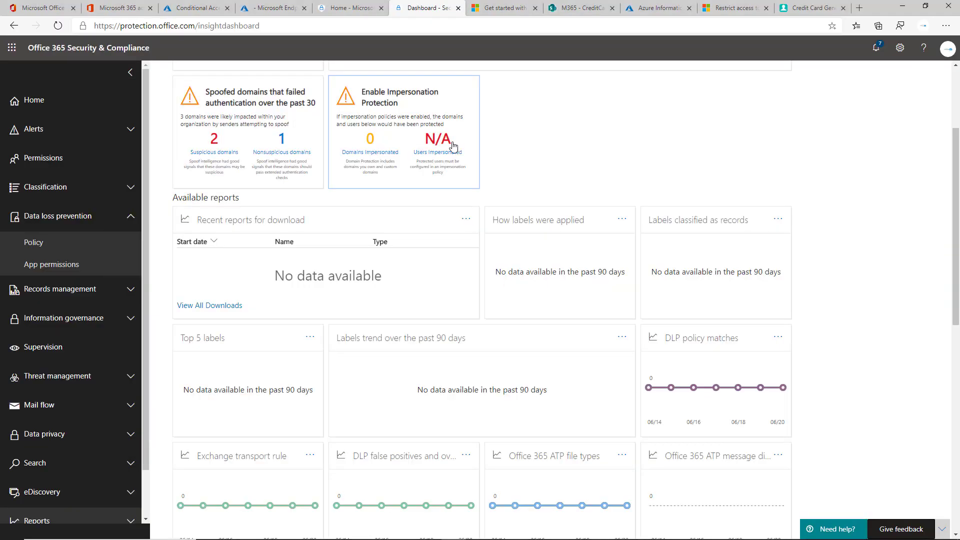
click(275, 7)
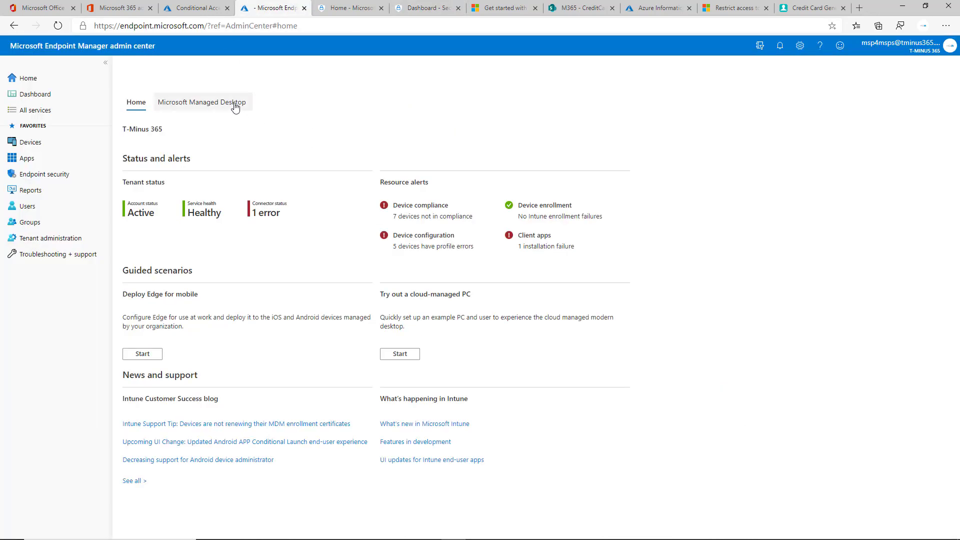
Go to Apps > App protection policies and check Create policy's platform options without creating one
click(89, 159)
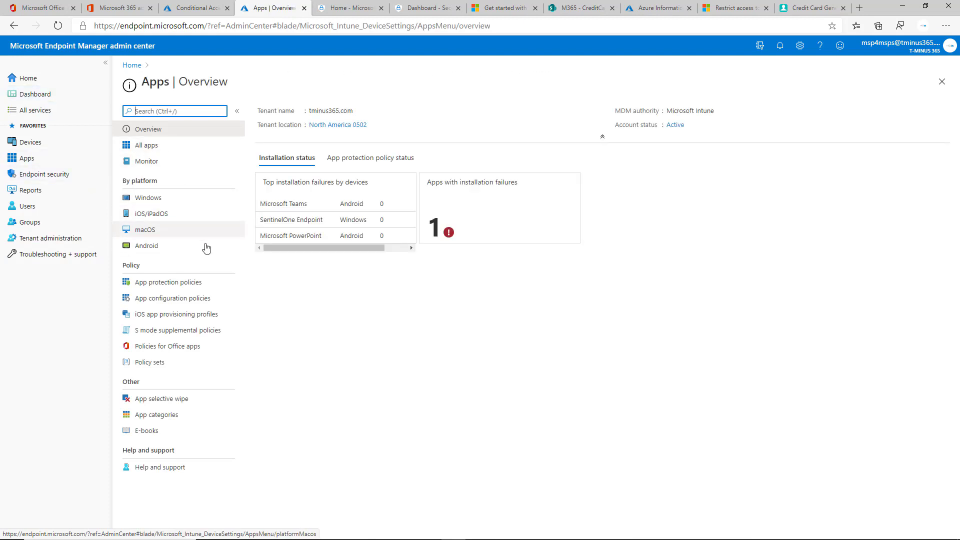
click(214, 282)
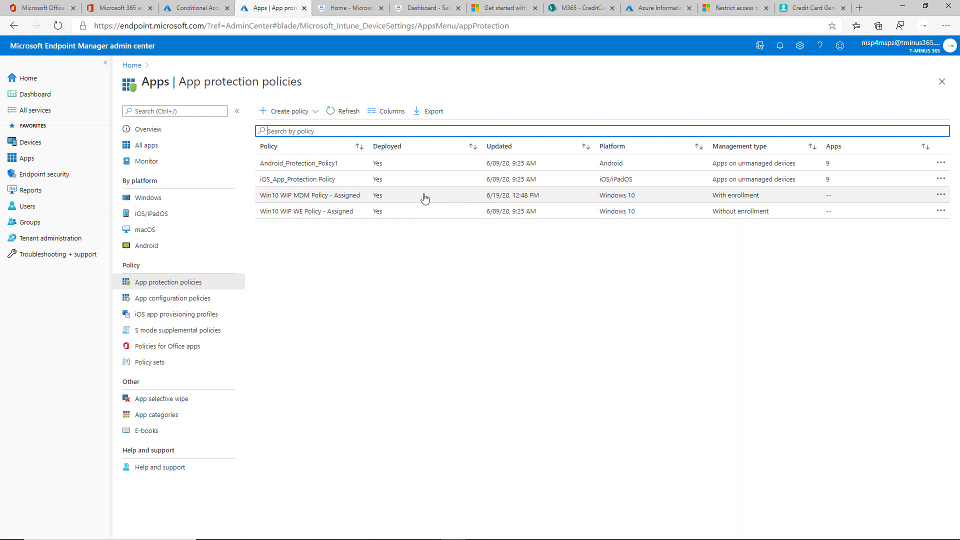
click(293, 113)
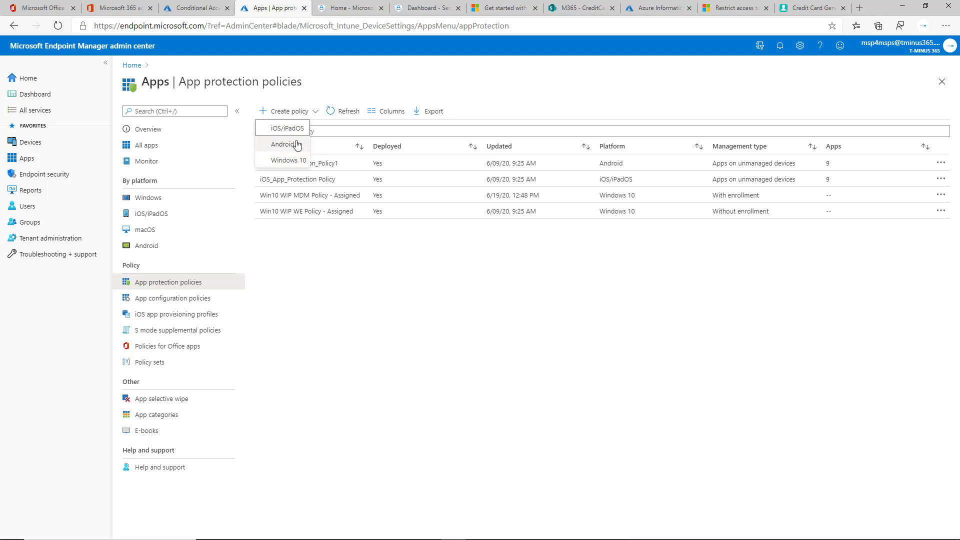
click(421, 268)
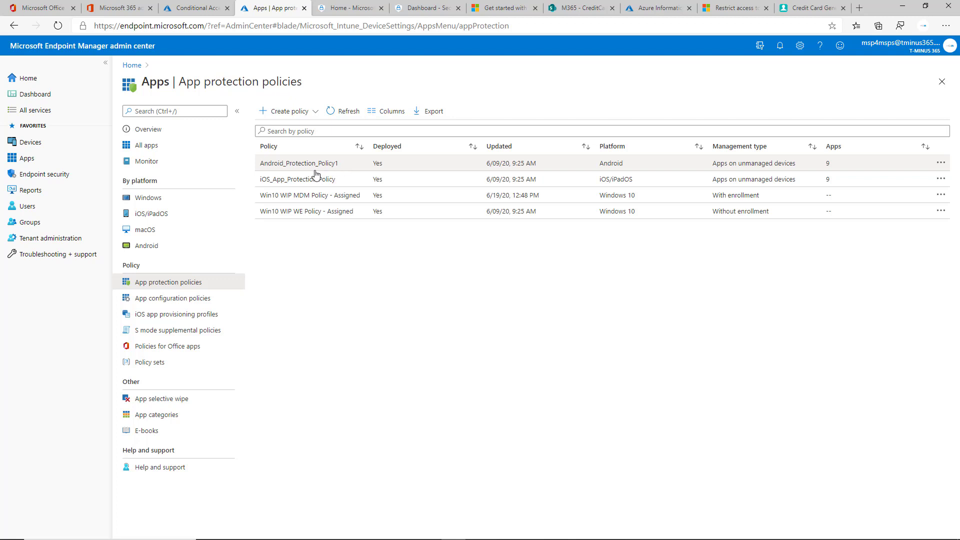
Open Android_Protection_Policy1's Properties and scroll through its apps and data protection settings
click(328, 164)
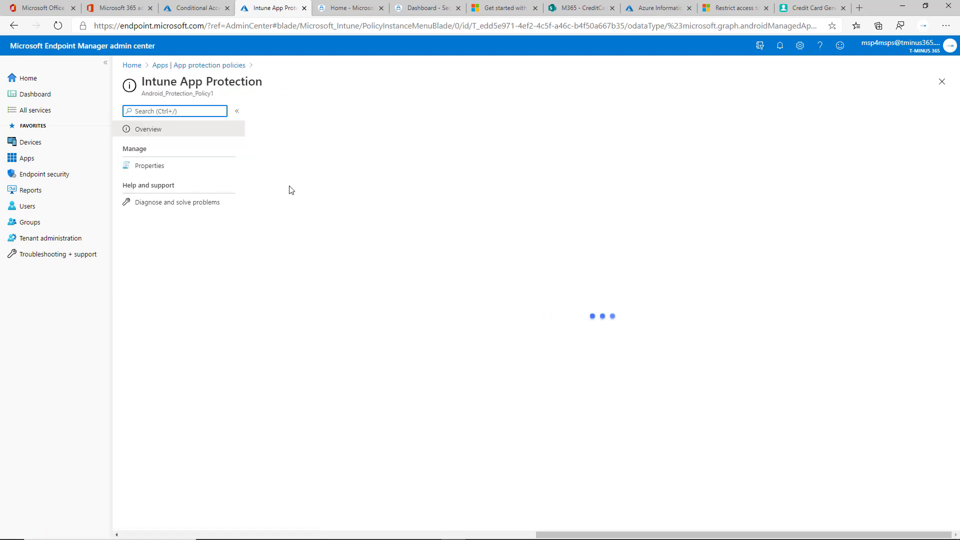
click(165, 167)
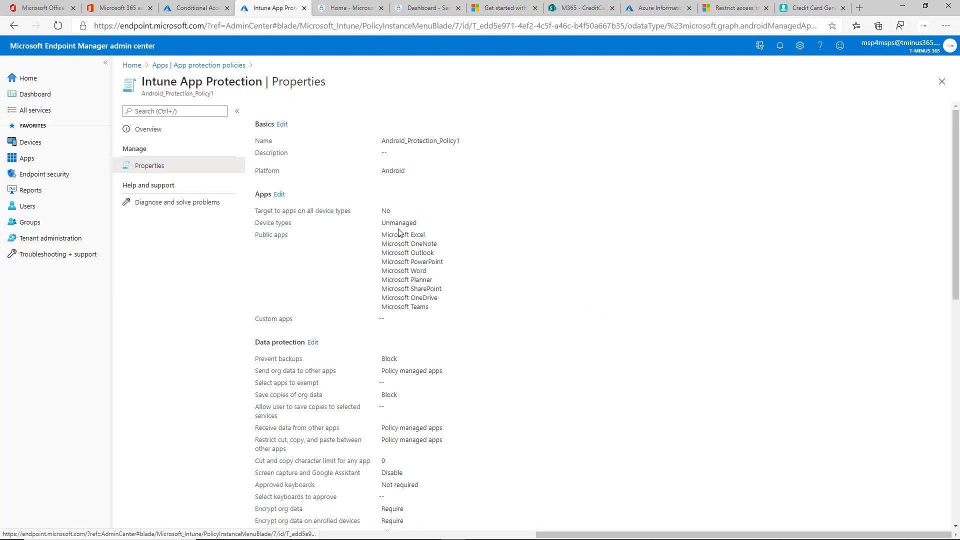
scroll(395, 222, down, 1)
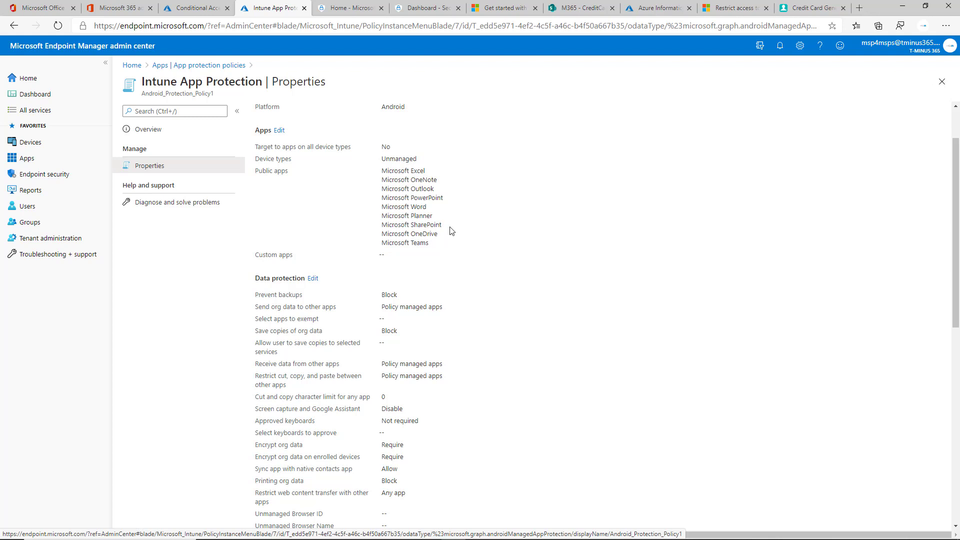
scroll(447, 262, down, 3)
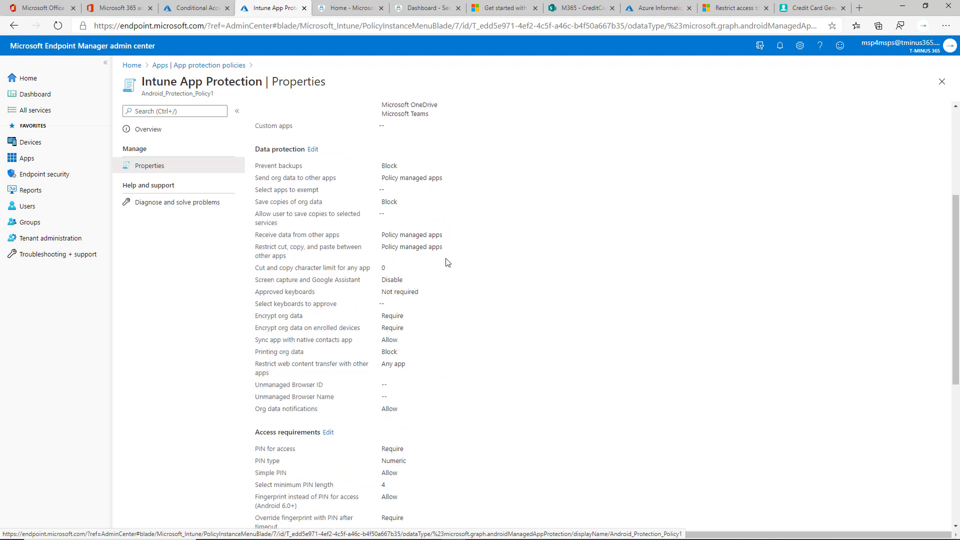
scroll(329, 162, up, 5)
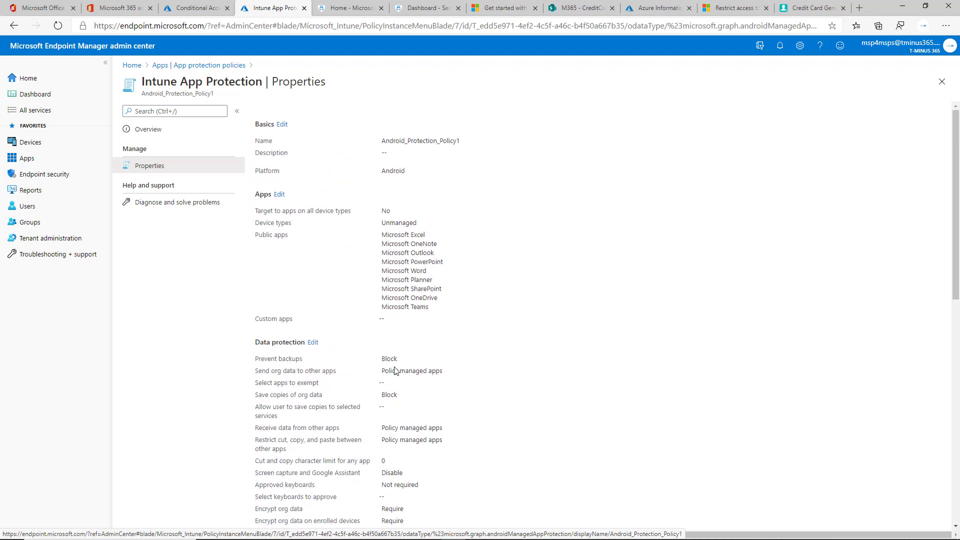
click(313, 343)
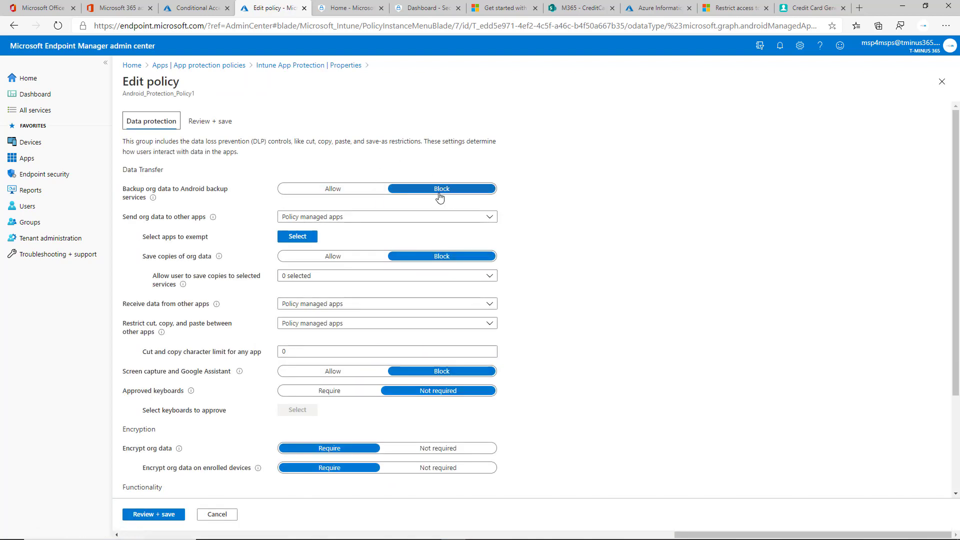
scroll(225, 194, down, 3)
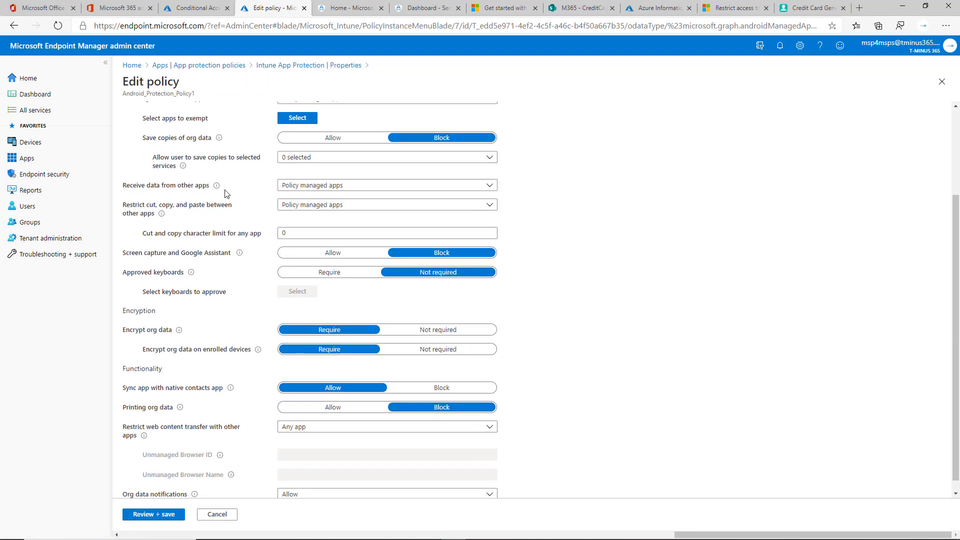
scroll(225, 194, up, 2)
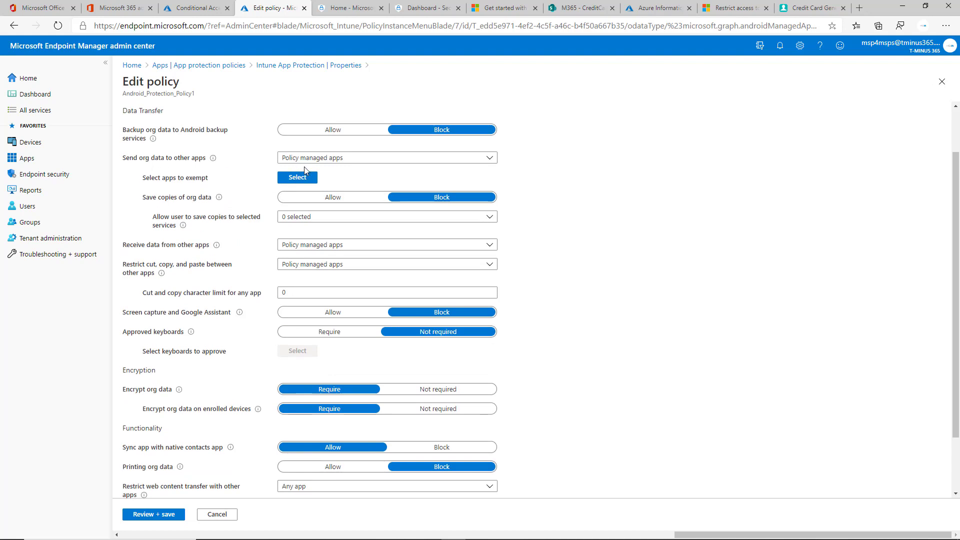
scroll(332, 170, down, 2)
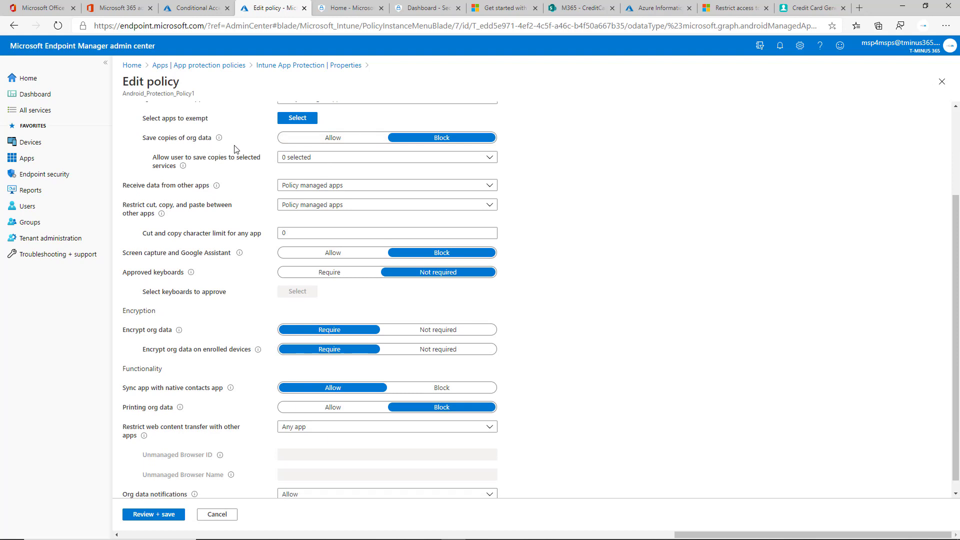
scroll(281, 192, up, 2)
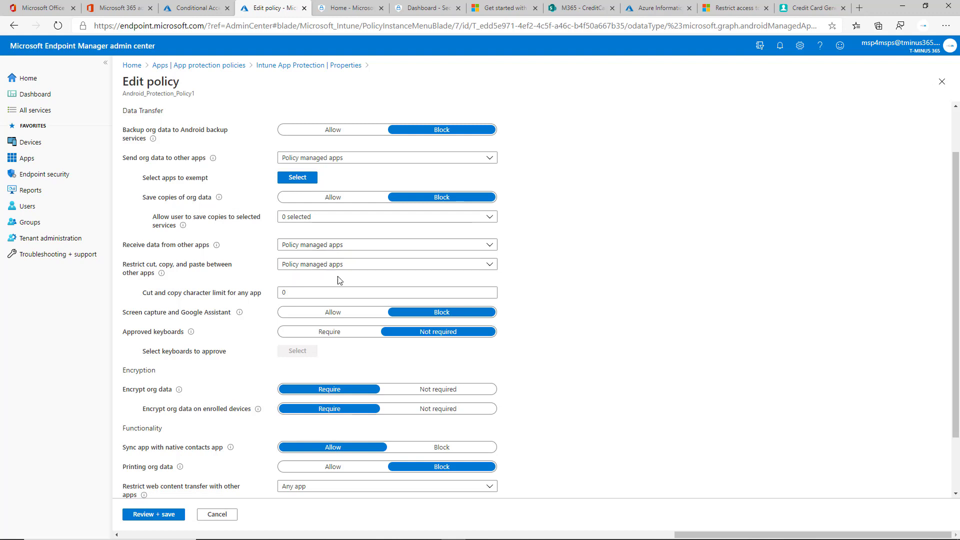
scroll(368, 270, down, 1)
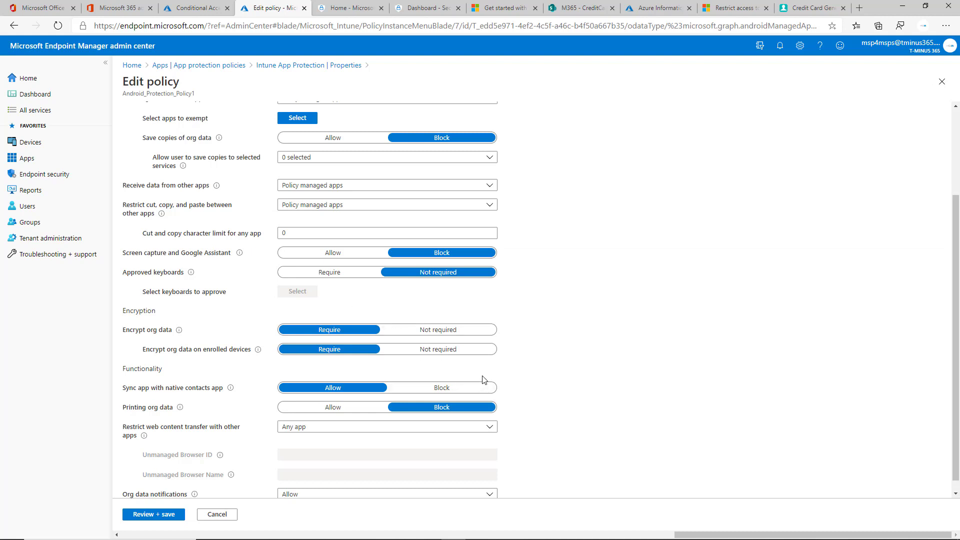
scroll(434, 368, down, 1)
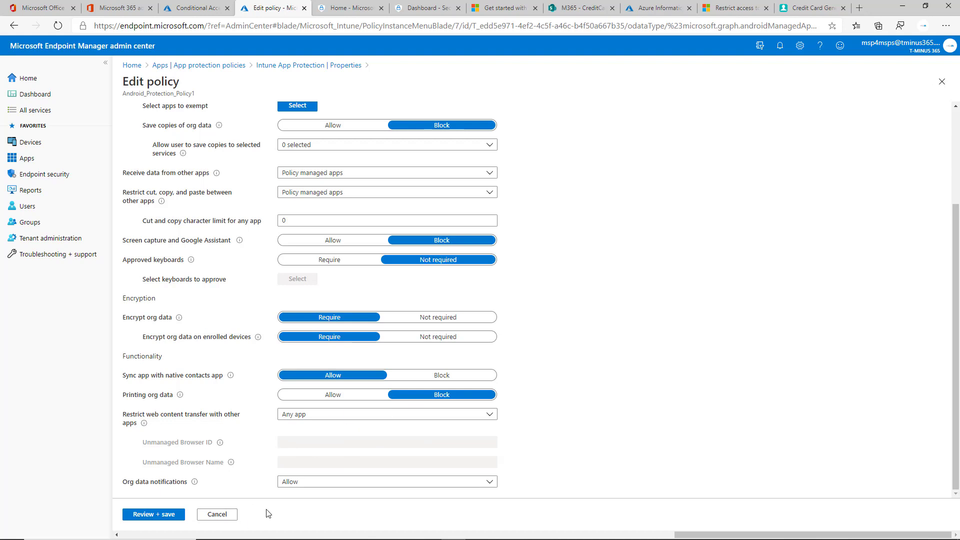
scroll(315, 458, up, 3)
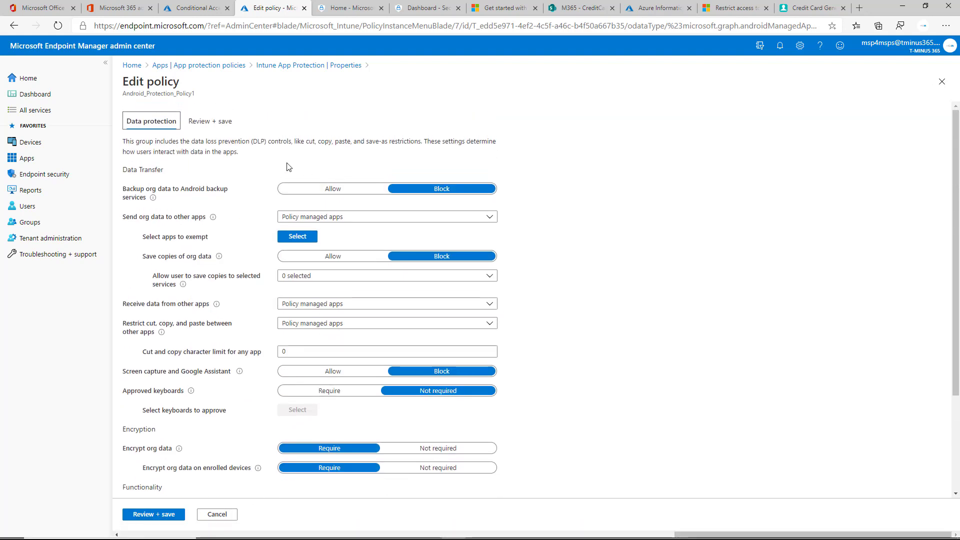
click(274, 67)
scroll(320, 250, down, 12)
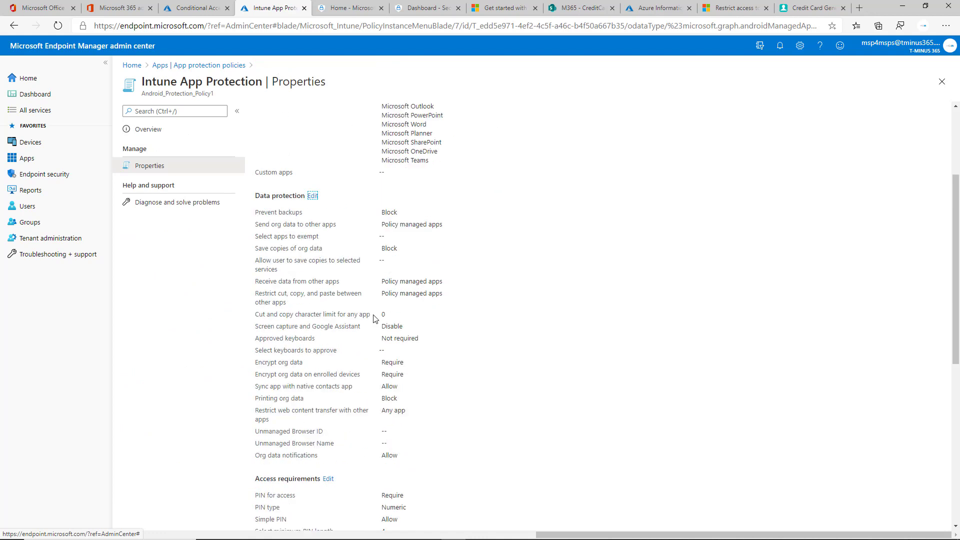
Edit the Android policy's access requirements, then switch to the slide show's phone demo
click(328, 240)
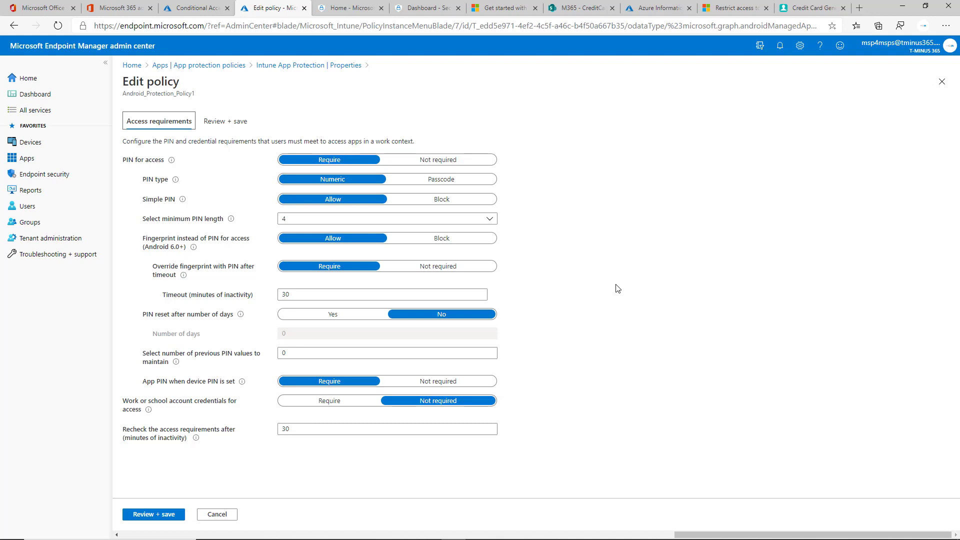
key(super+Tab)
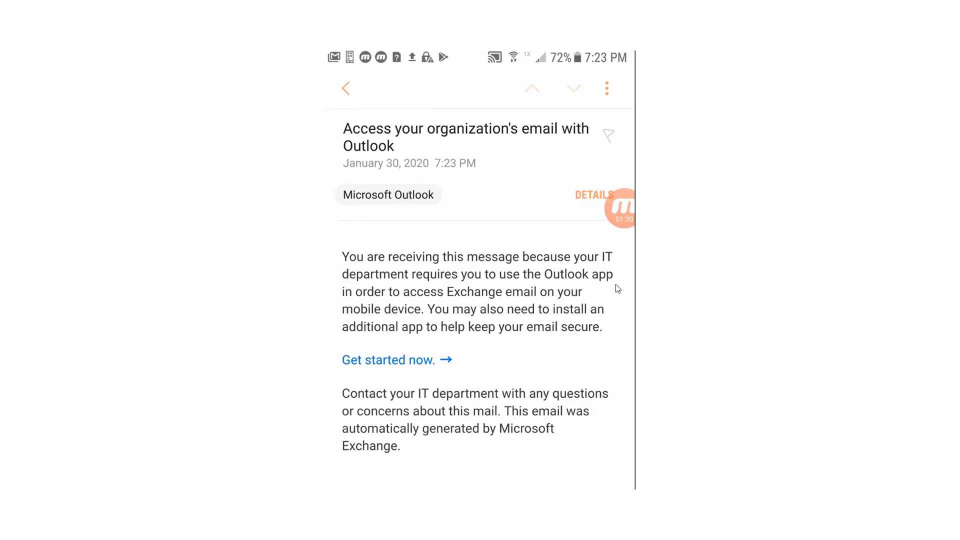
Return Edge to the App protection policies list, then advance the slide show to Recommended Controls
key(alt+Tab)
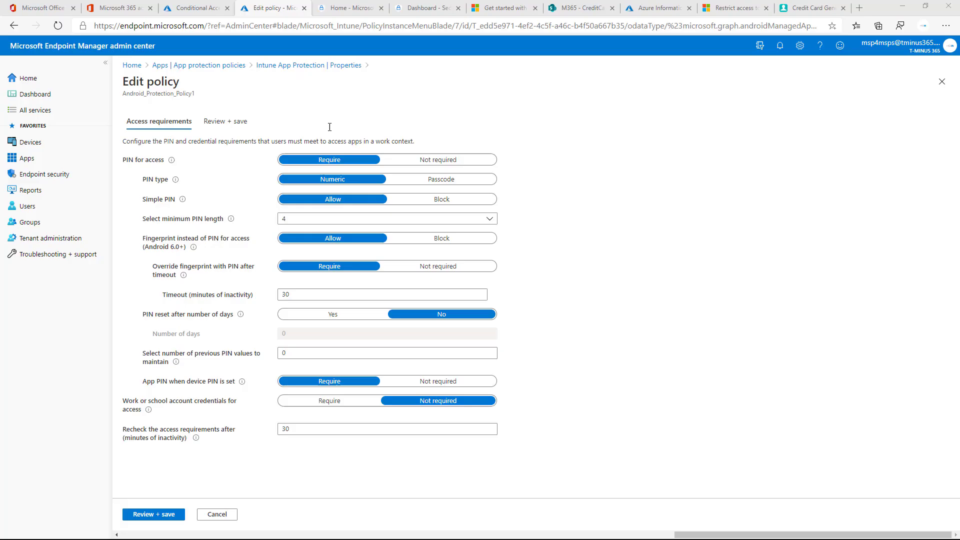
click(215, 67)
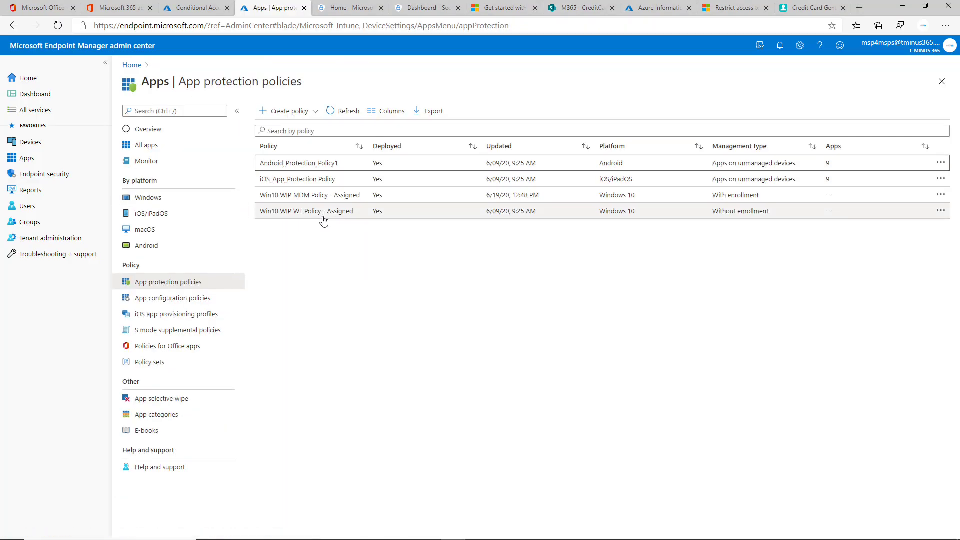
key(alt+Tab)
key(Right)
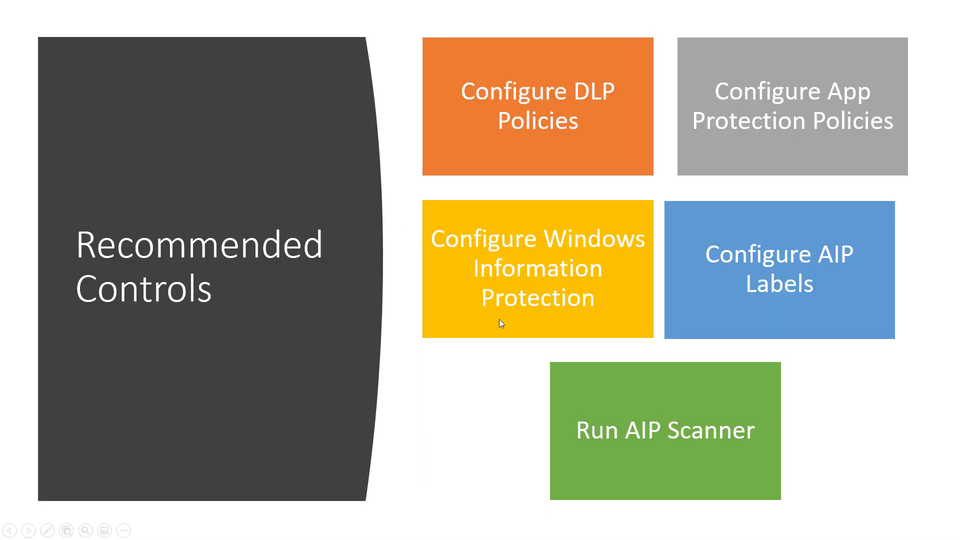
Switch from the Recommended Controls slide back to the Edge App protection policies list
key(alt+Tab)
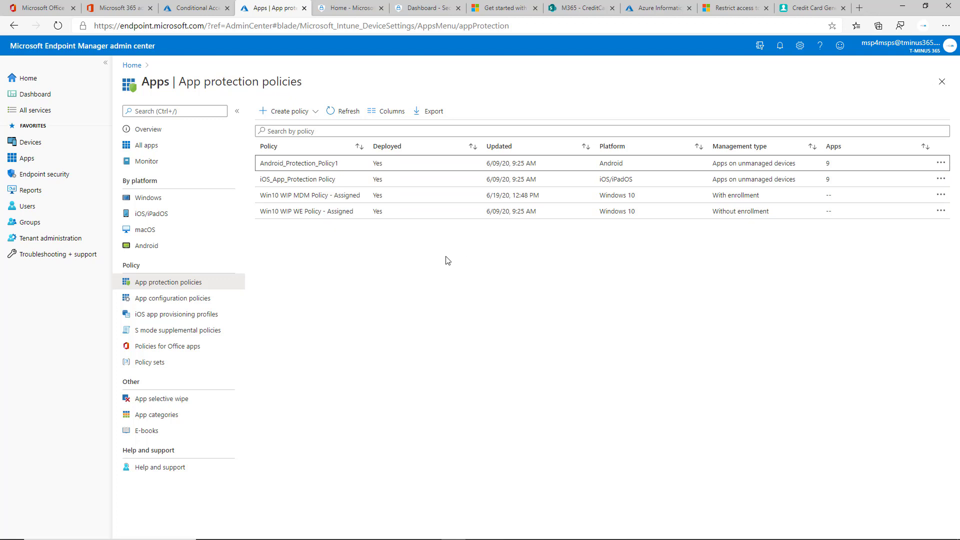
key(alt+Tab)
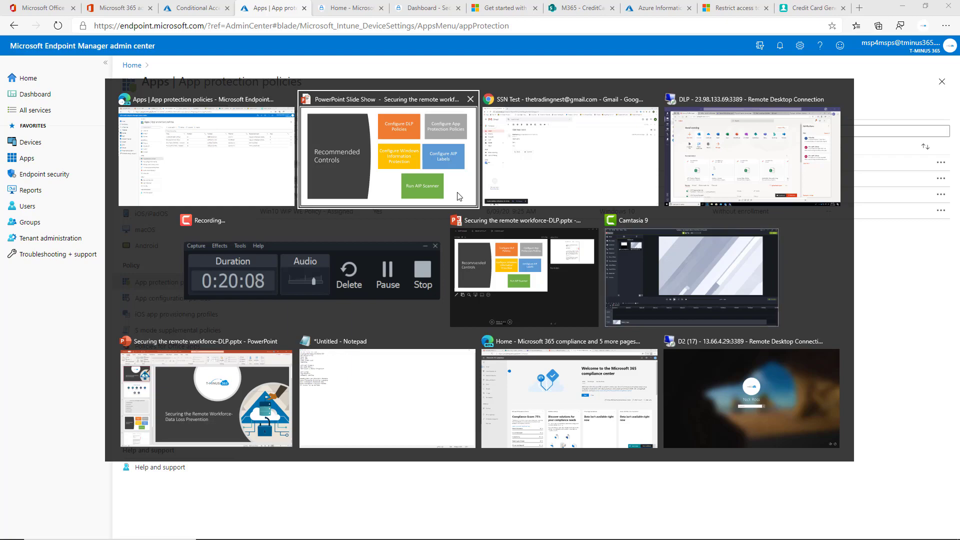
Minimize the DLP session and sign into the D2 remote desktop session with its password
key(Tab)
key(Tab)
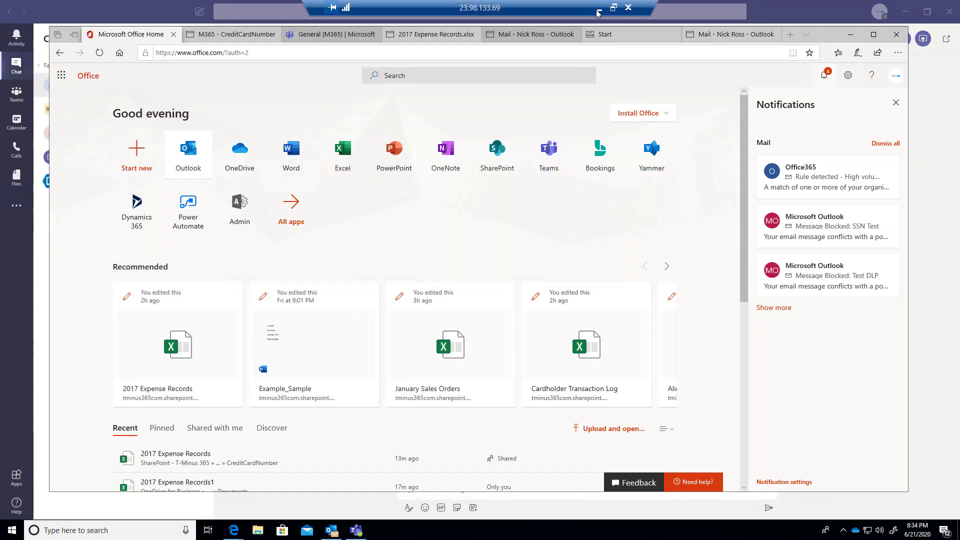
click(599, 8)
key(alt+Tab)
click(755, 403)
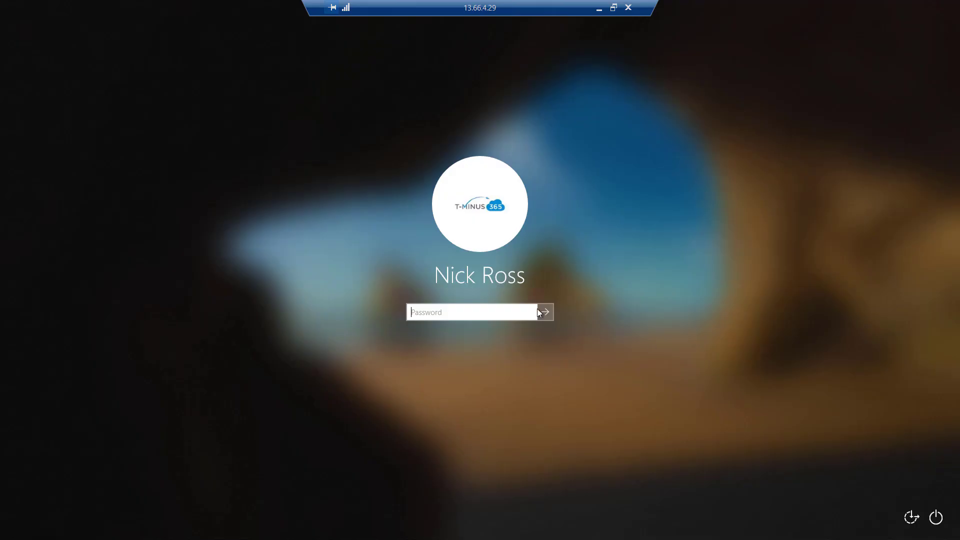
text(••••••••••••)
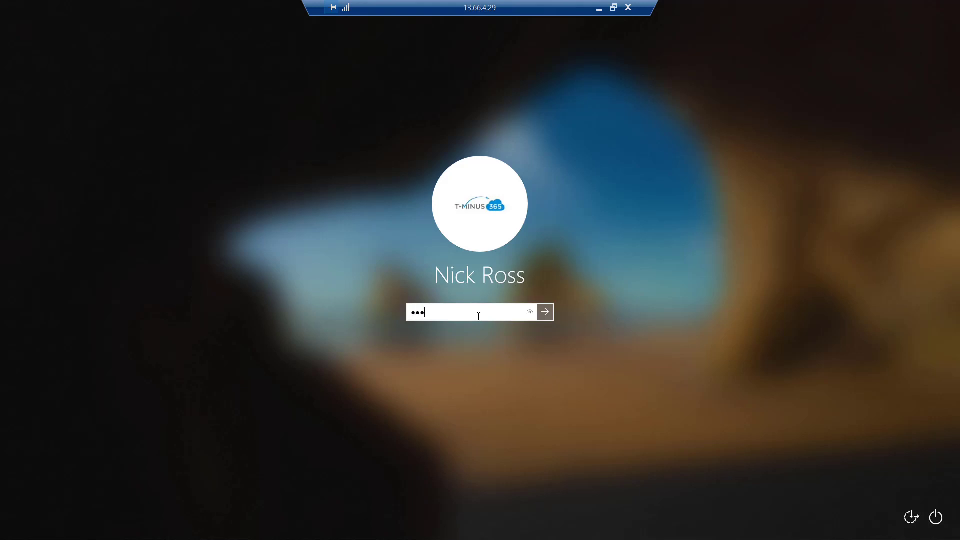
key(Return)
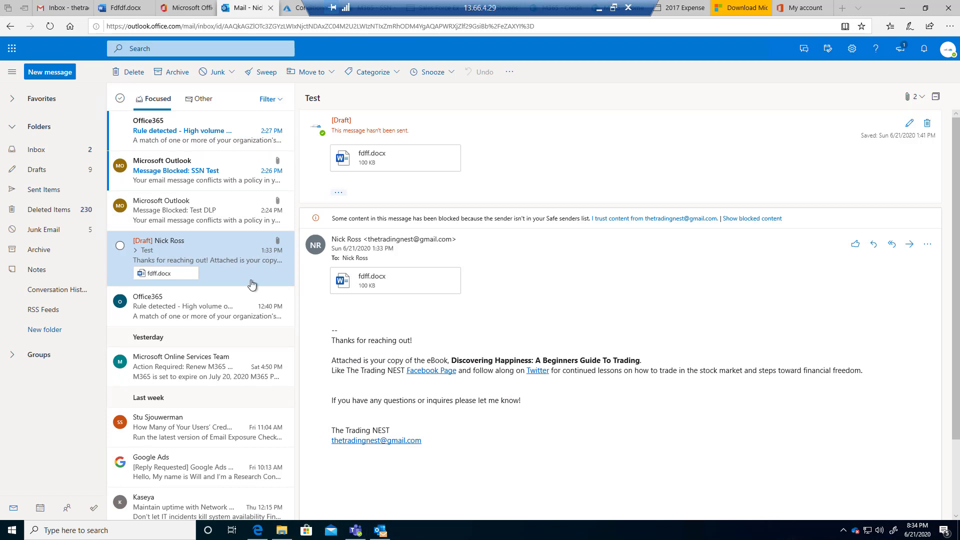
Bring the session's Edge browser forward and show the Gmail inbox
click(258, 530)
click(258, 531)
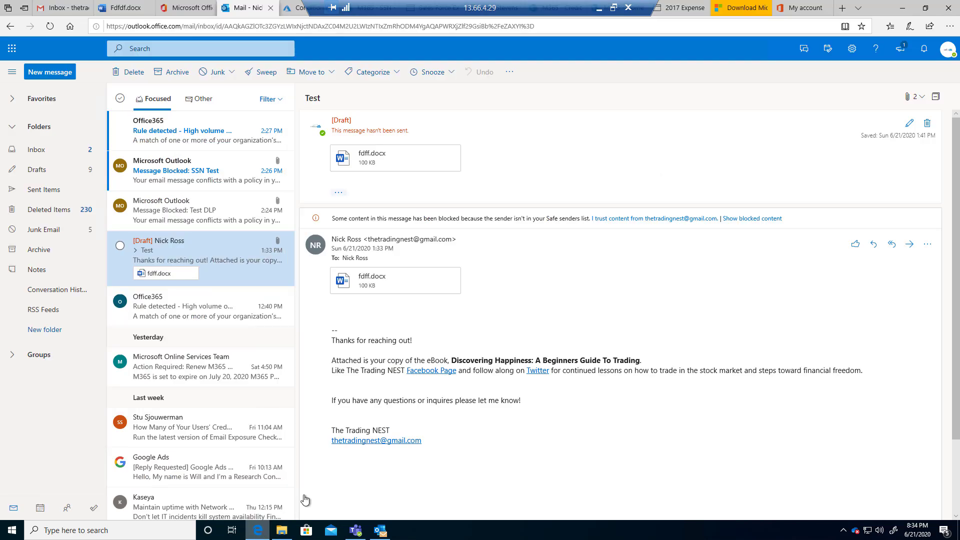
click(58, 11)
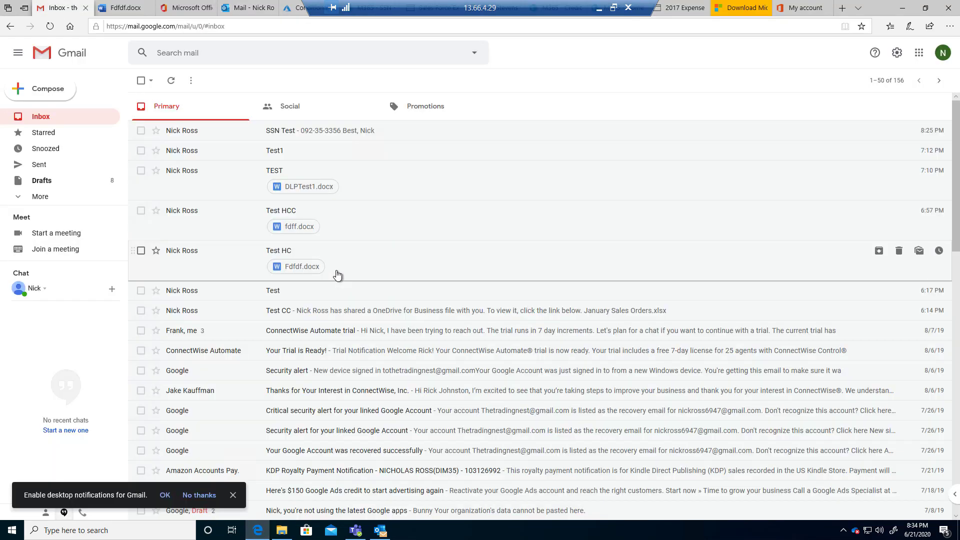
Try attaching 2017 Expense Records1 to a new Gmail message and dismiss the work-content block
click(44, 101)
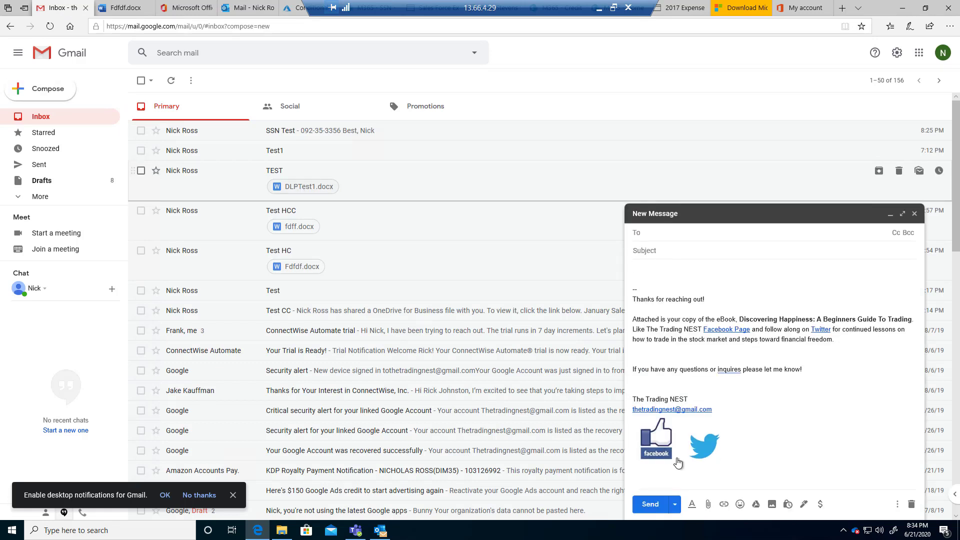
click(708, 504)
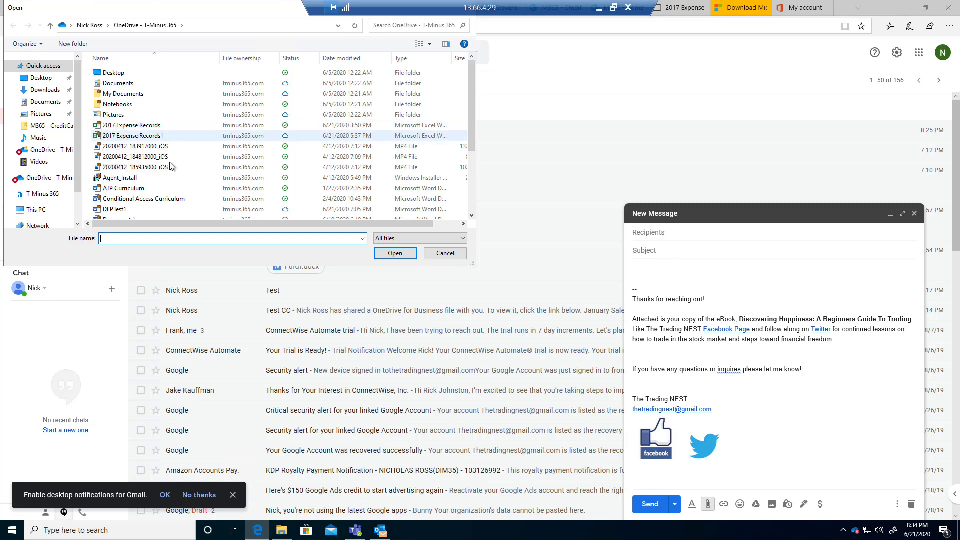
scroll(170, 166, down, 2)
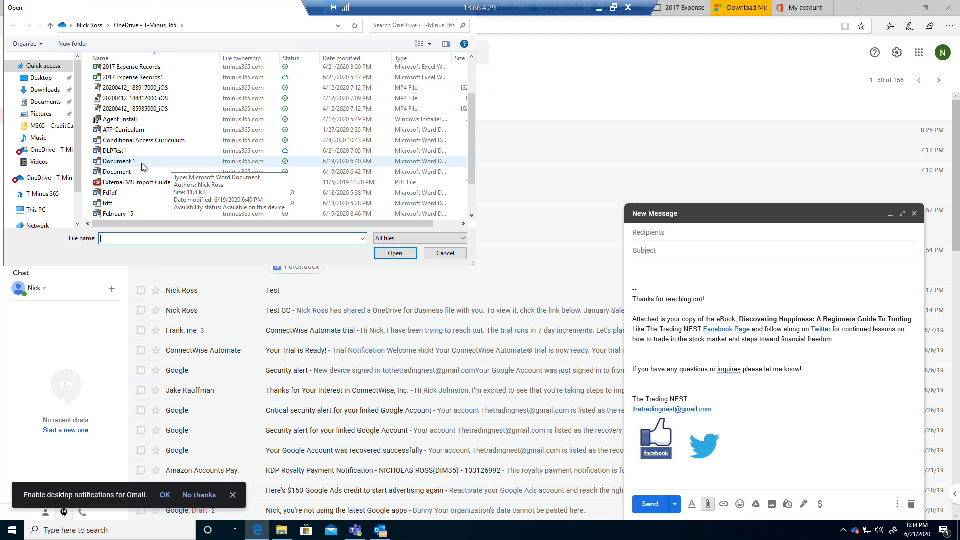
scroll(127, 122, up, 2)
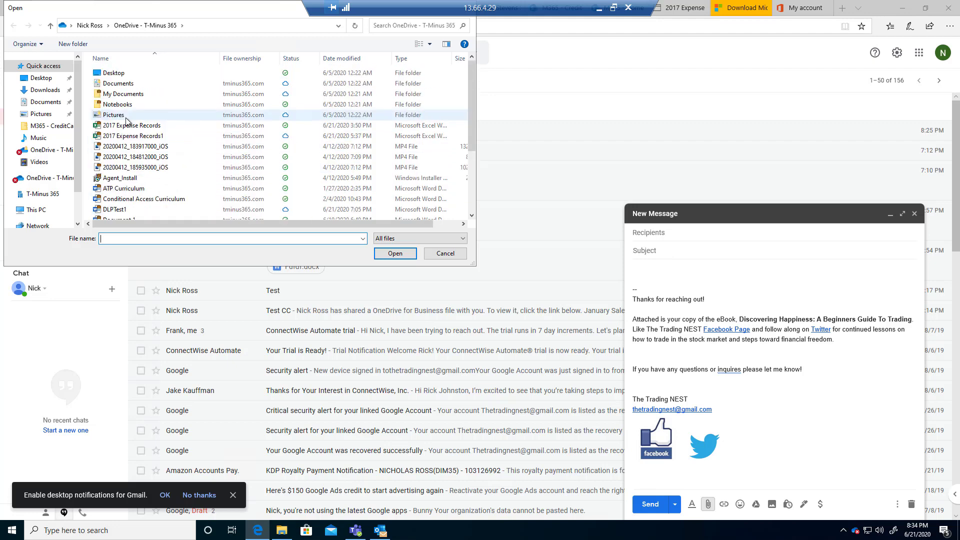
click(132, 136)
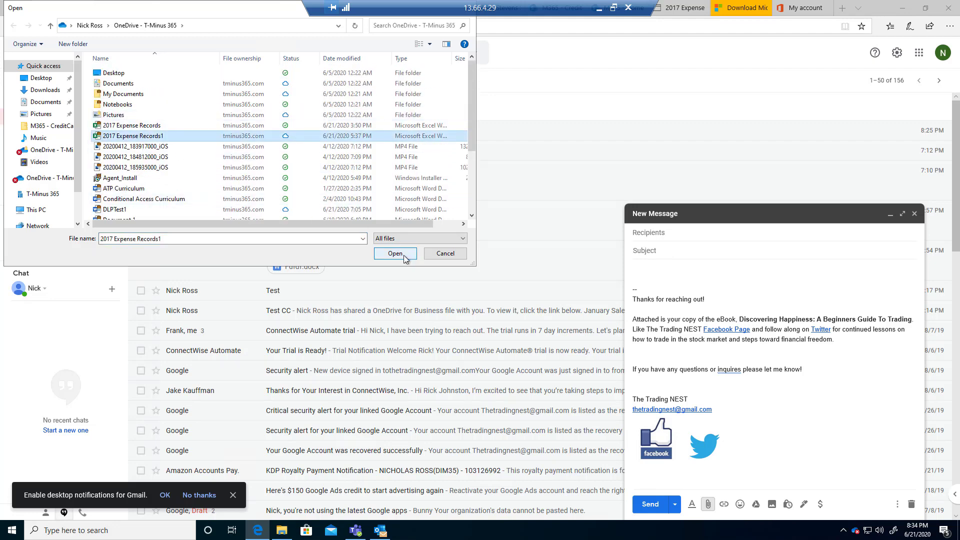
click(404, 256)
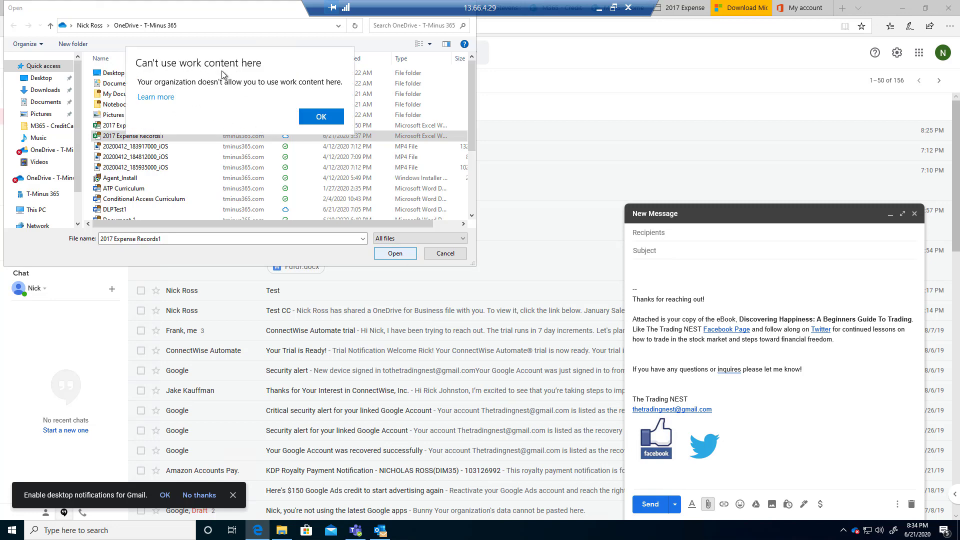
click(329, 114)
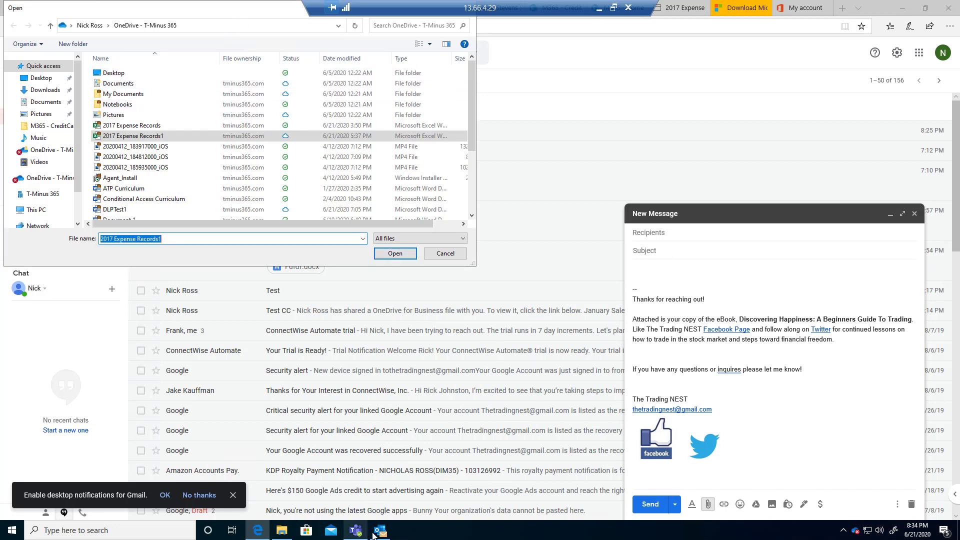
click(355, 530)
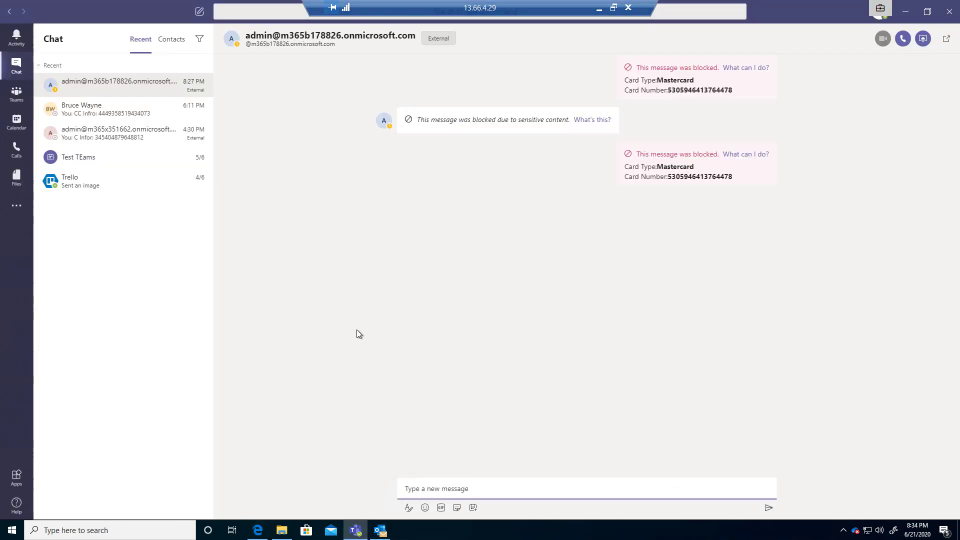
Check the Trello chat and the 4/24 Client List post in M365 General, then return to Gmail
click(133, 183)
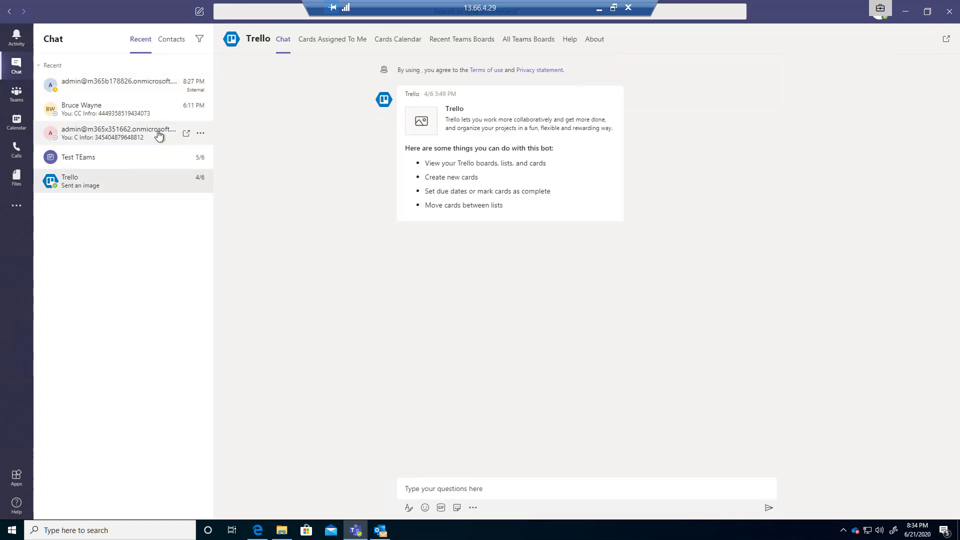
key(ctrl+3)
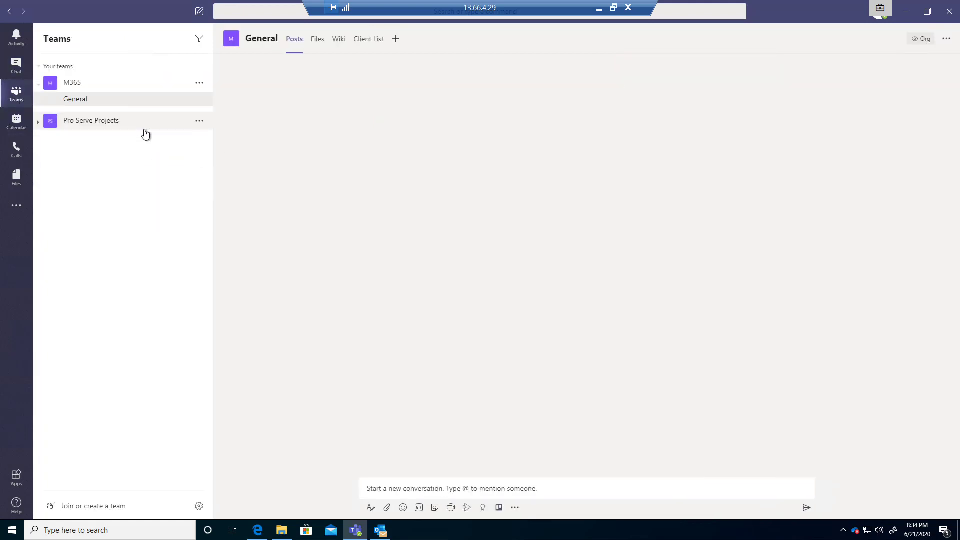
drag(545, 183, 370, 184)
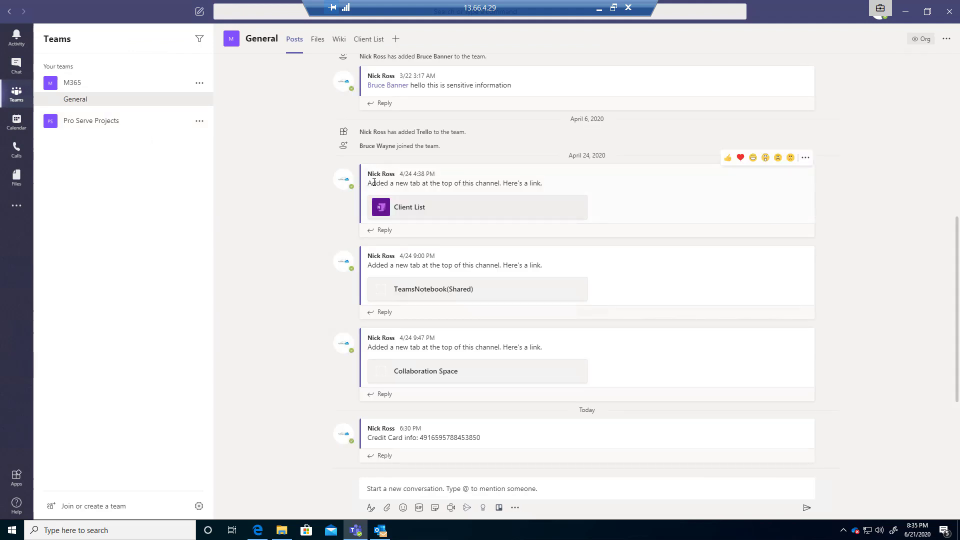
key(alt+Tab)
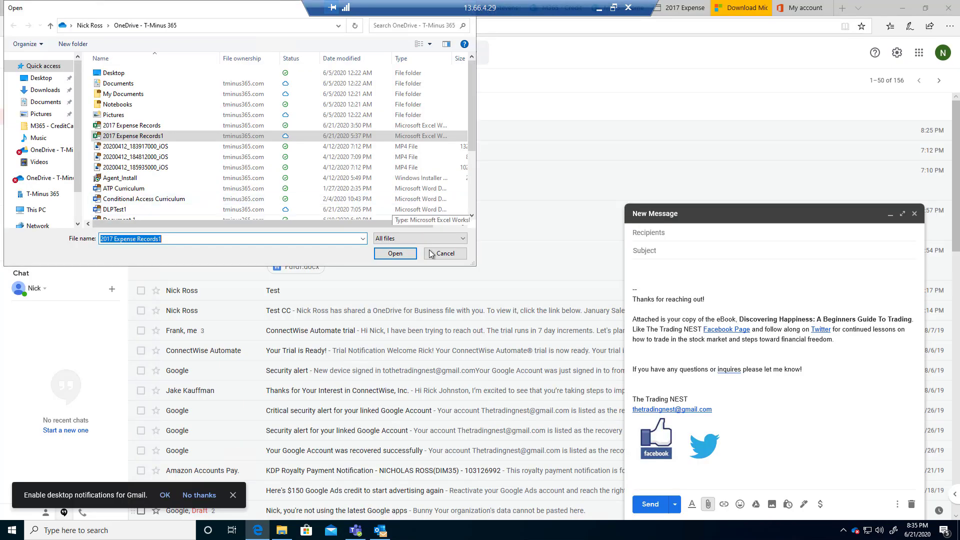
Cancel the attachment, paste work content into the message body, and dismiss the block warning
key(Escape)
click(670, 270)
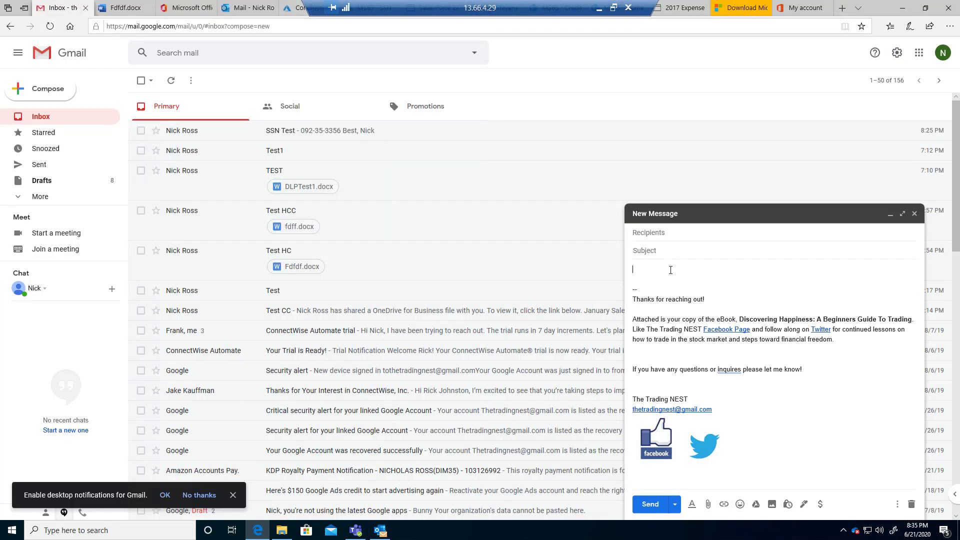
key(ctrl+v)
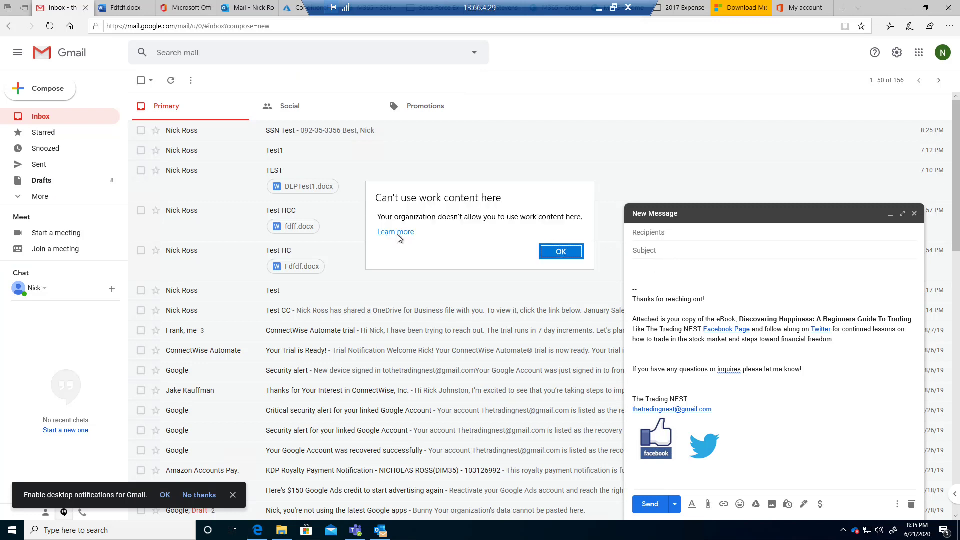
click(571, 252)
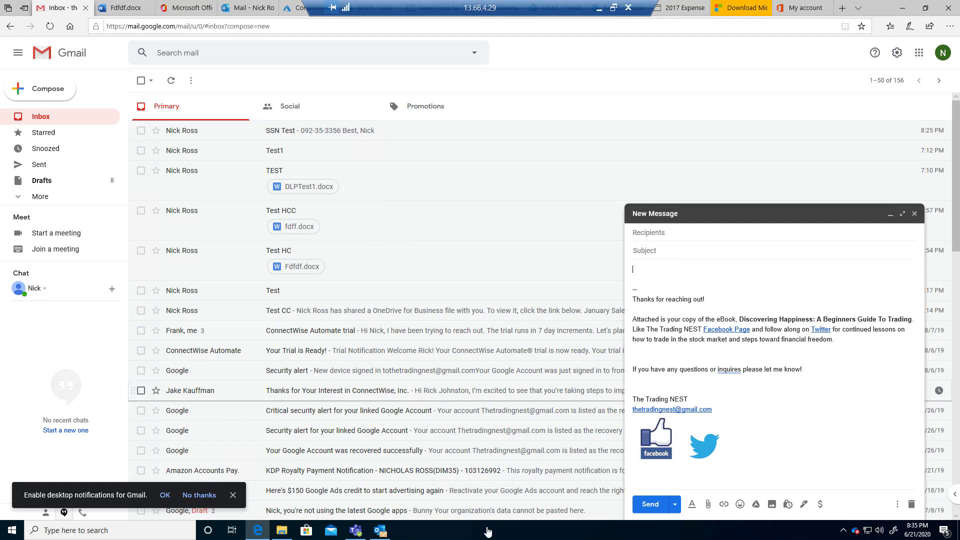
click(598, 9)
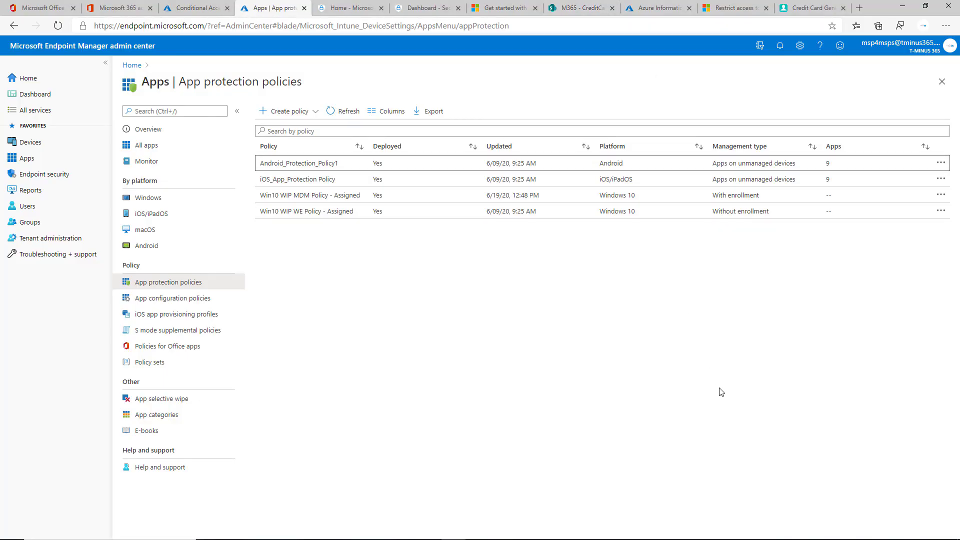
View the Recommended Controls slide, then open the Azure Information Protection data discovery report
key(alt+Tab)
key(alt+Tab)
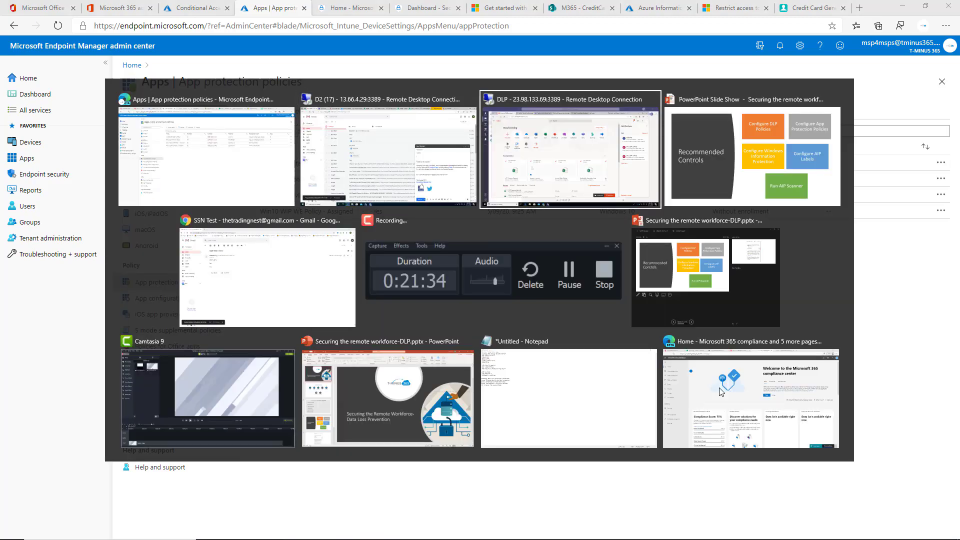
key(alt+Tab)
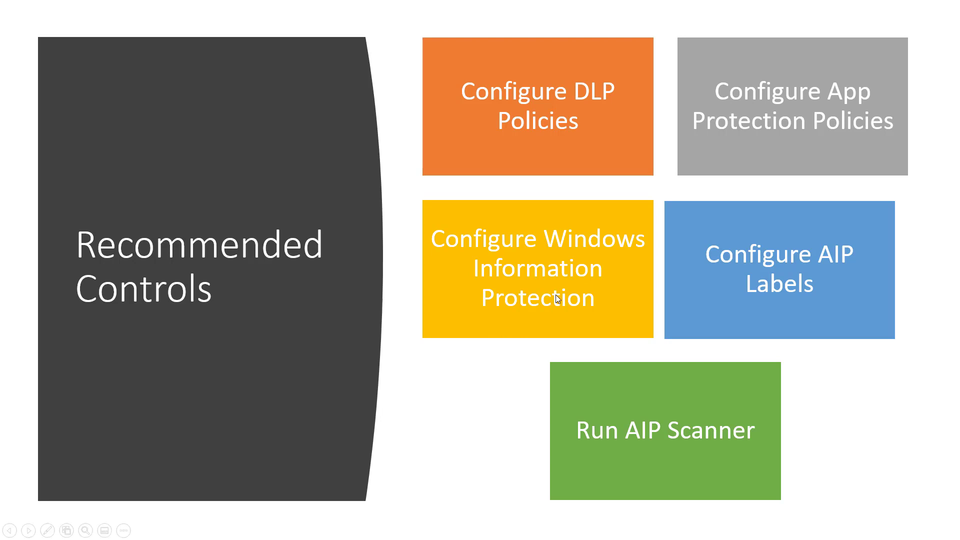
key(alt+Tab)
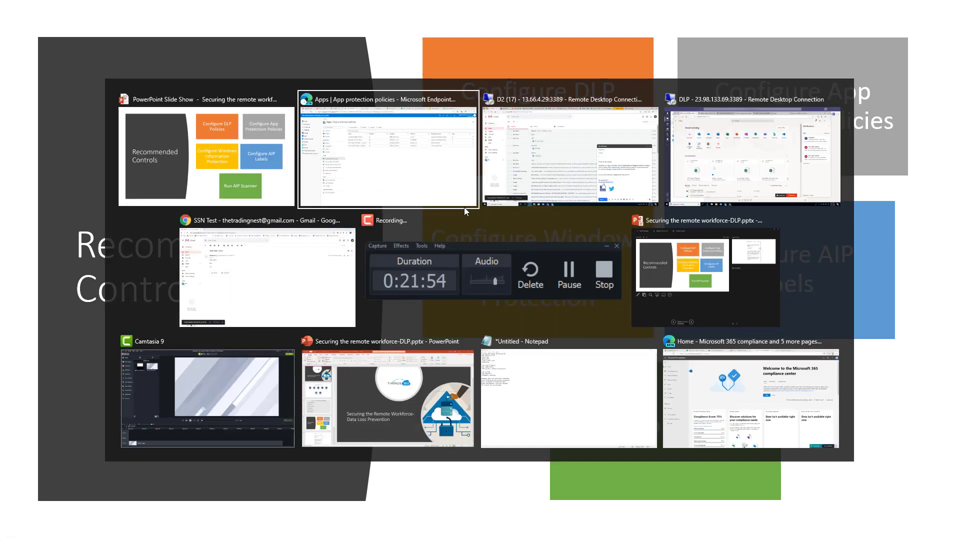
click(464, 206)
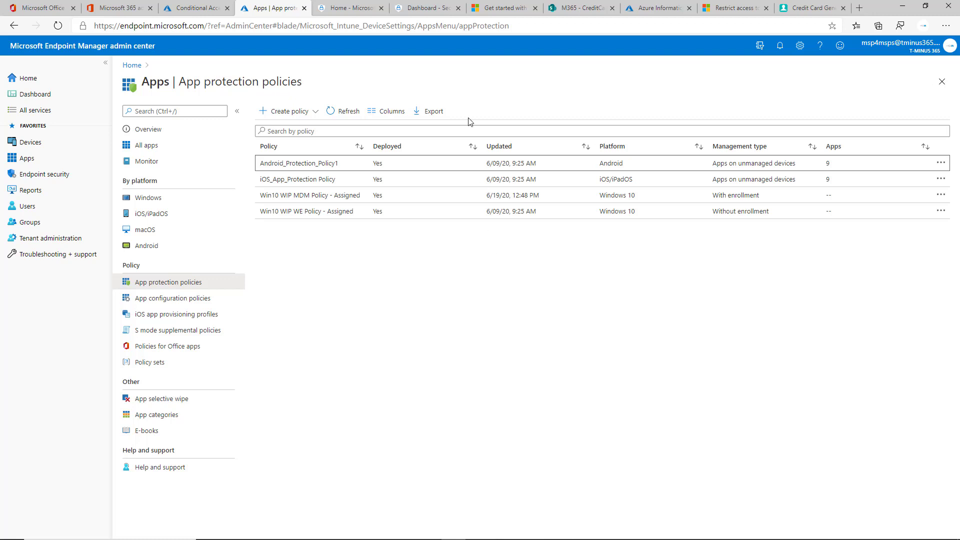
click(667, 10)
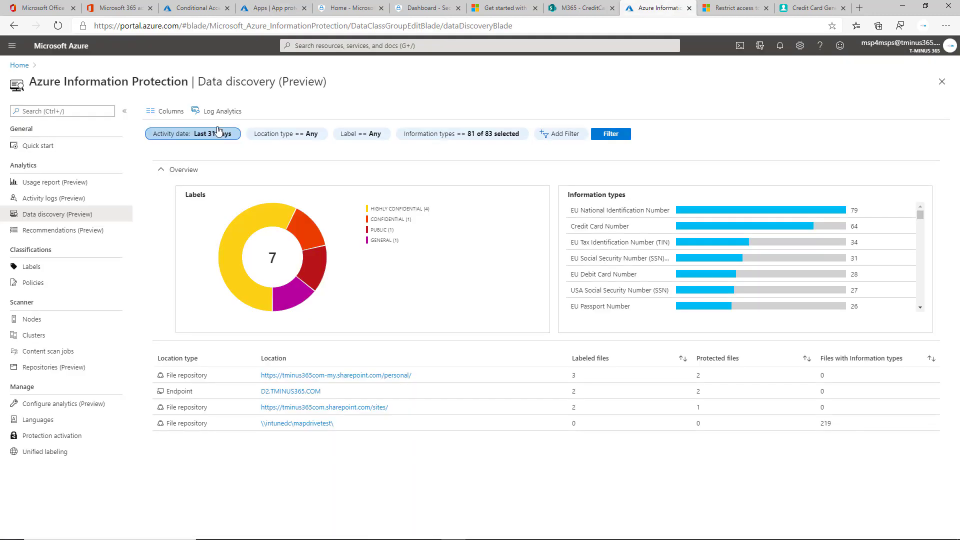
Reopen Azure Information Protection via All services search 'Azure infor', then return to Security & Compliance
click(40, 146)
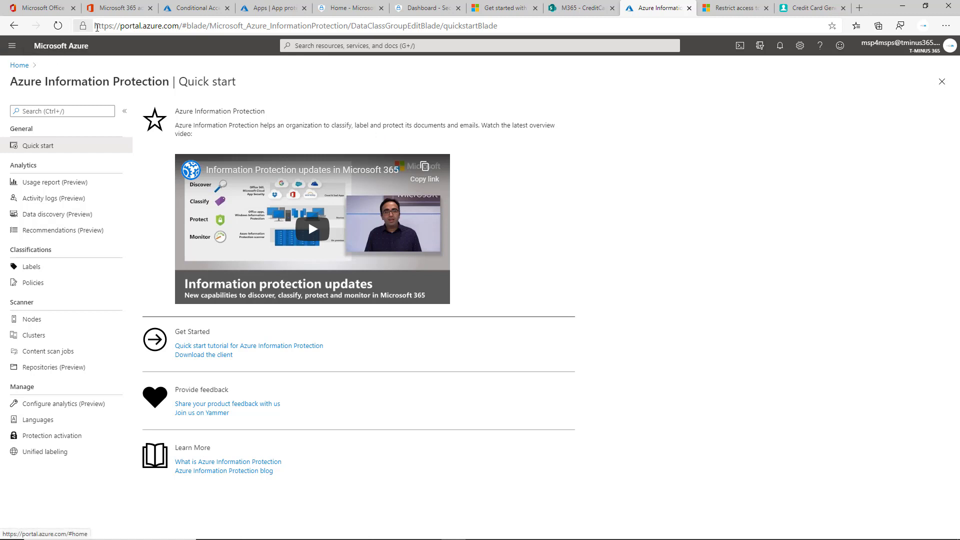
click(12, 45)
click(35, 112)
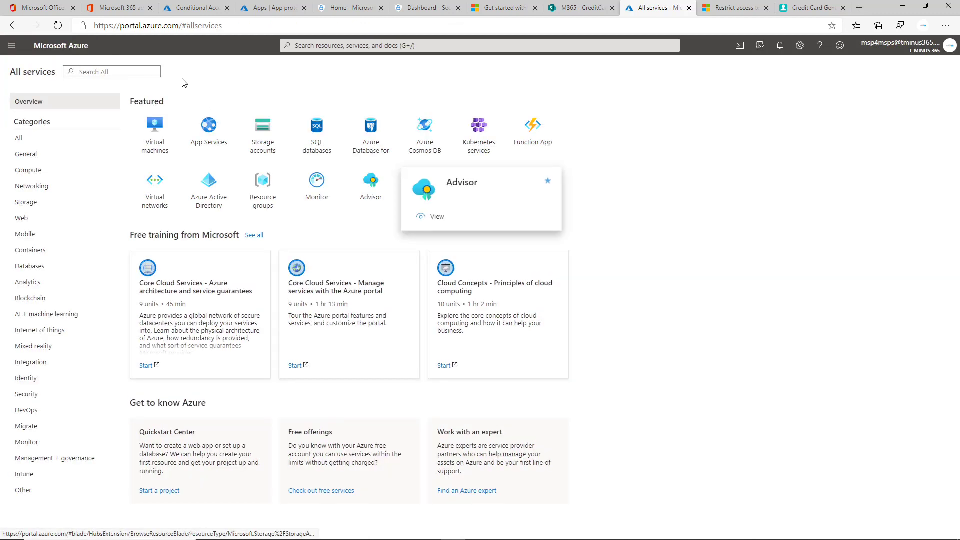
click(147, 74)
text(Azure infor)
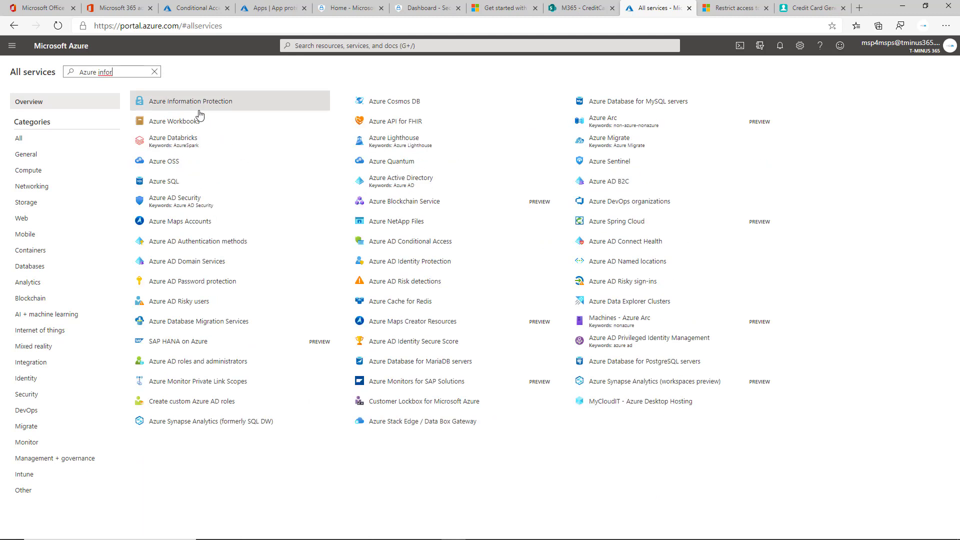
click(196, 103)
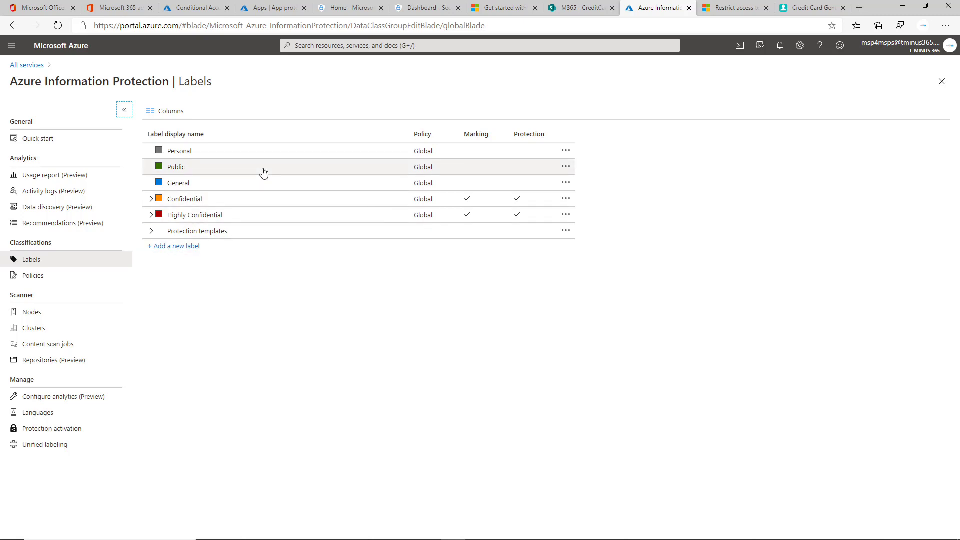
click(410, 9)
click(45, 187)
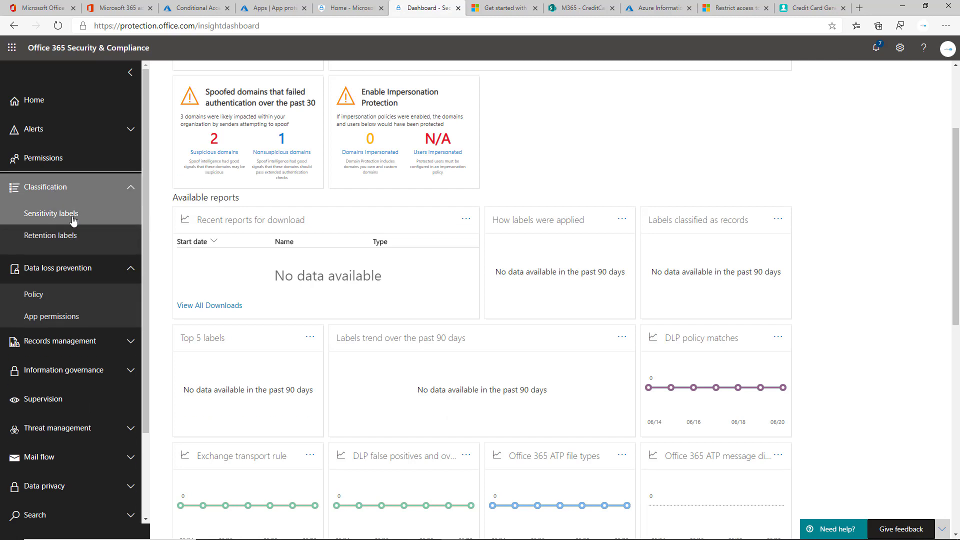
On the Sensitivity labels page, dismiss the notification and open the Confidential label's details
click(74, 220)
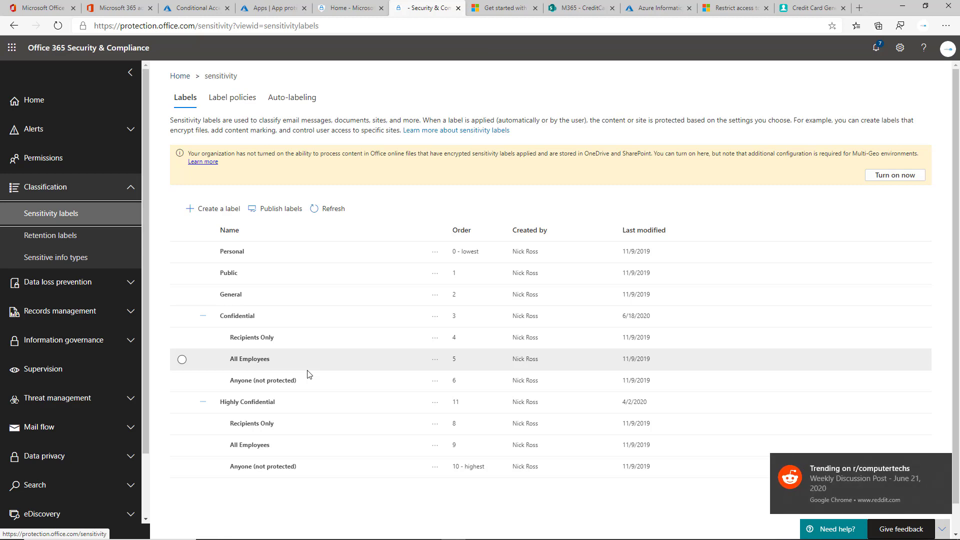
click(786, 499)
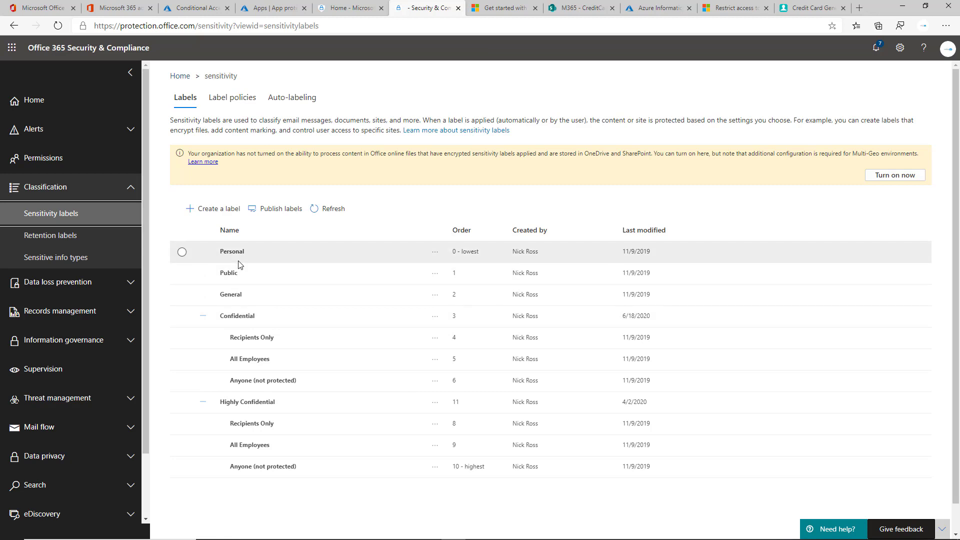
click(275, 315)
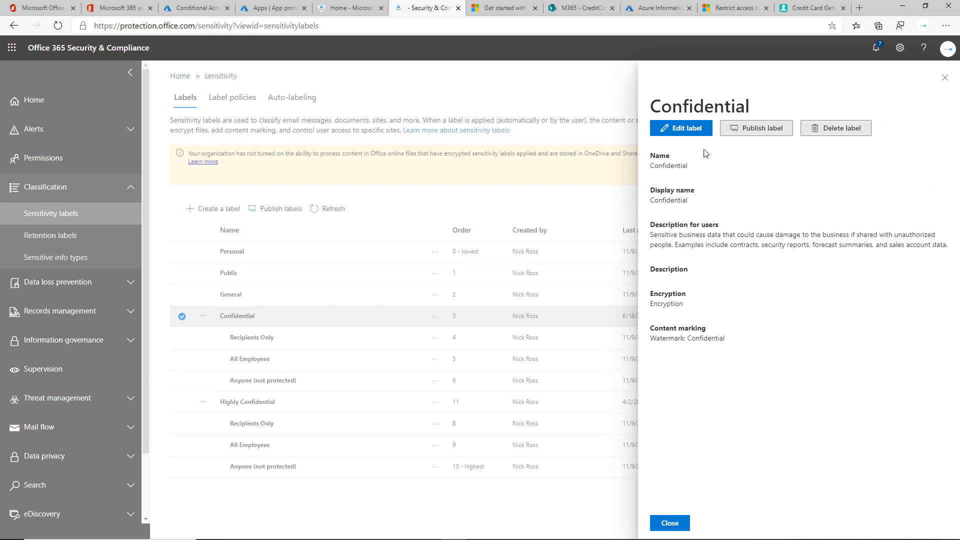
Open the Confidential label editor and review its name and user-facing description
click(684, 130)
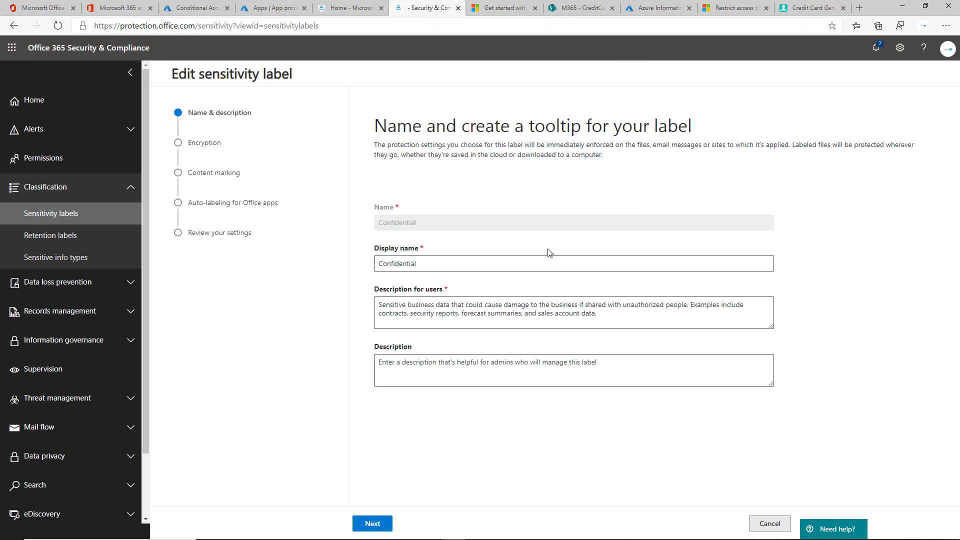
click(388, 526)
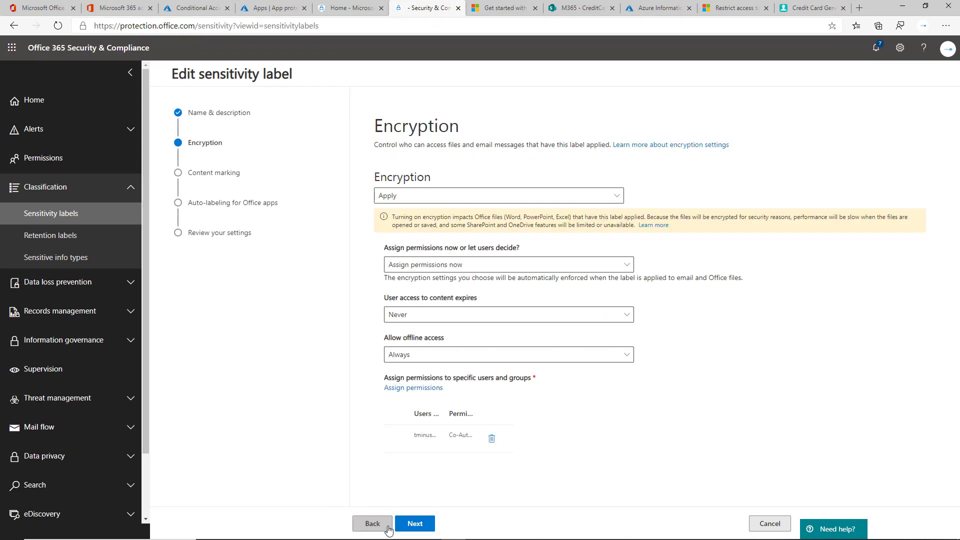
click(370, 524)
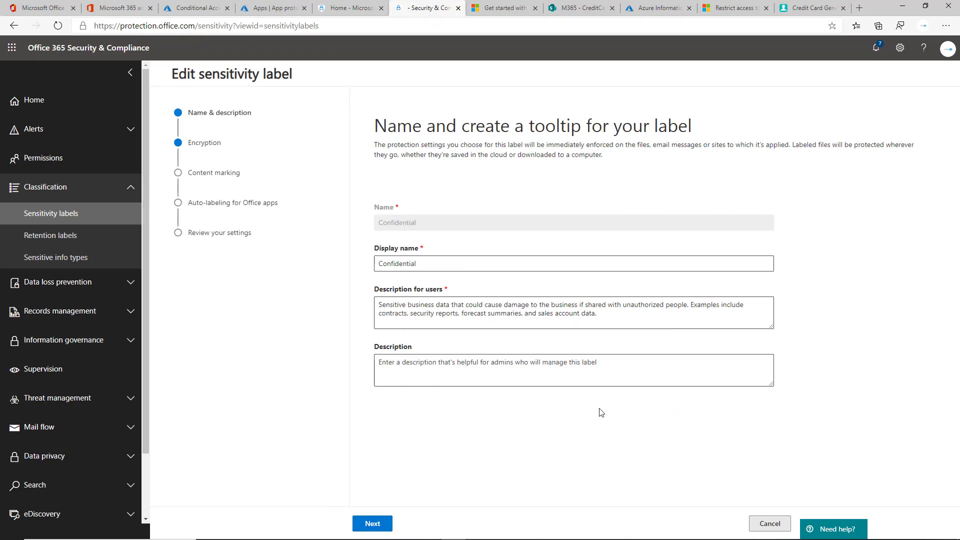
drag(600, 315, 364, 306)
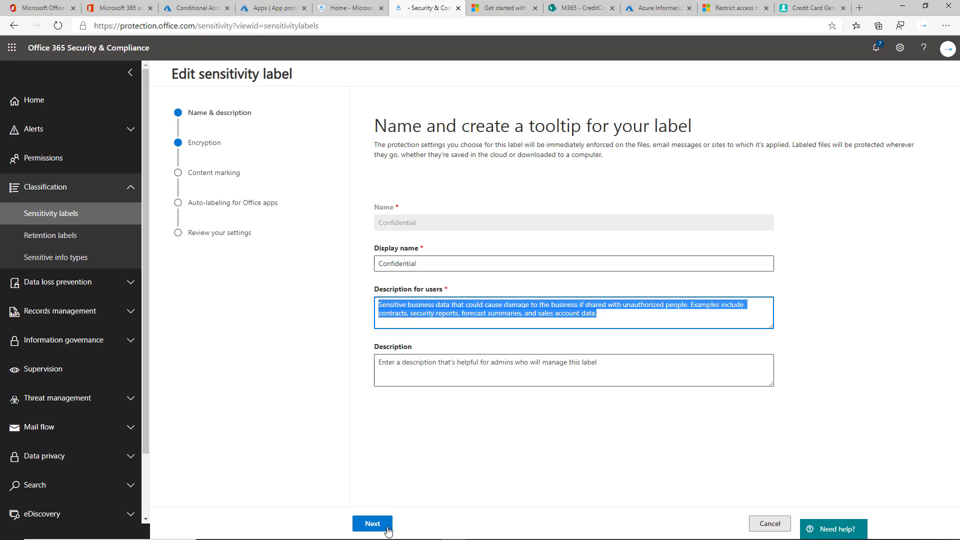
click(373, 523)
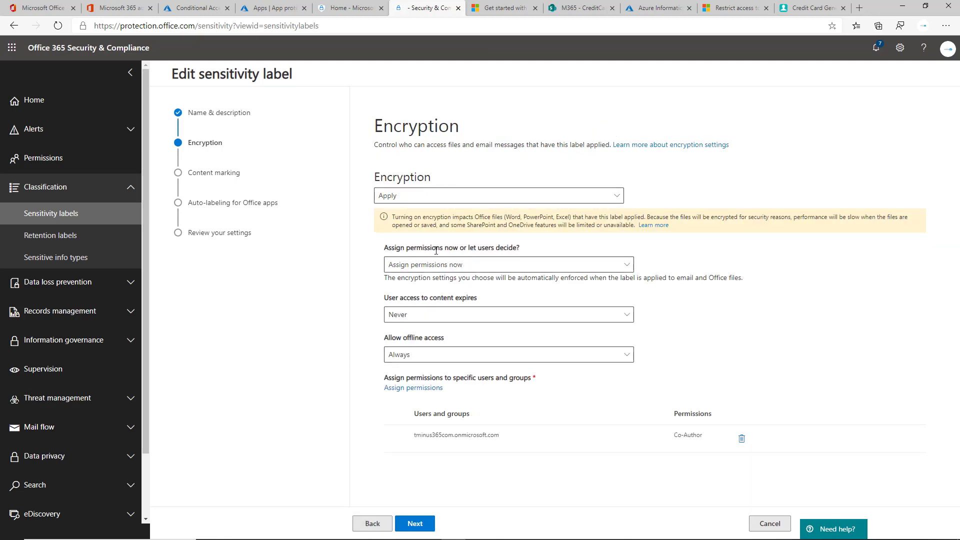
Keep encryption permissions assigned now with content never expiring, then cancel without saving
click(466, 270)
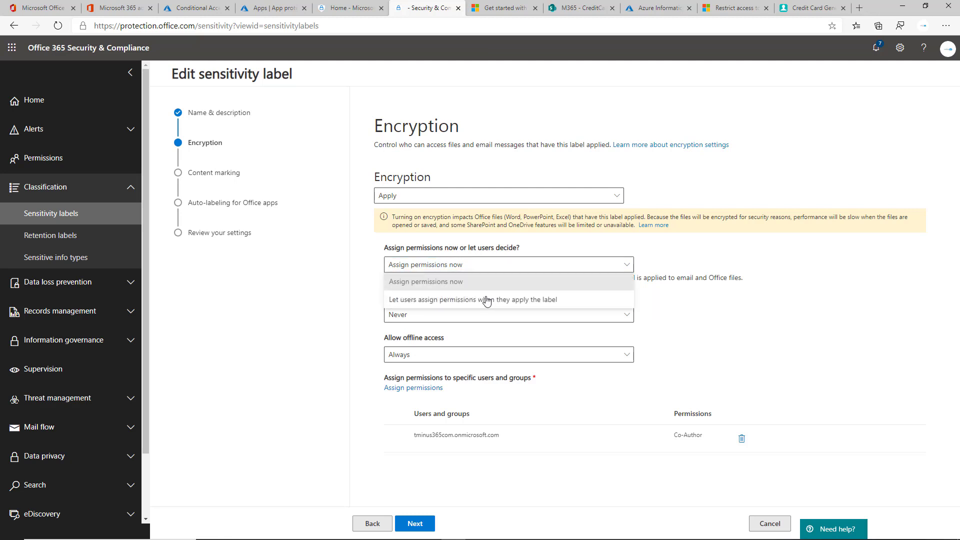
click(479, 302)
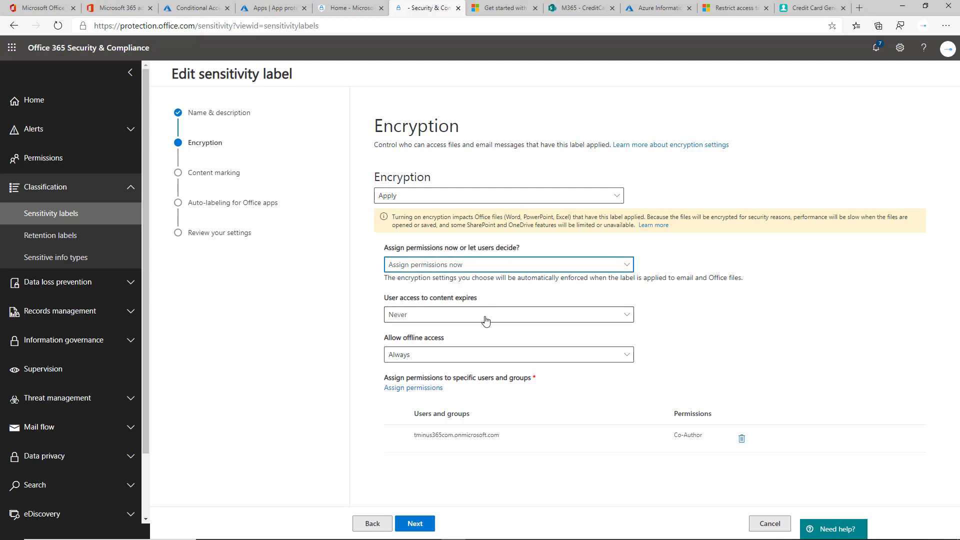
click(483, 316)
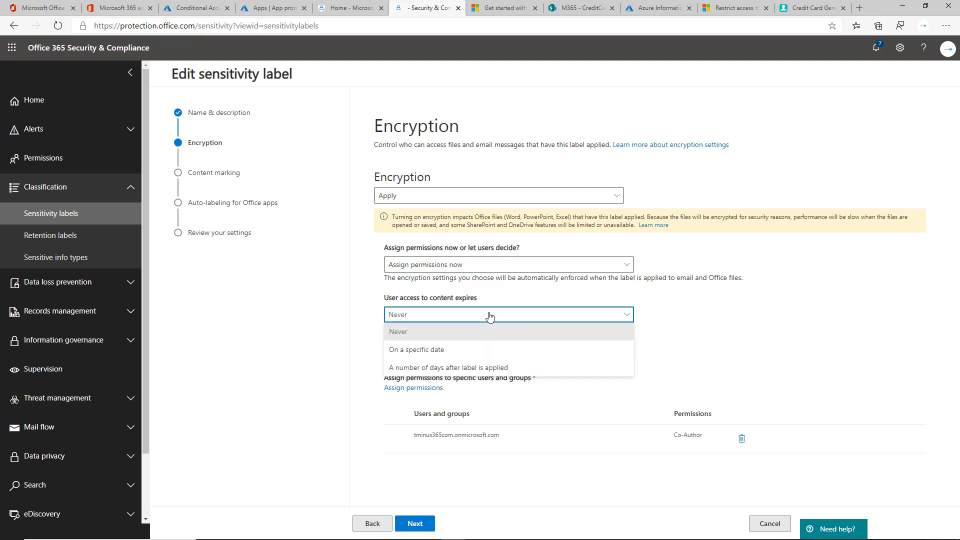
click(489, 316)
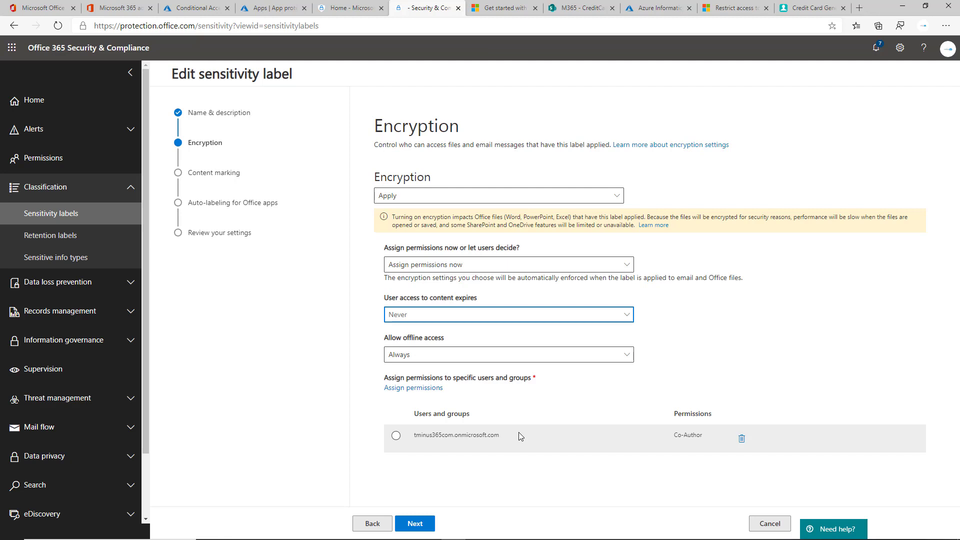
click(415, 523)
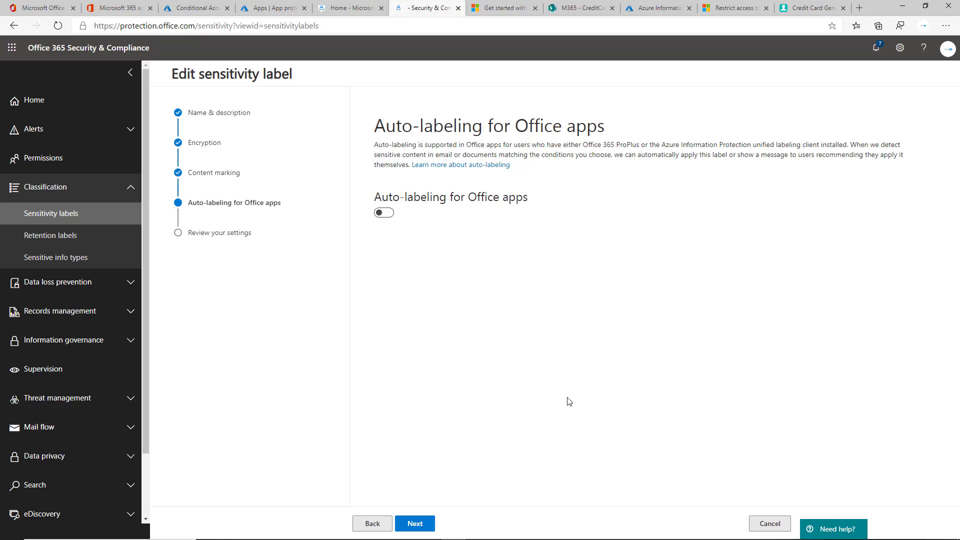
click(769, 523)
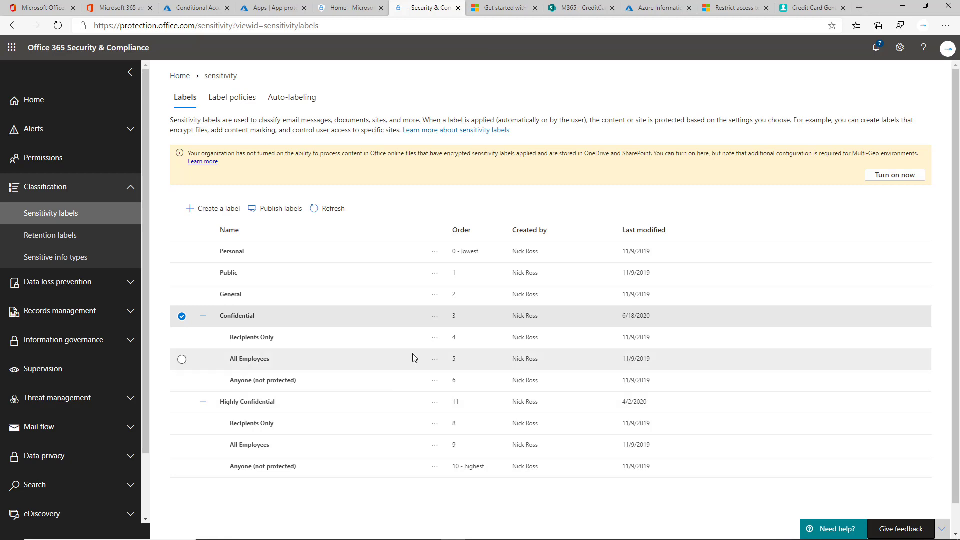
Open the AIP_Global policy's details from the Label policies list
click(232, 98)
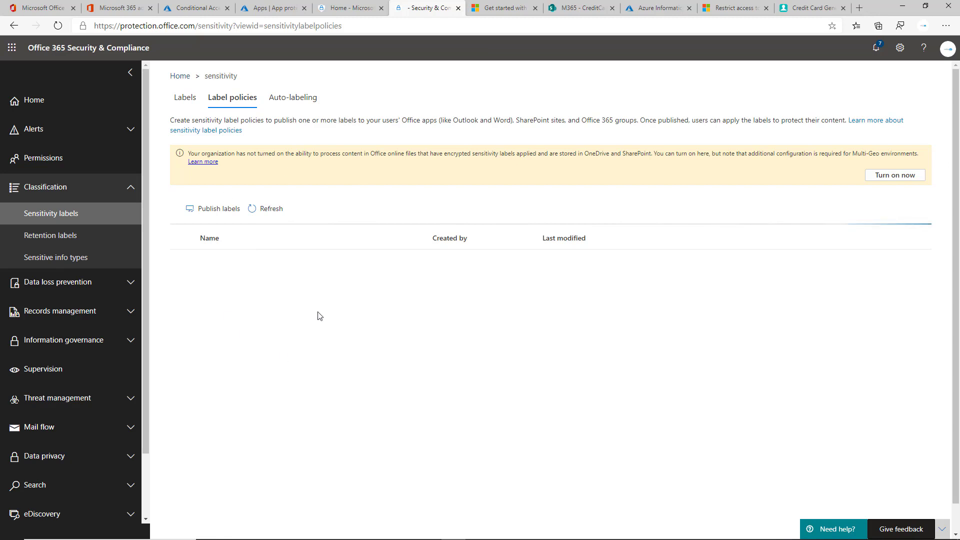
click(232, 250)
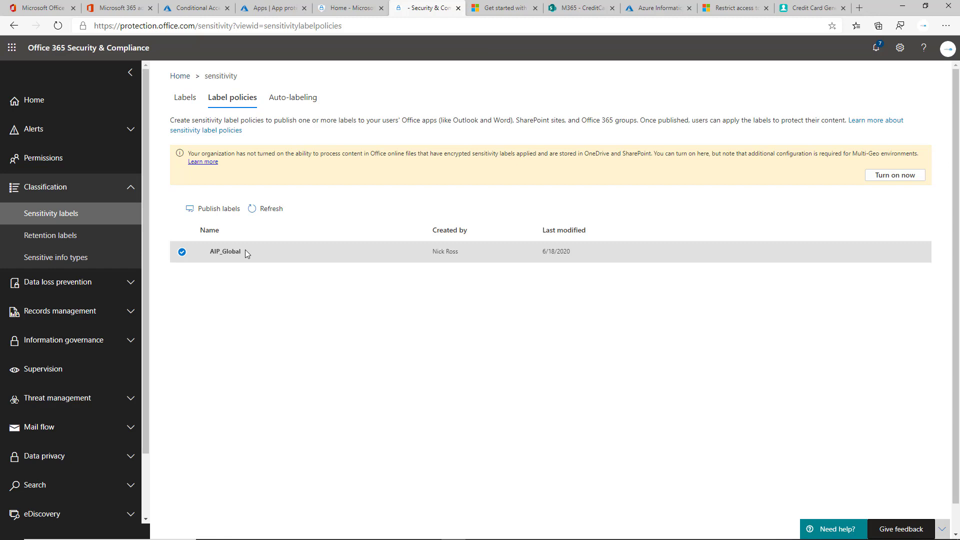
click(237, 252)
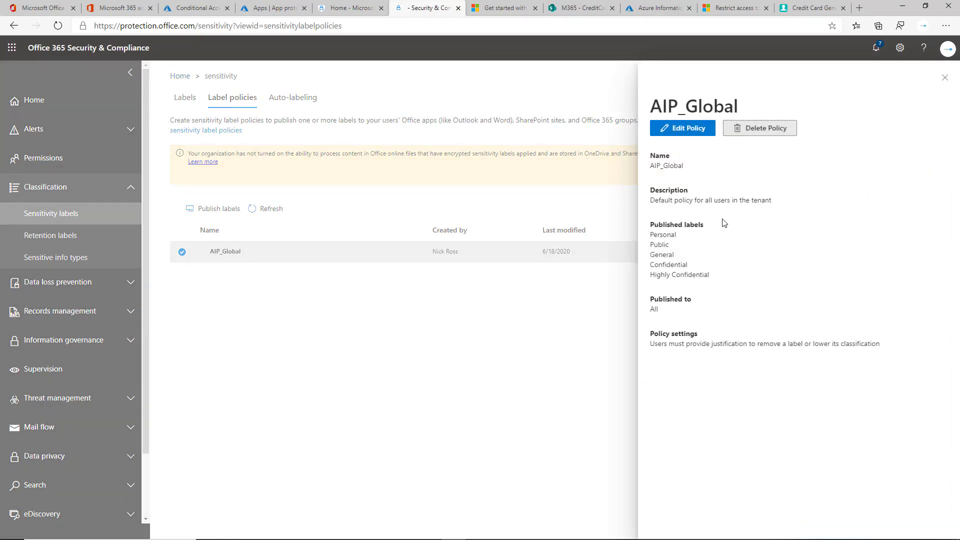
Step through the AIP_Global policy's labels, users and groups, and settings, then cancel without saving
click(663, 131)
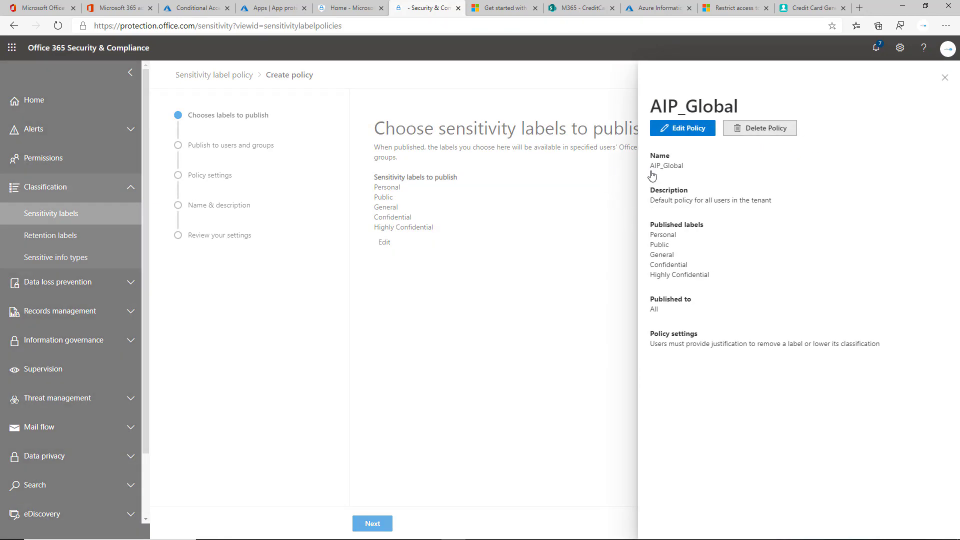
click(945, 79)
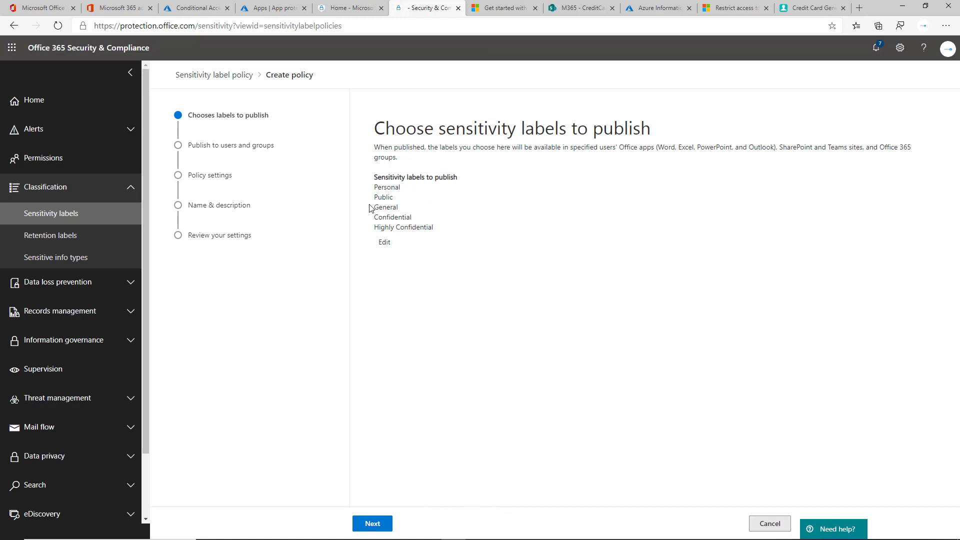
click(378, 526)
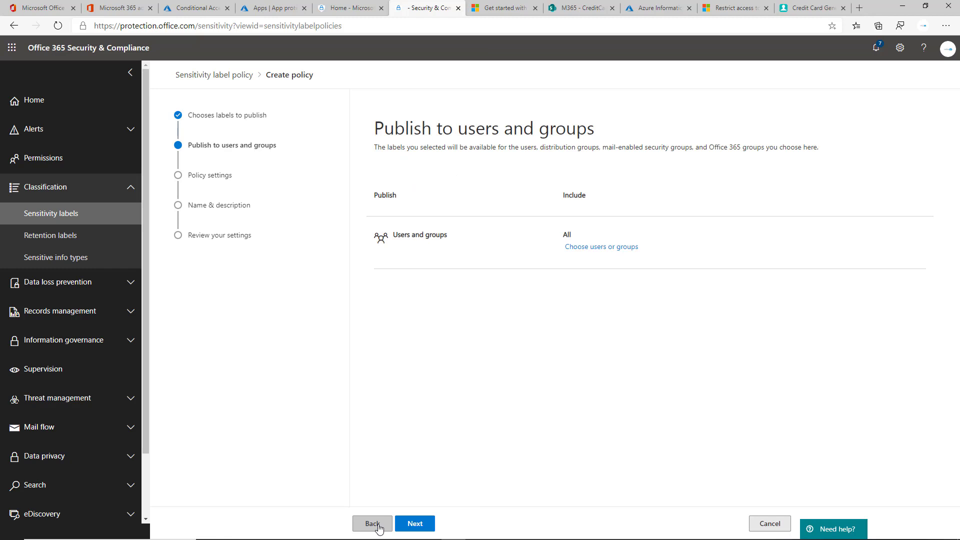
click(428, 524)
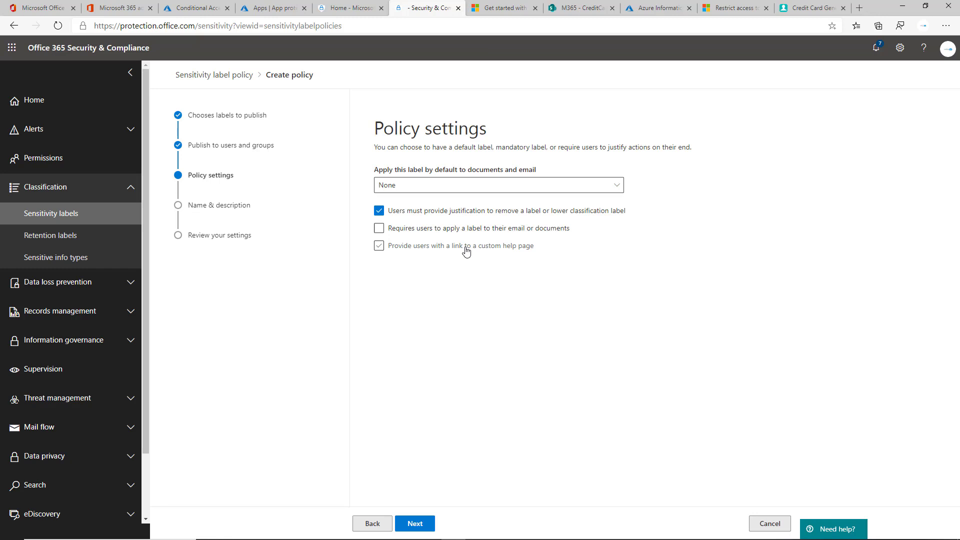
click(411, 528)
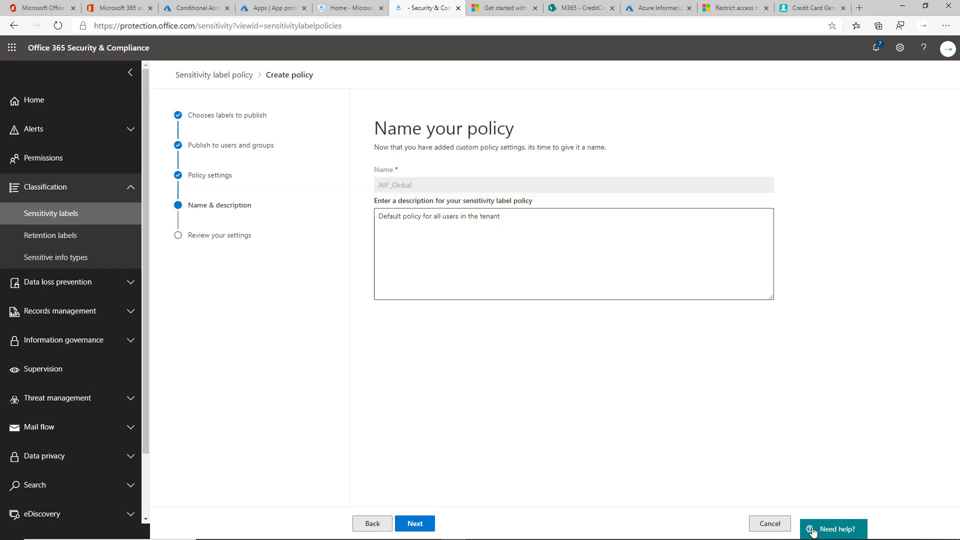
click(771, 525)
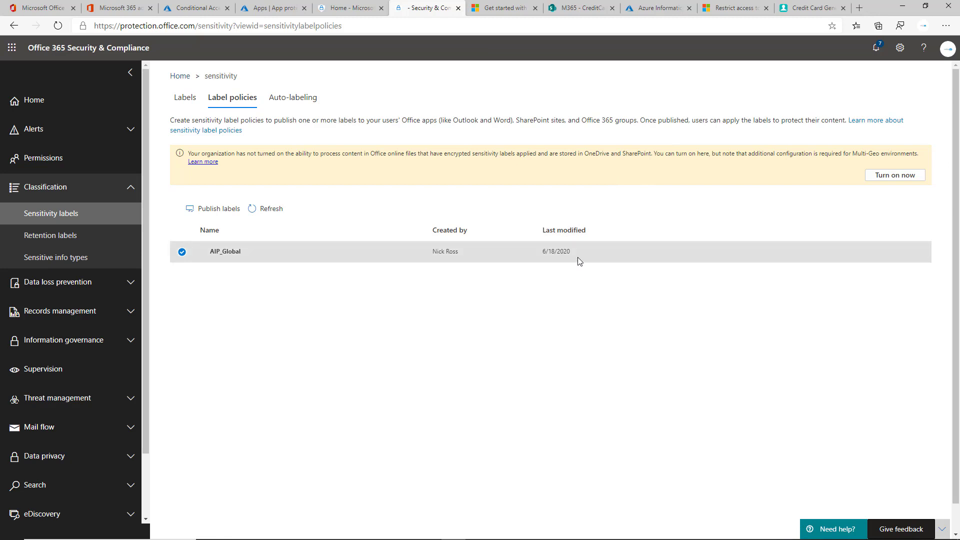
key(alt+Tab)
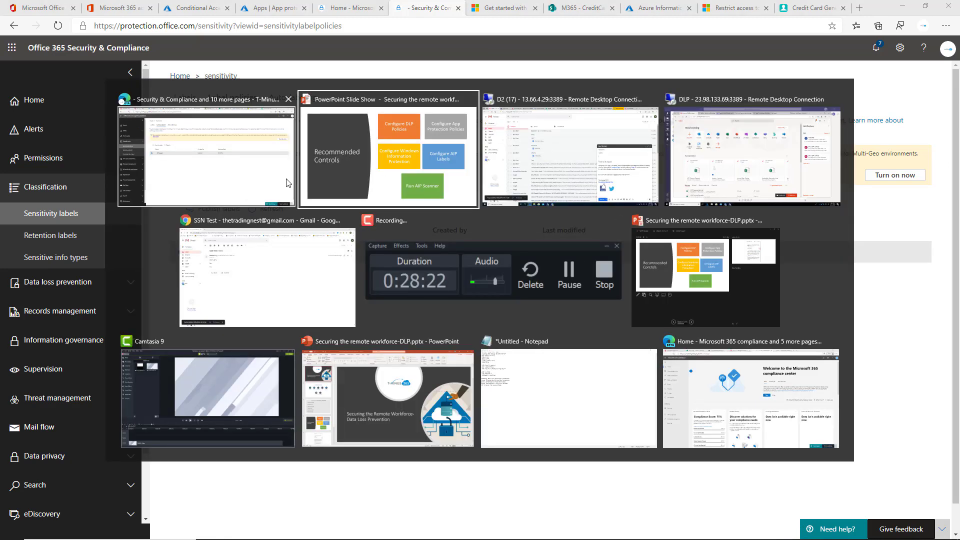
In the remote session, show the Azure Information Protection download page in Edge
click(538, 180)
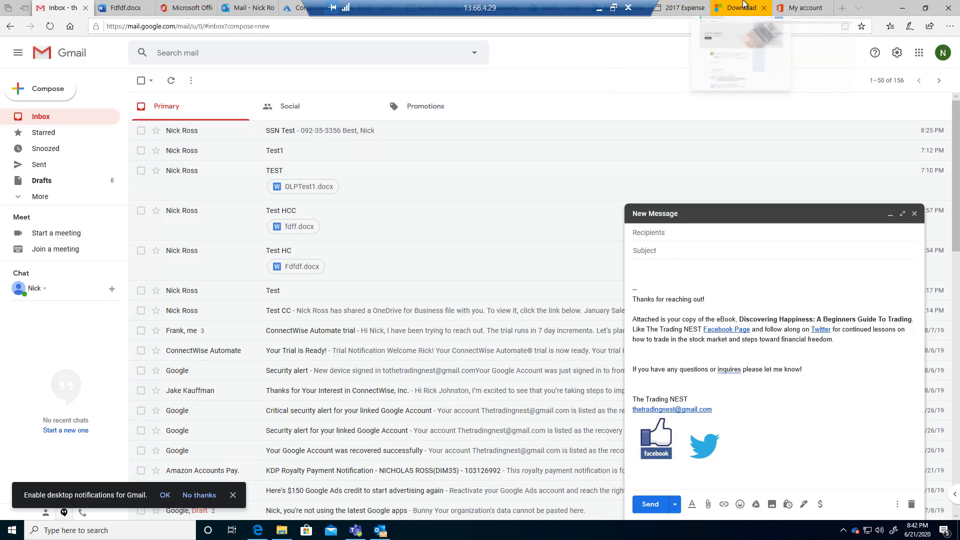
click(742, 8)
scroll(540, 205, down, 5)
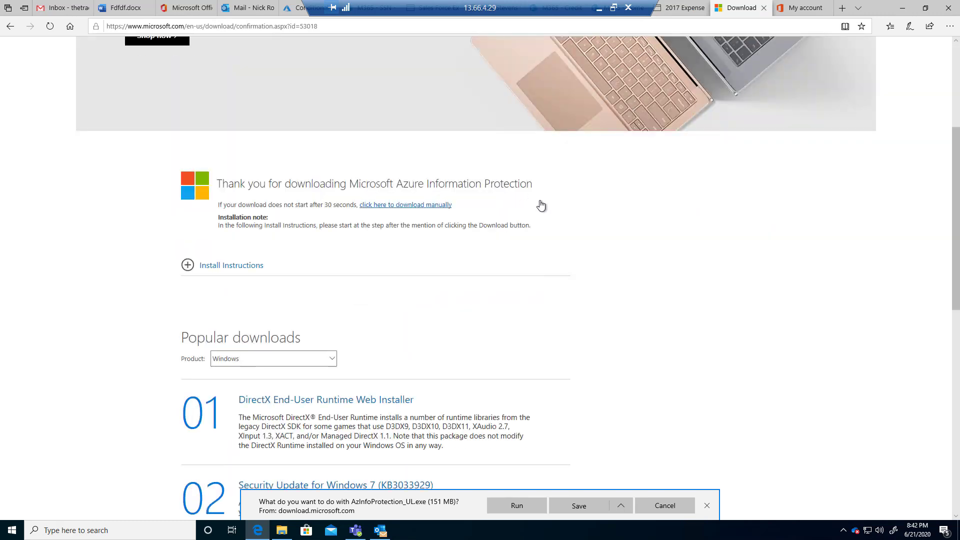
scroll(498, 268, down, 8)
scroll(498, 269, up, 13)
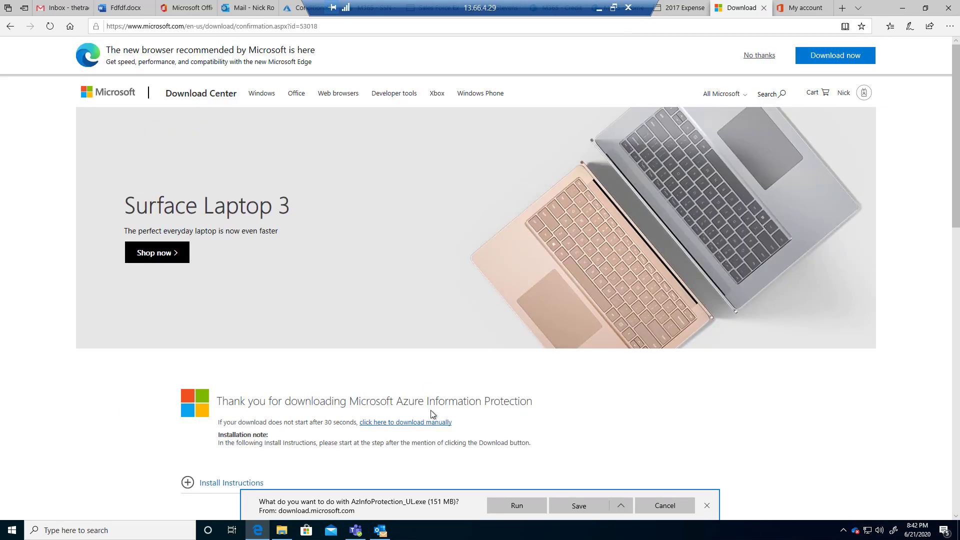
Check the Start menu's recently installed apps, then switch to Outlook
key(super)
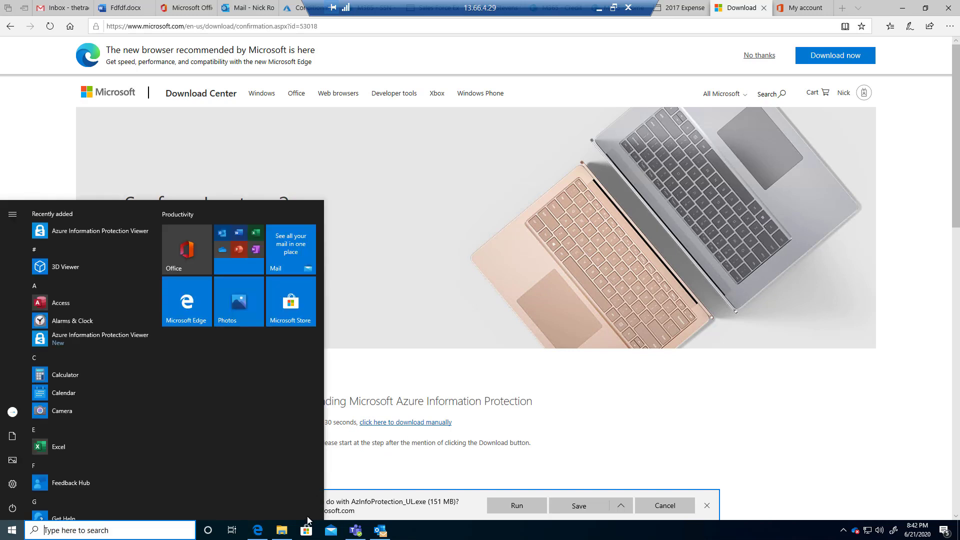
key(super)
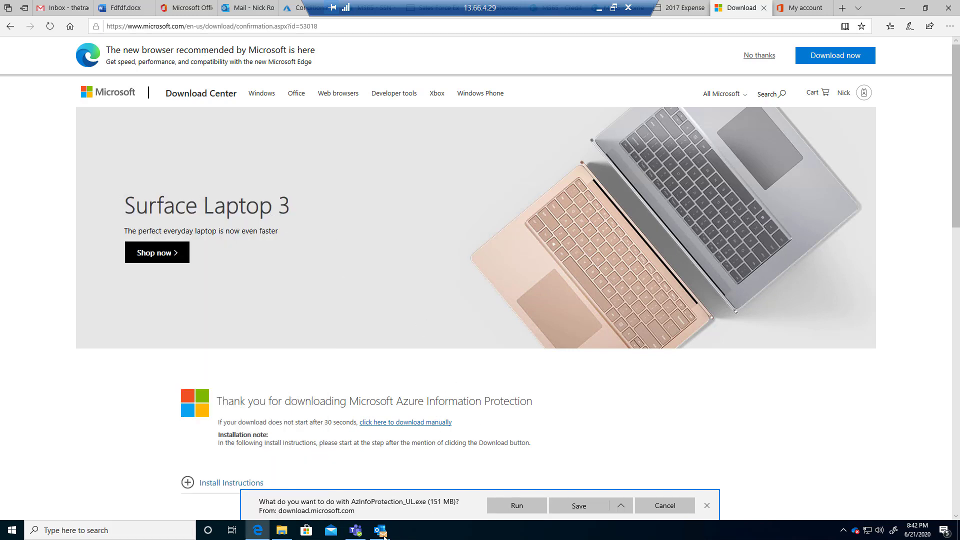
click(381, 531)
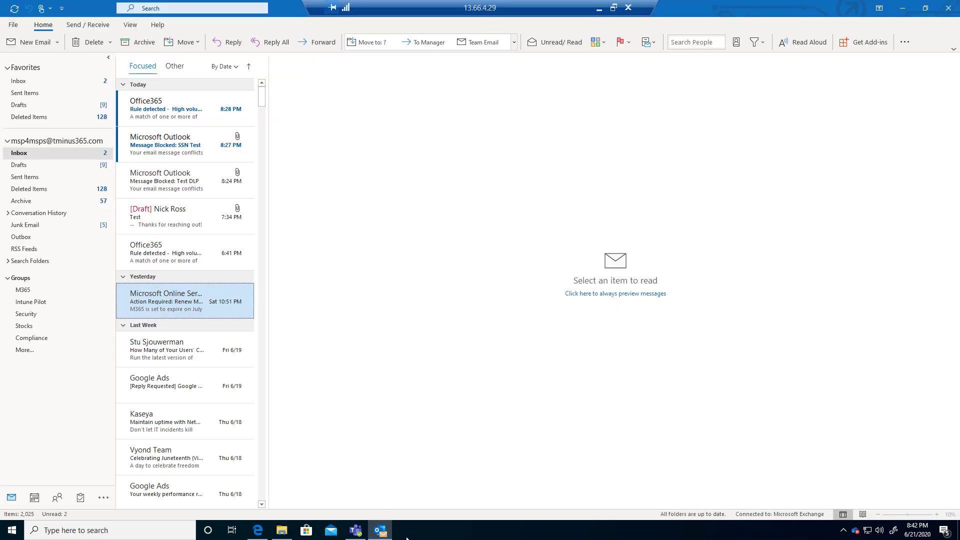
Start a new email labelled General, then change its sensitivity label to Highly Confidential
click(16, 45)
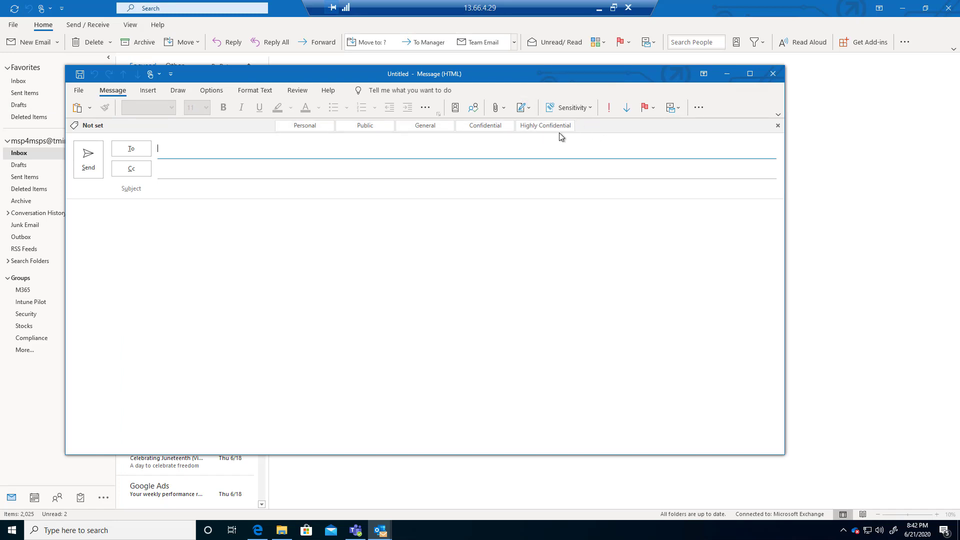
mouse_move(539, 129)
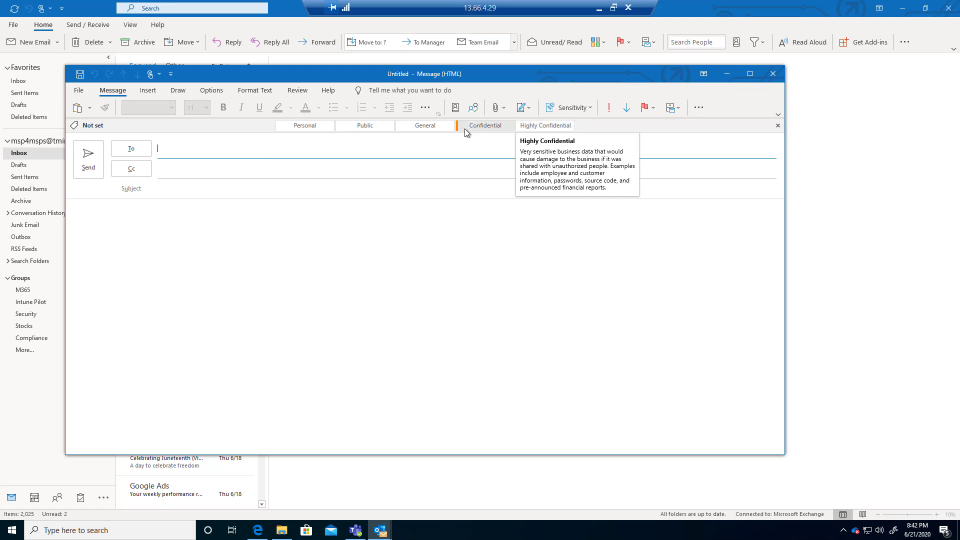
click(431, 126)
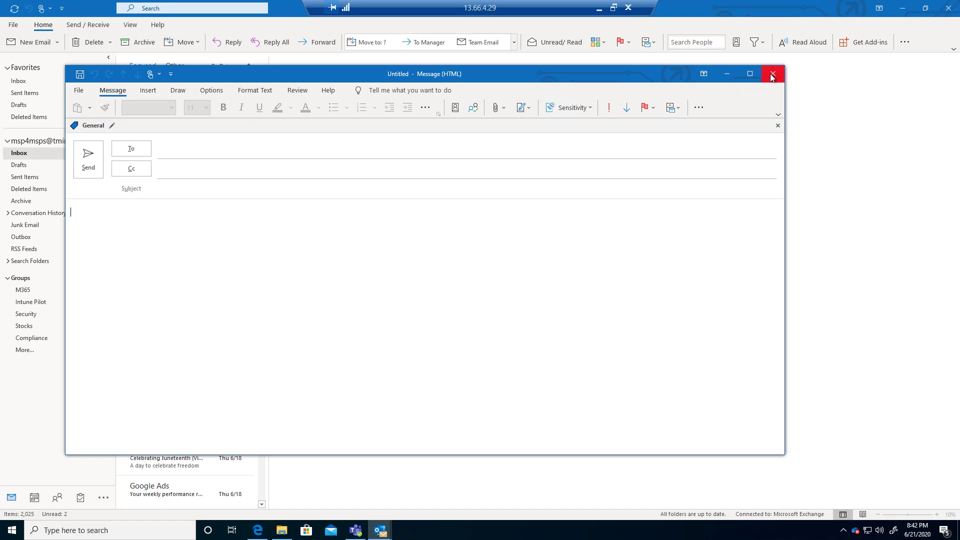
click(113, 128)
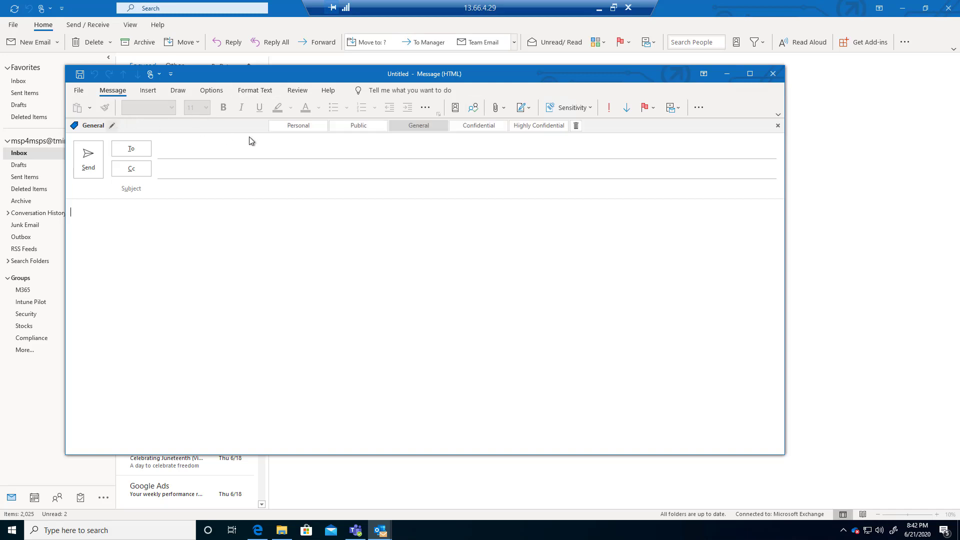
click(539, 124)
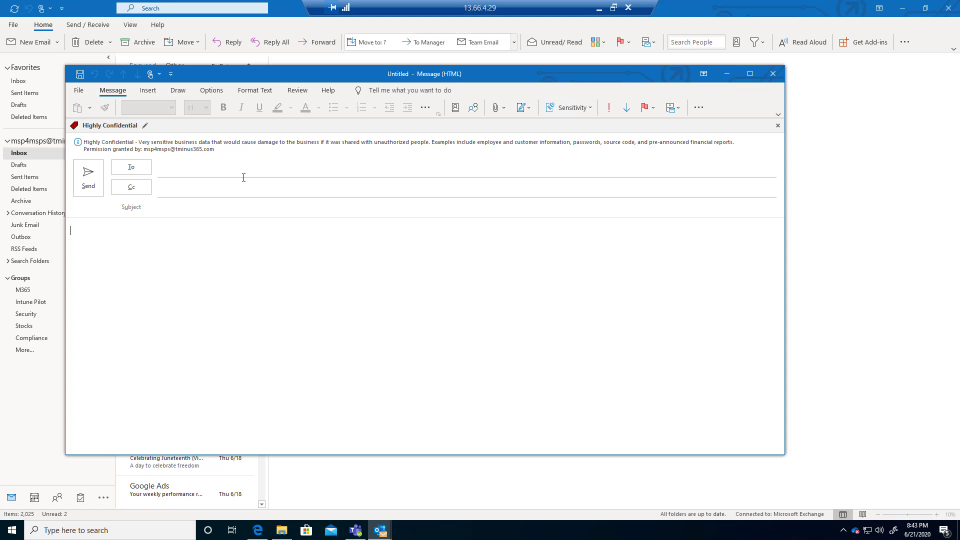
Address it to the external Gmail contact, with subject 'Label Test' and body 'TEst', and send
click(224, 171)
text(the)
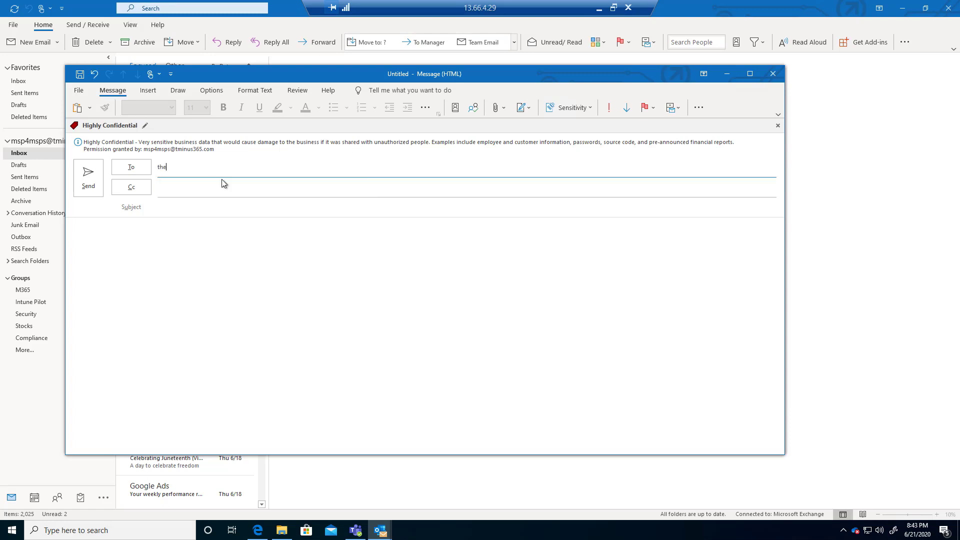
click(237, 205)
click(236, 208)
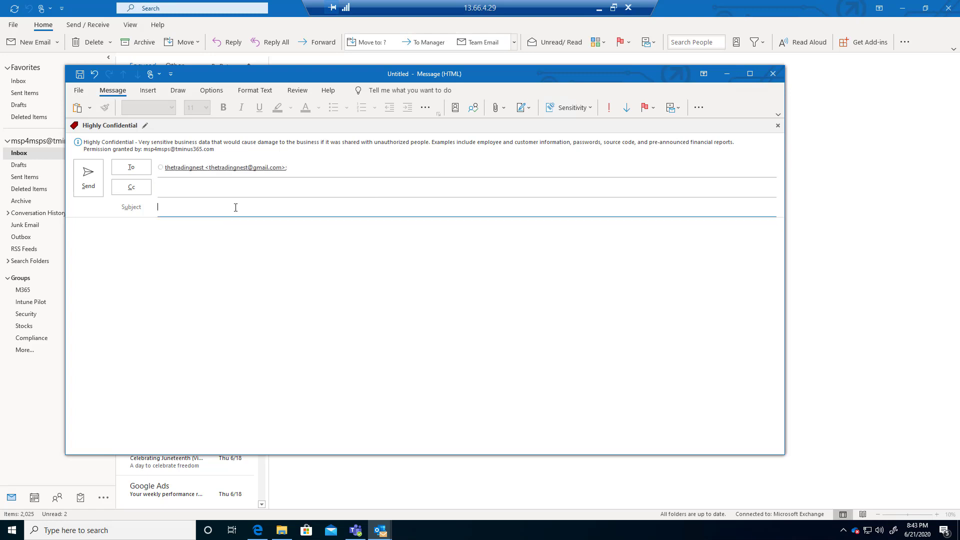
text(Label Test)
click(143, 257)
text(TE)
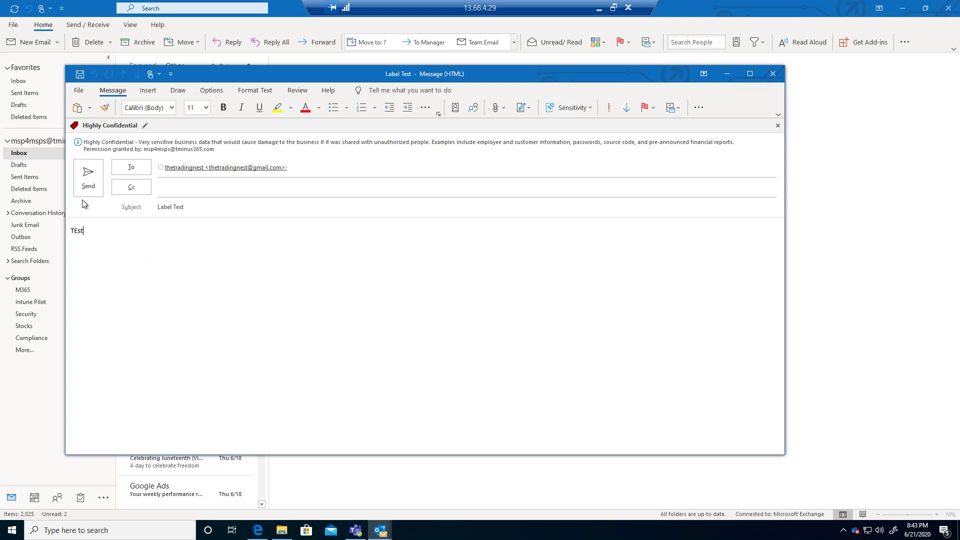
text(st)
click(80, 184)
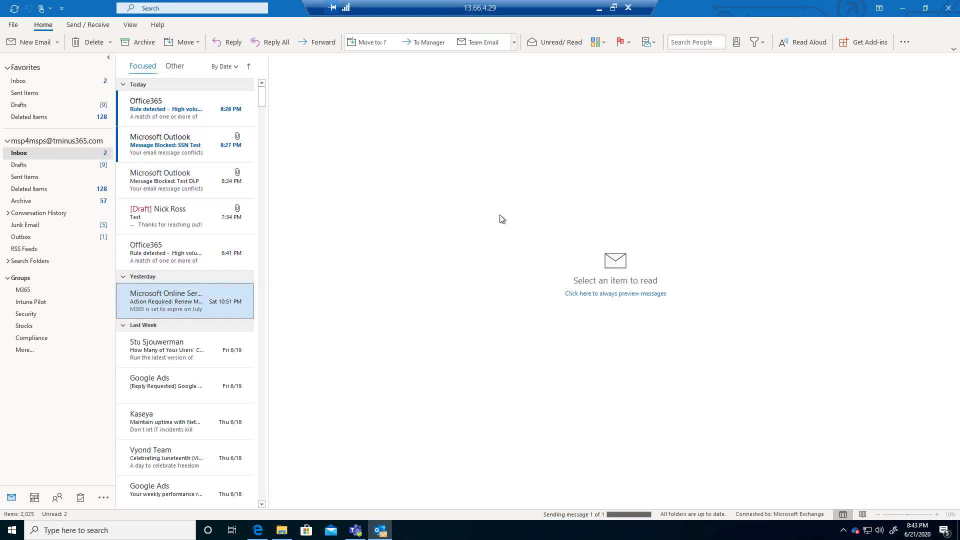
Refresh Gmail and open the Label Test email, shown as an encrypted protected message
click(258, 530)
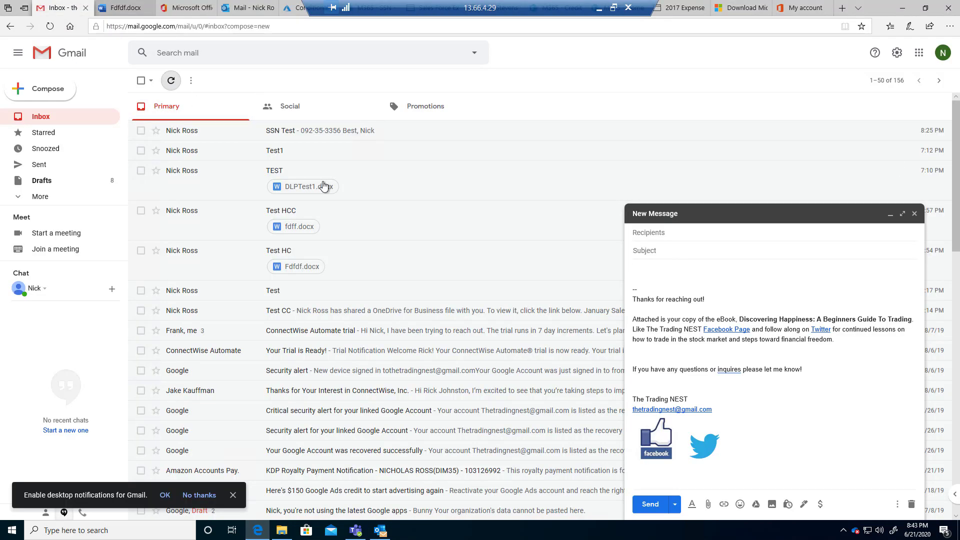
click(171, 80)
click(367, 135)
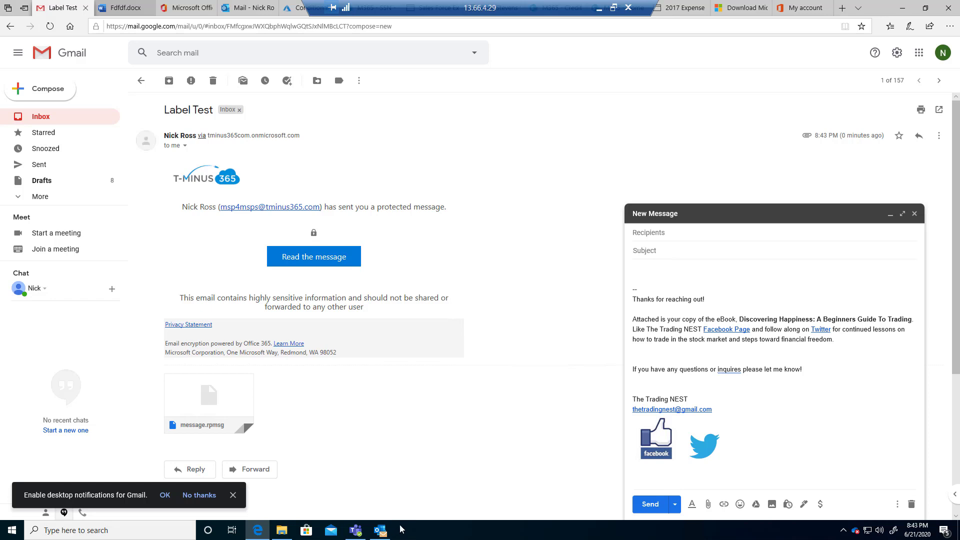
click(131, 528)
Launch Word via the 'word' search and open a maximized blank document
text(word)
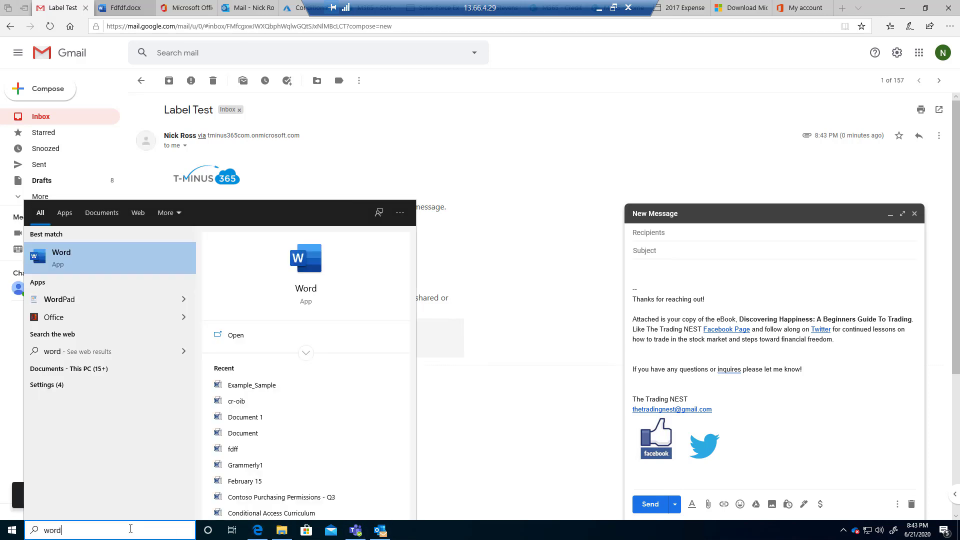
key(Return)
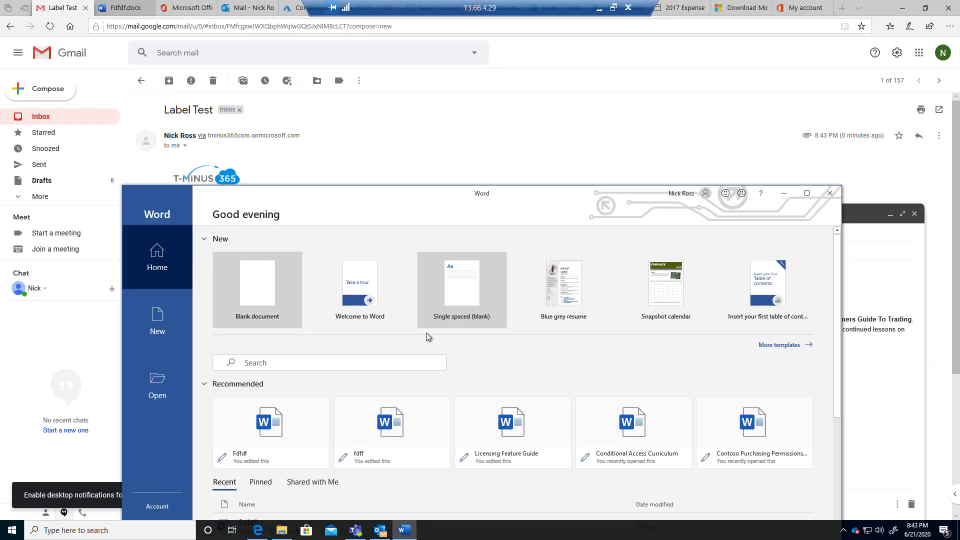
click(263, 300)
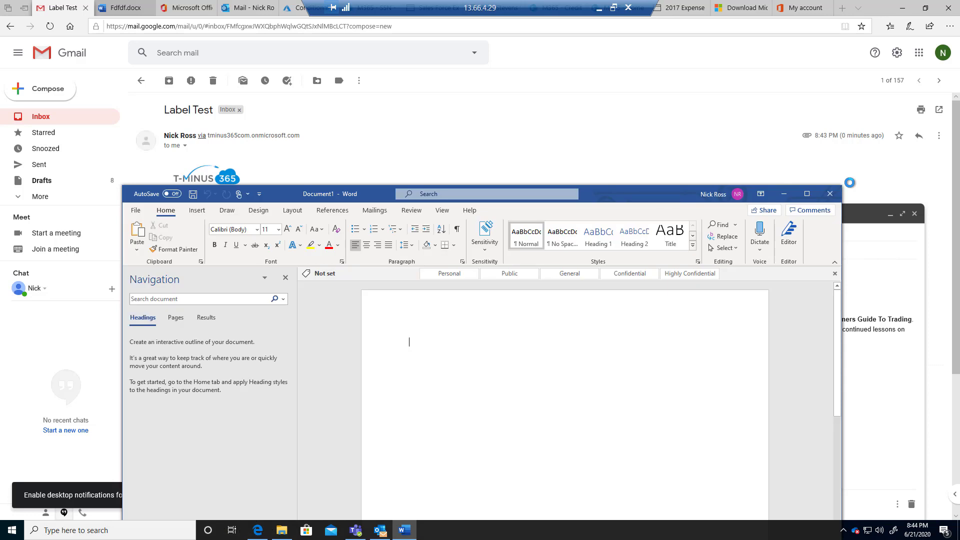
click(486, 232)
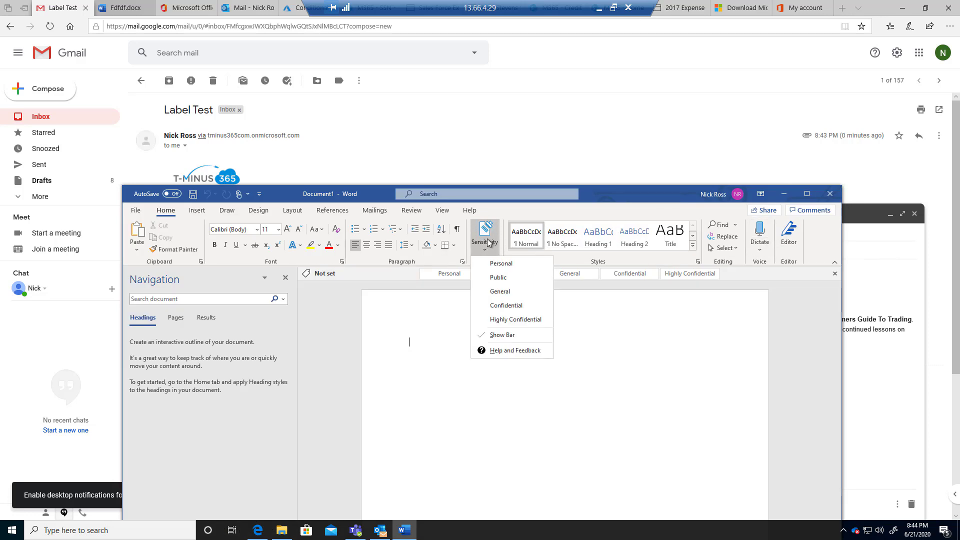
click(807, 195)
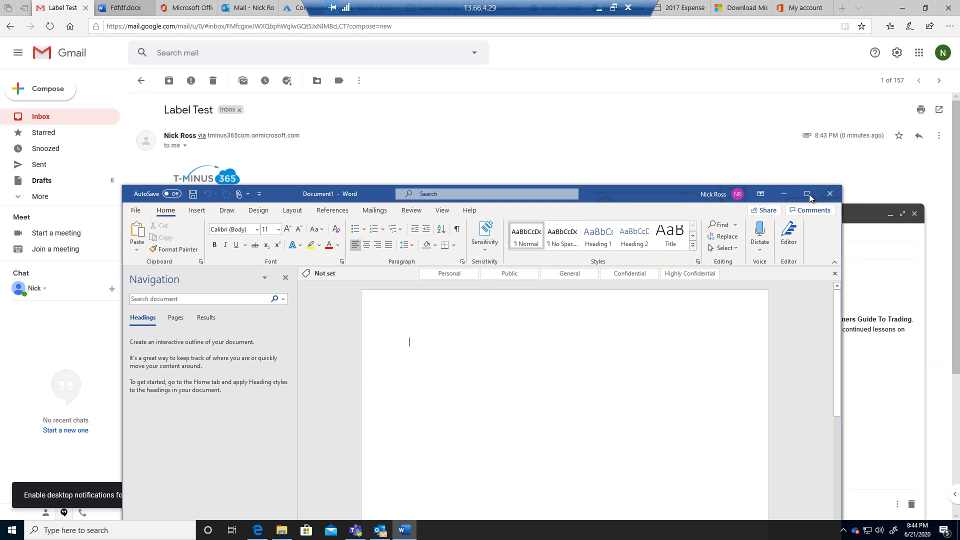
click(806, 194)
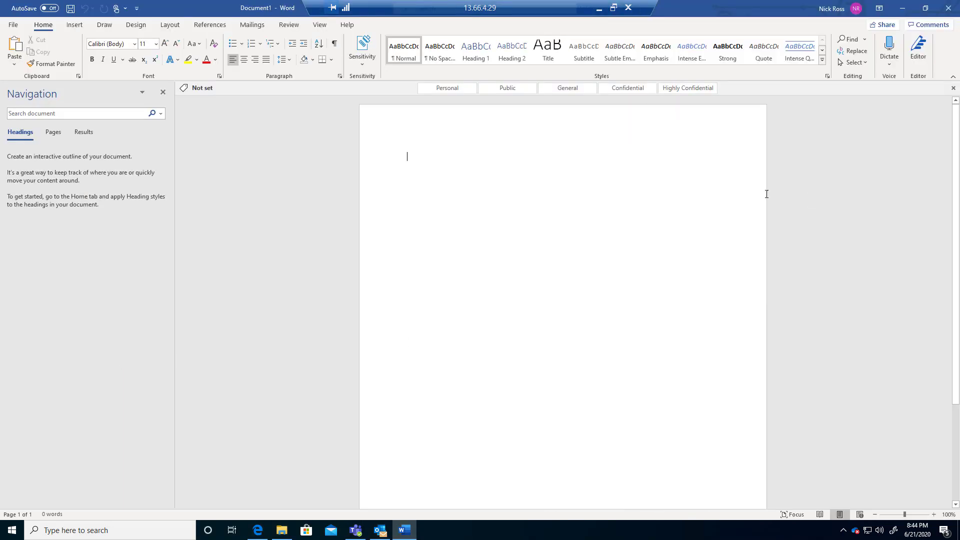
Close the Navigation pane and apply the Highly Confidential sensitivity label to the document
click(365, 57)
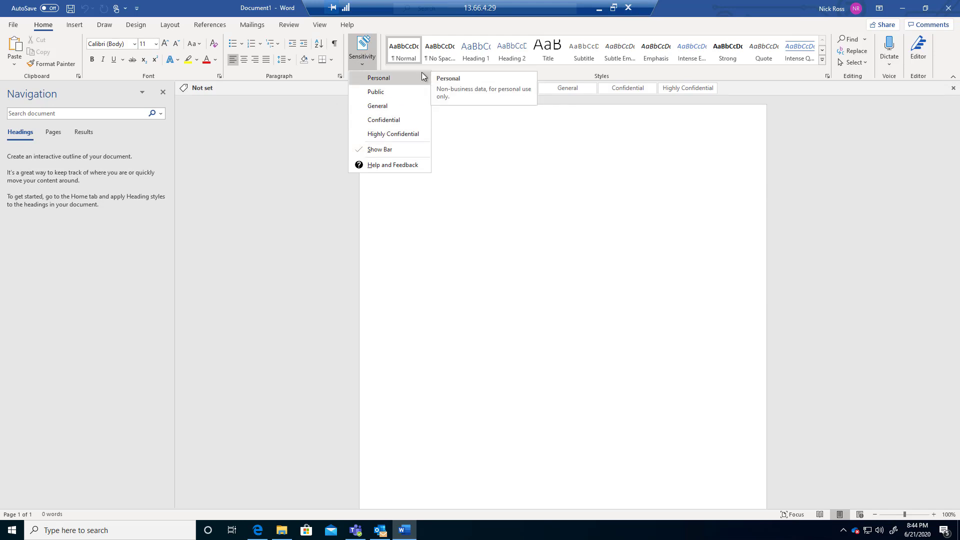
click(514, 148)
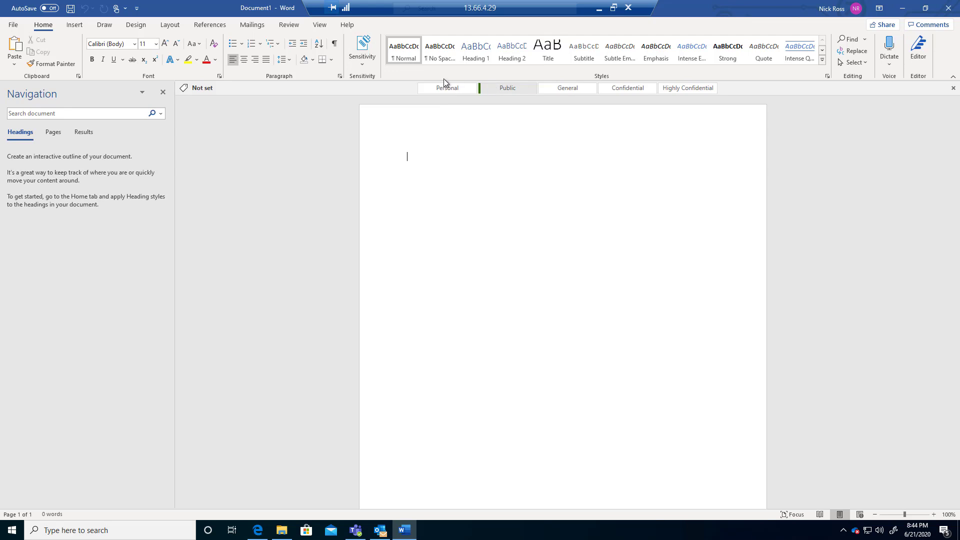
click(163, 91)
click(372, 58)
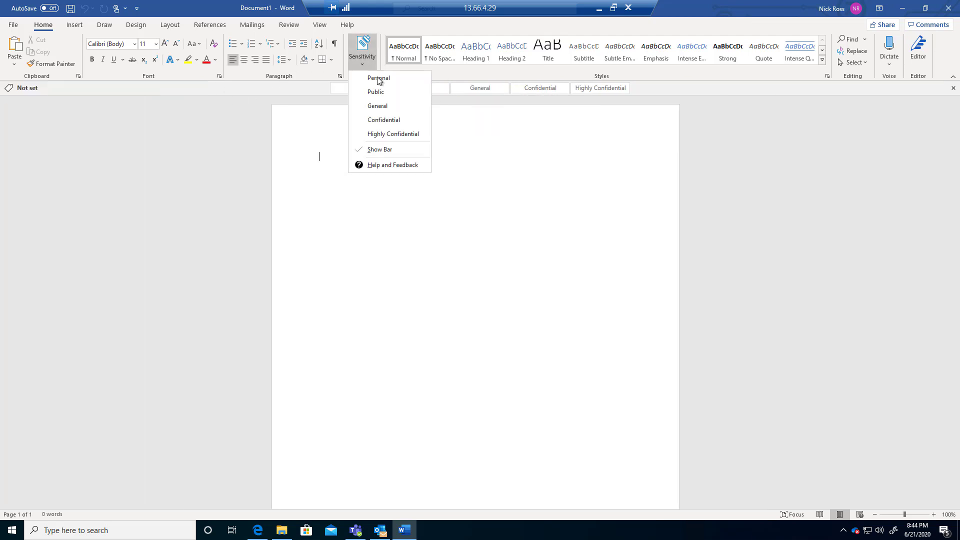
click(401, 134)
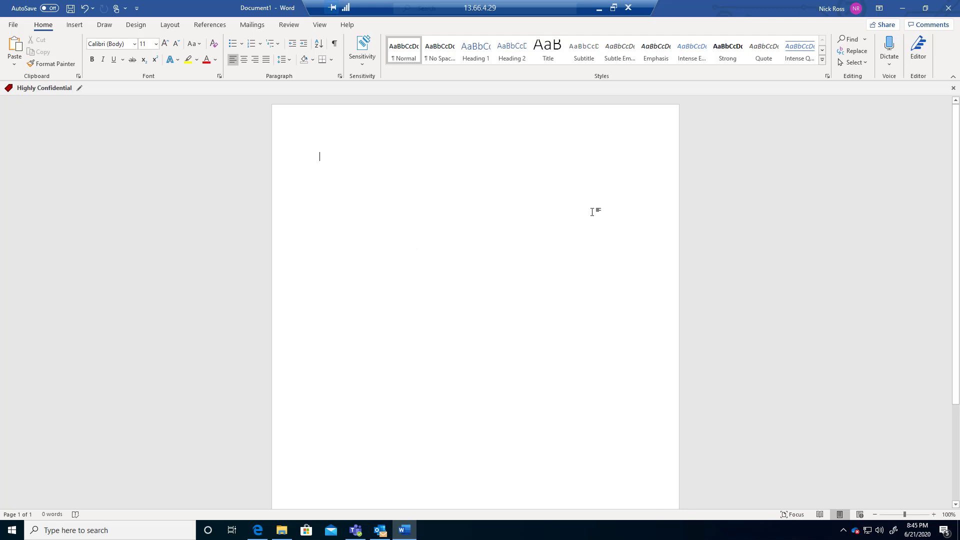
key(alt+Tab)
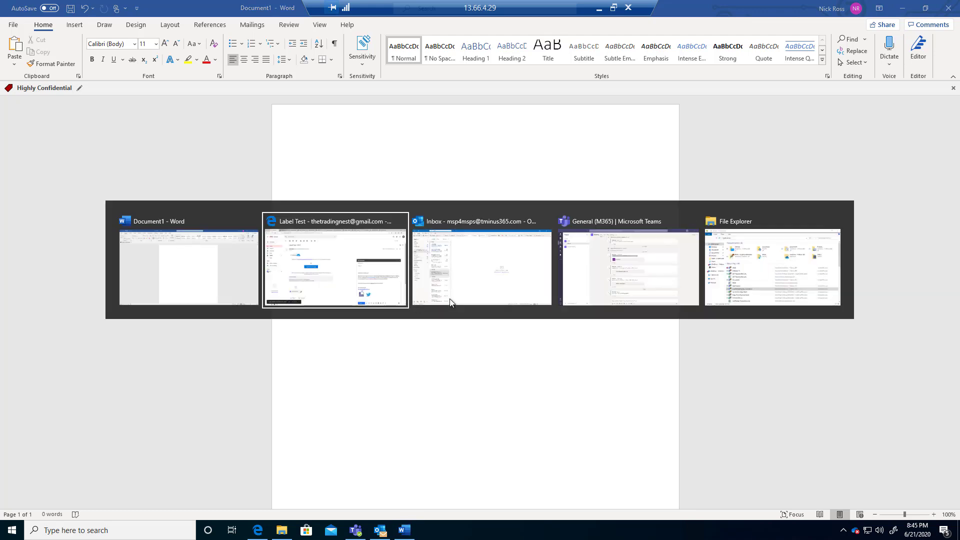
click(181, 266)
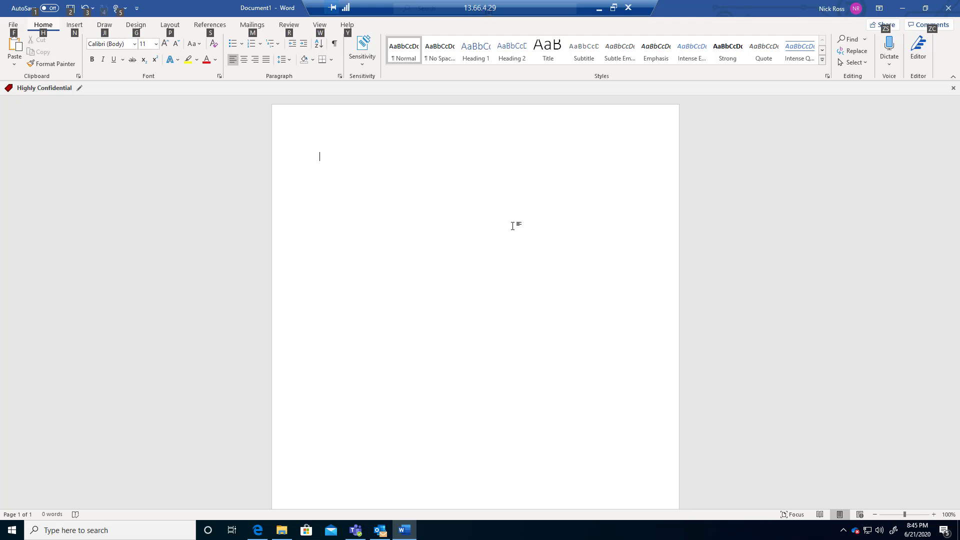
click(598, 9)
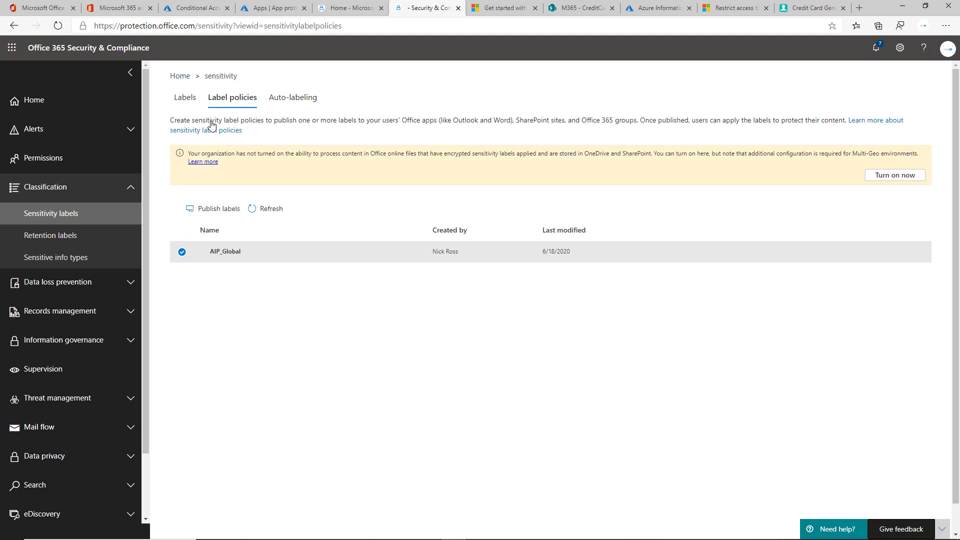
Edit the Highly Confidential label, reaching its encryption settings and the tminus365.com permission entry
click(185, 98)
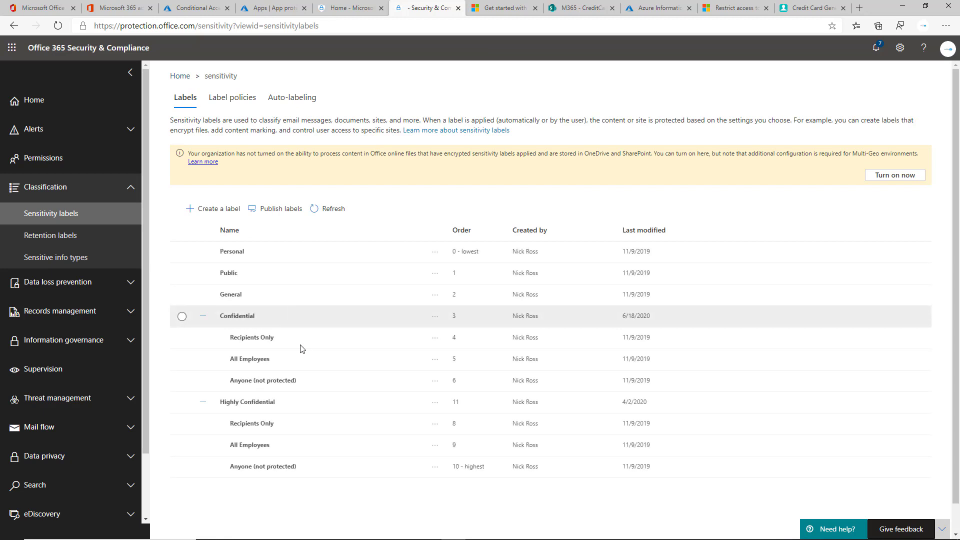
click(253, 401)
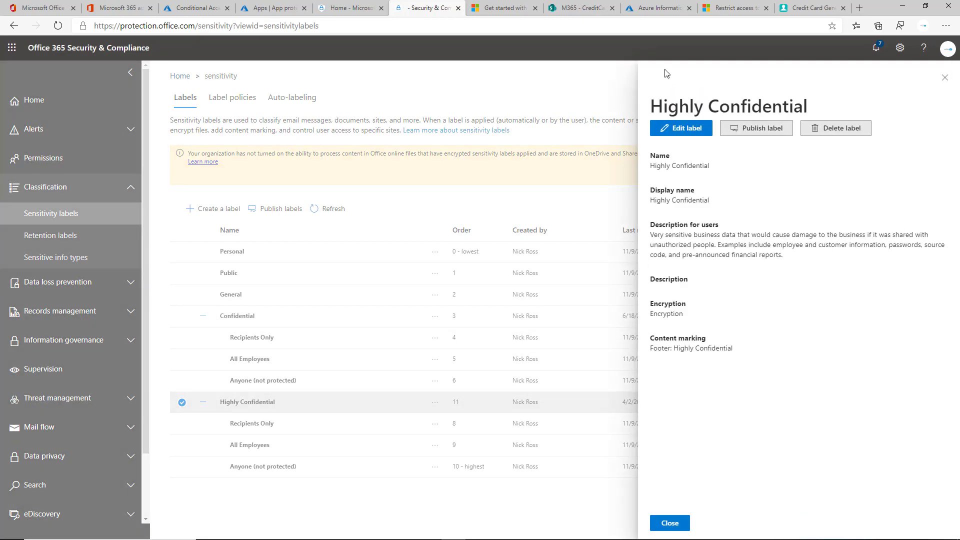
click(656, 134)
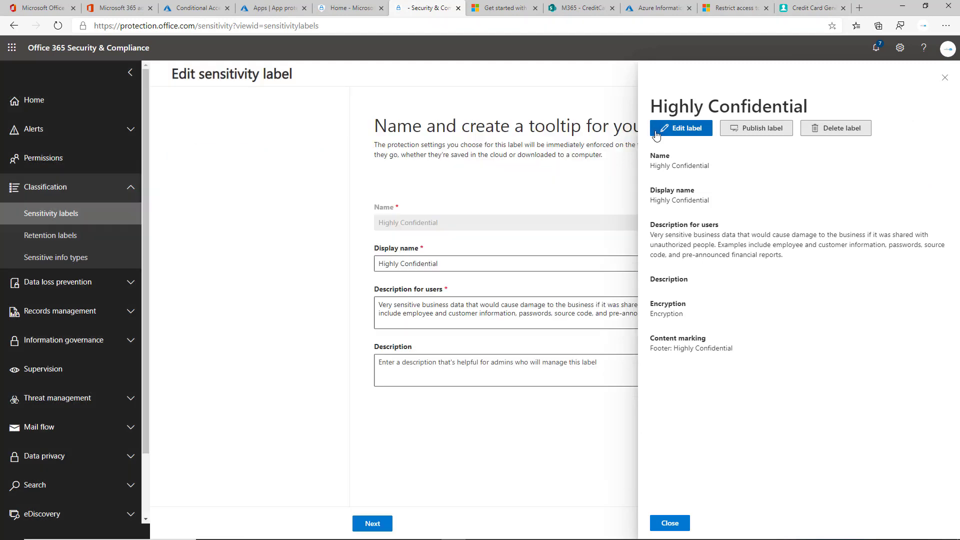
click(374, 523)
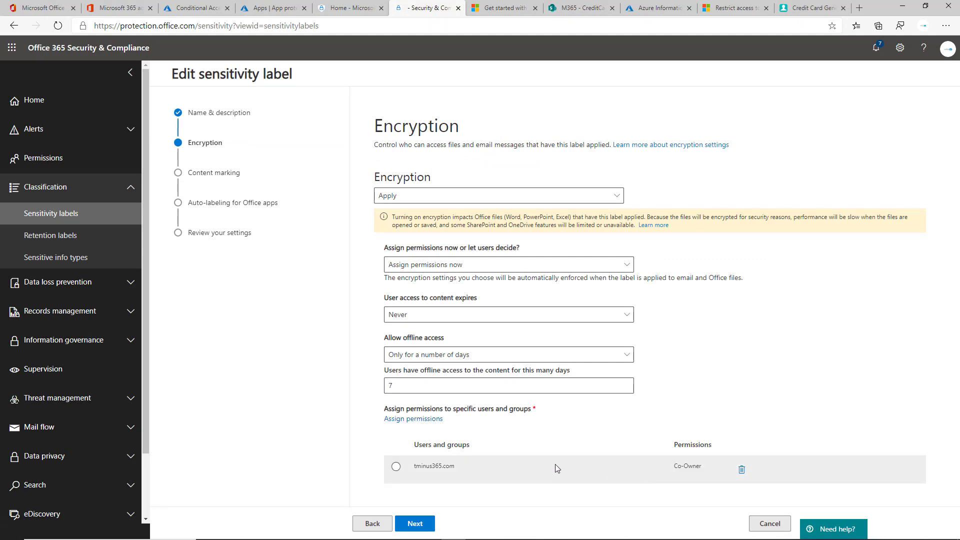
click(581, 465)
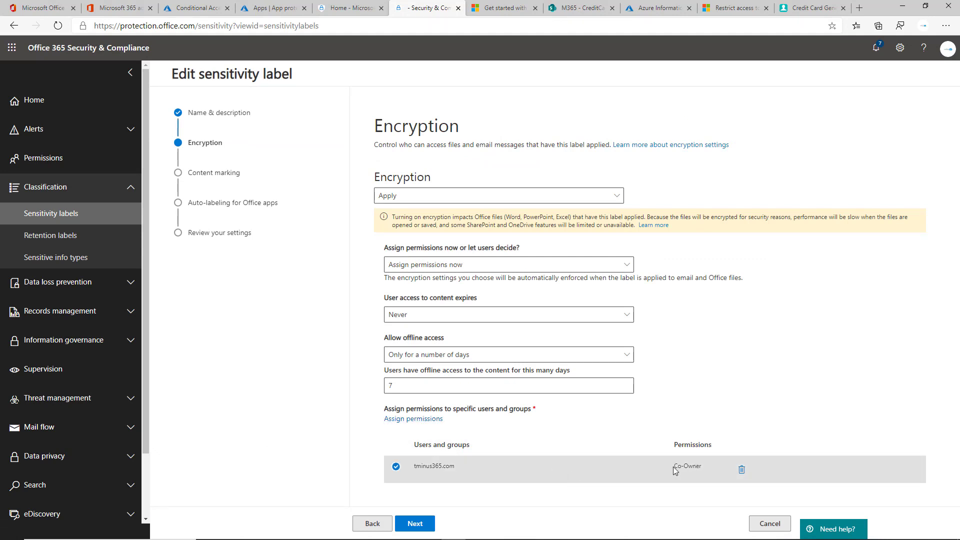
drag(674, 469, 716, 472)
click(443, 464)
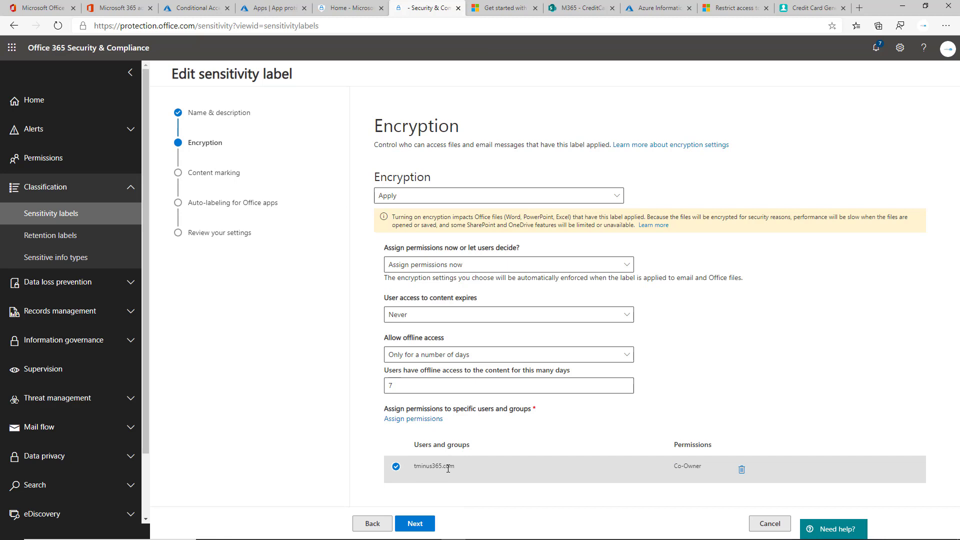
Switch the assigned permissions to Custom, close both permission panels, and cancel the label edit
click(414, 418)
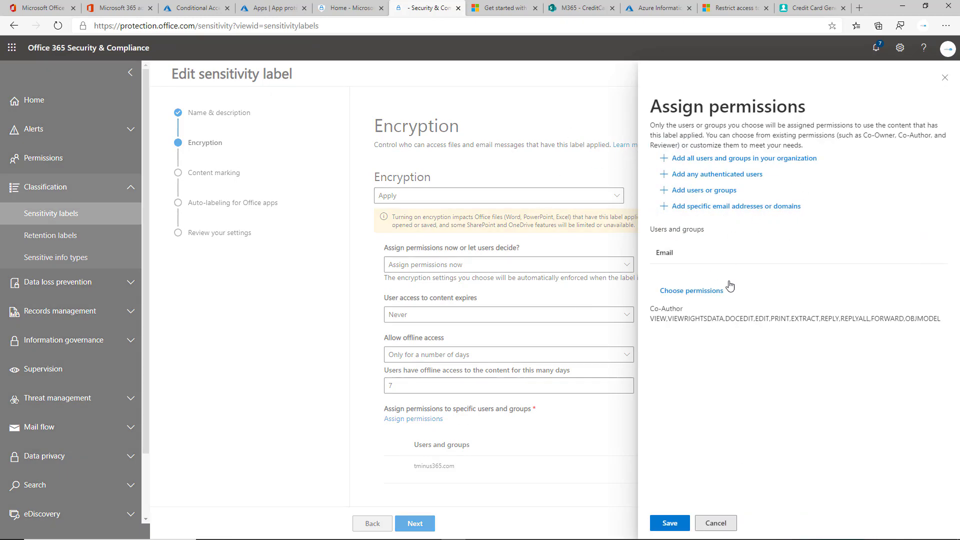
click(692, 295)
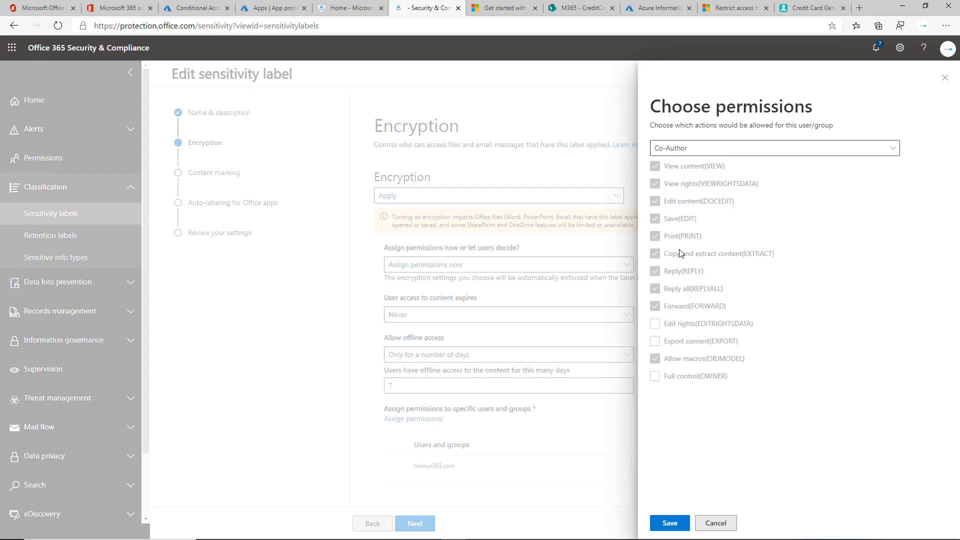
click(695, 151)
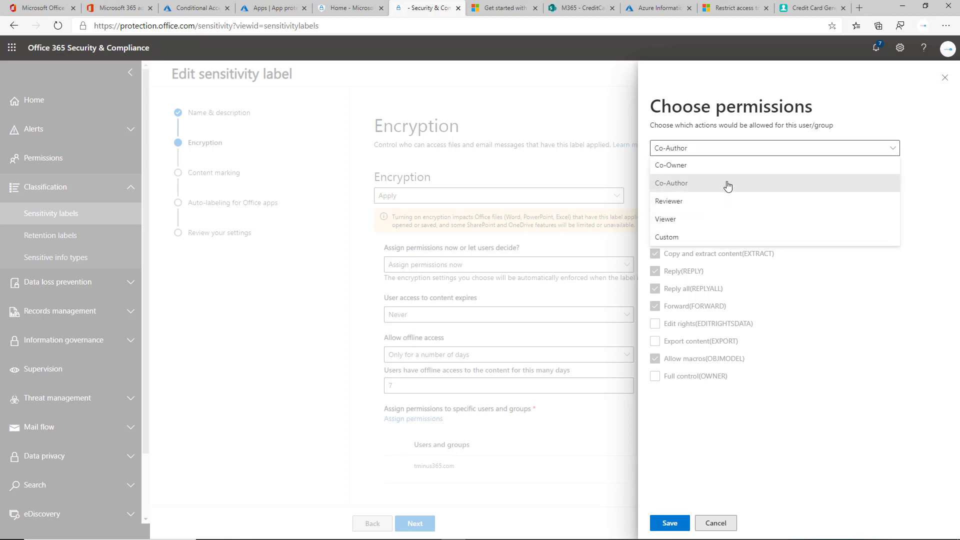
click(682, 238)
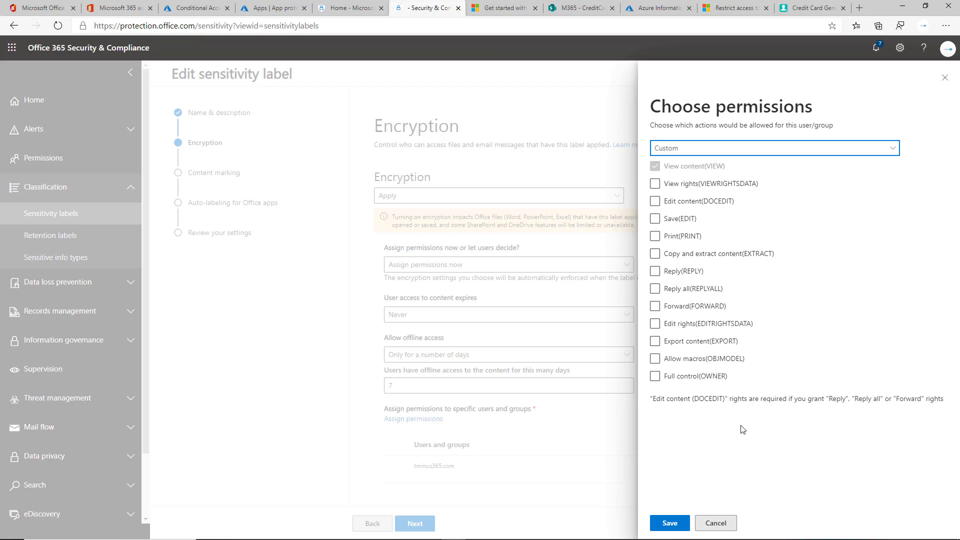
click(945, 78)
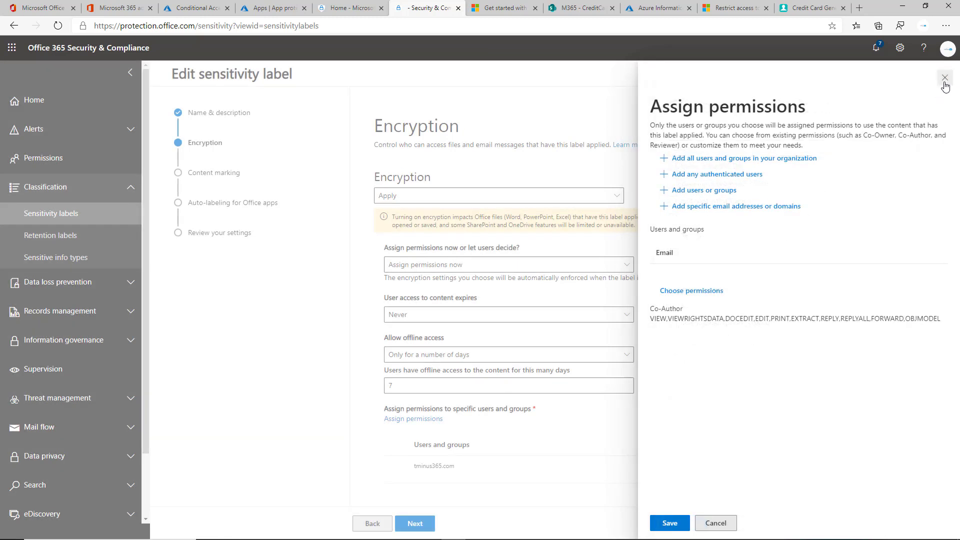
click(946, 79)
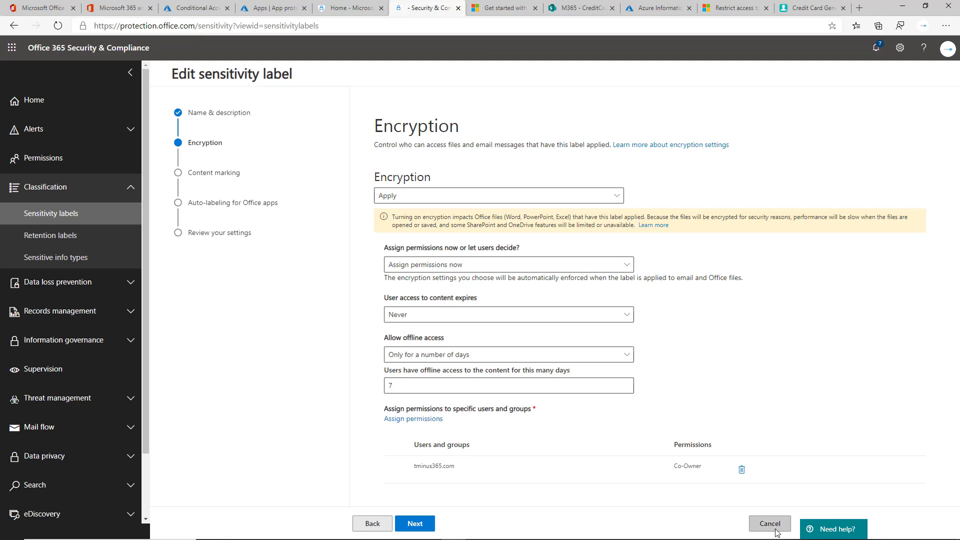
mouse_move(770, 539)
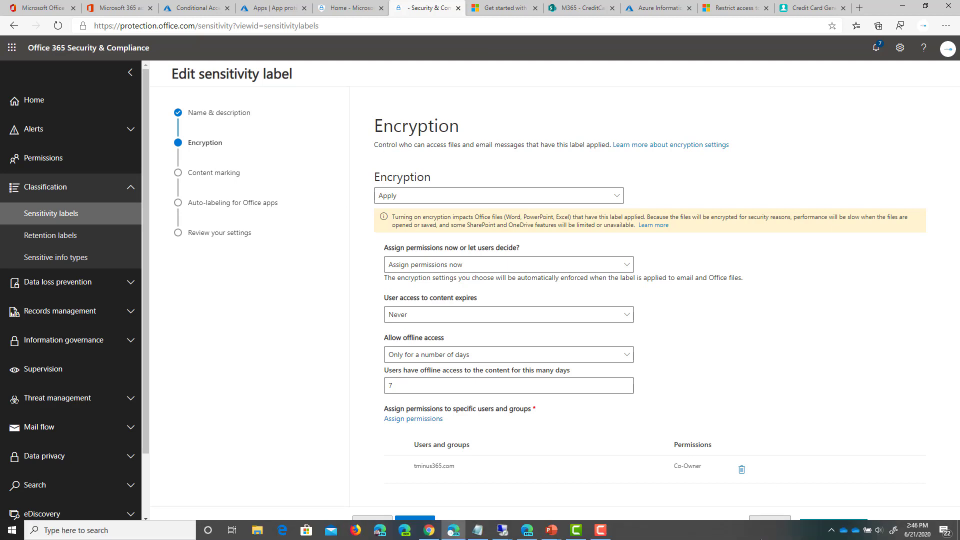
click(768, 523)
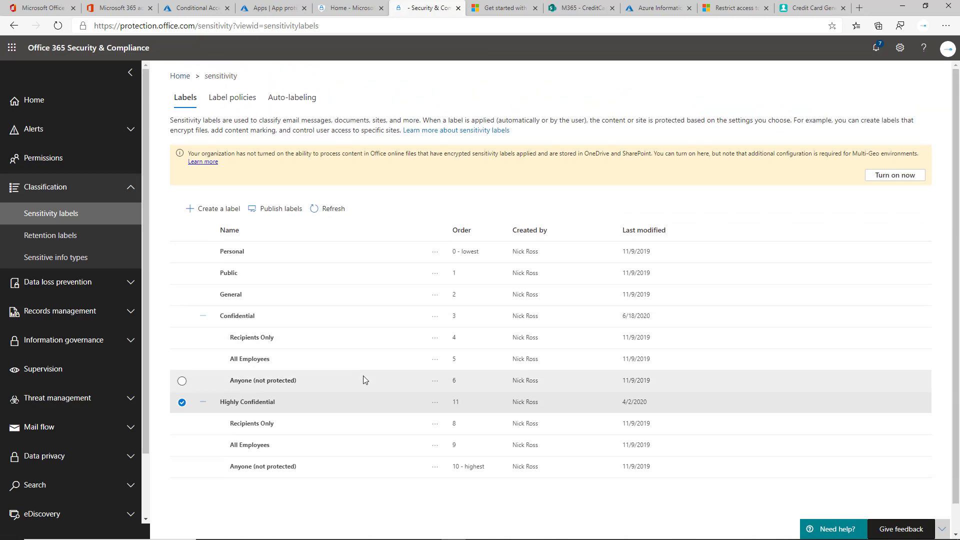
key(alt+Tab)
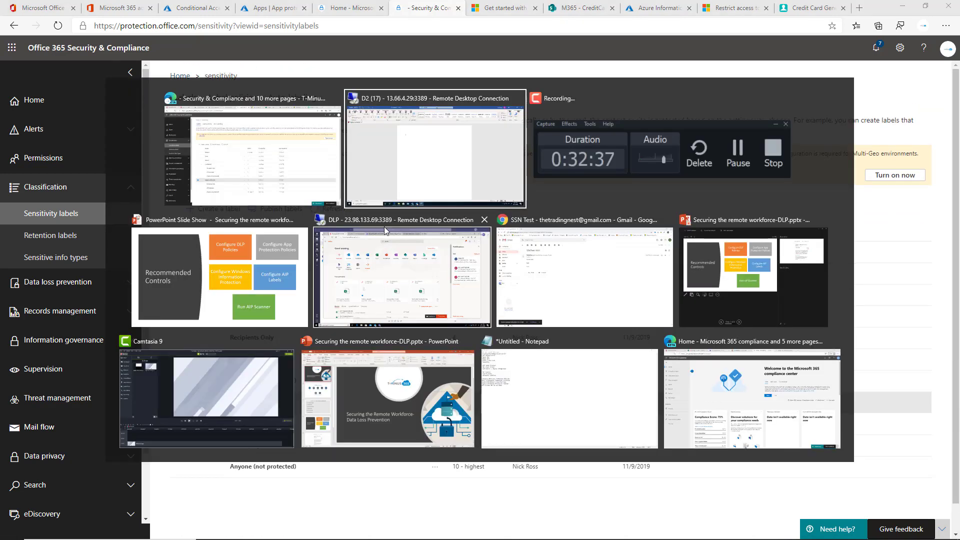
click(286, 256)
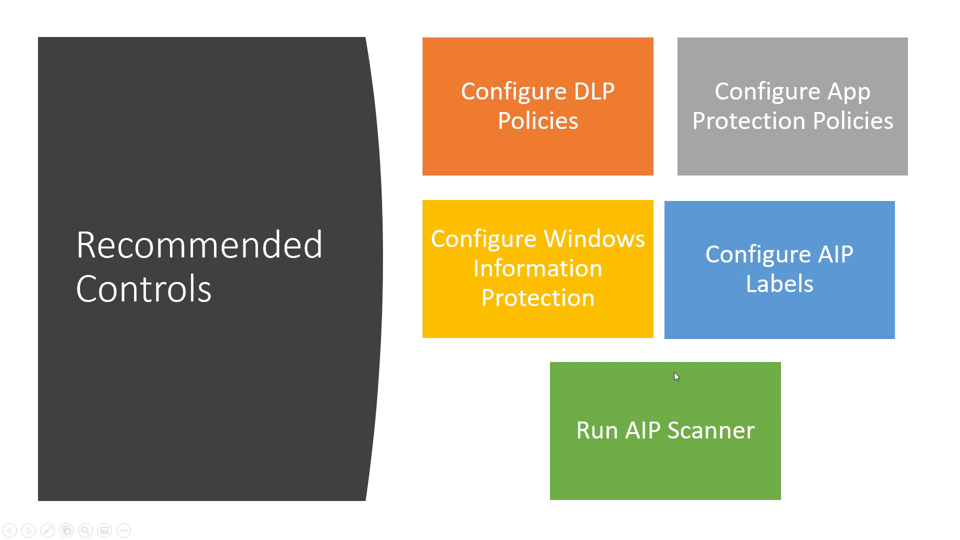
key(alt+Tab)
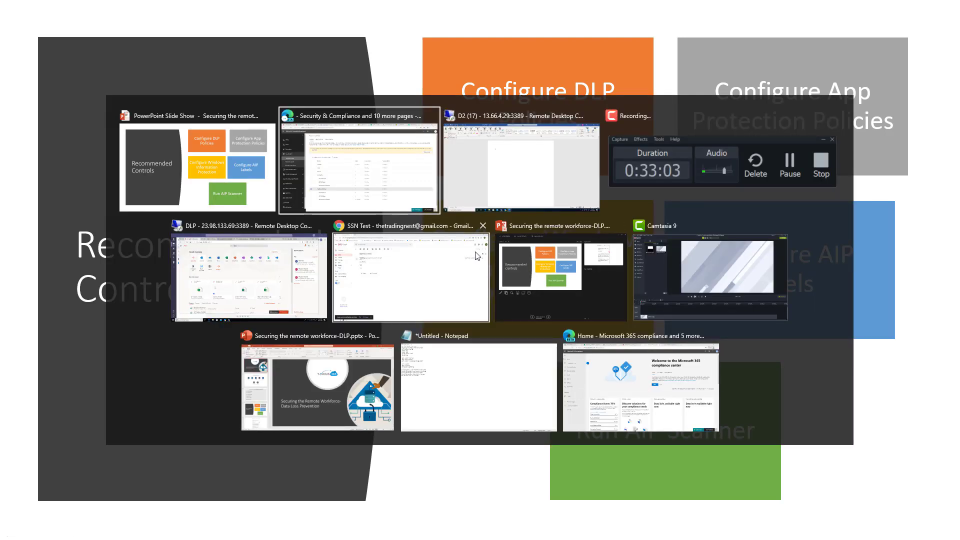
click(391, 212)
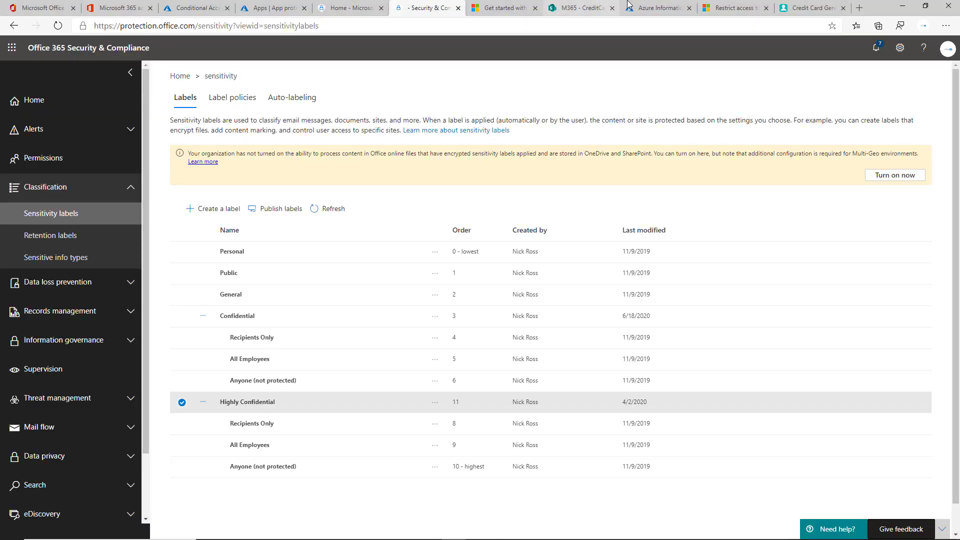
Go through Quick start and Nodes to Repositories, showing the \\IntuneDC\MapDriveTest repository
click(628, 6)
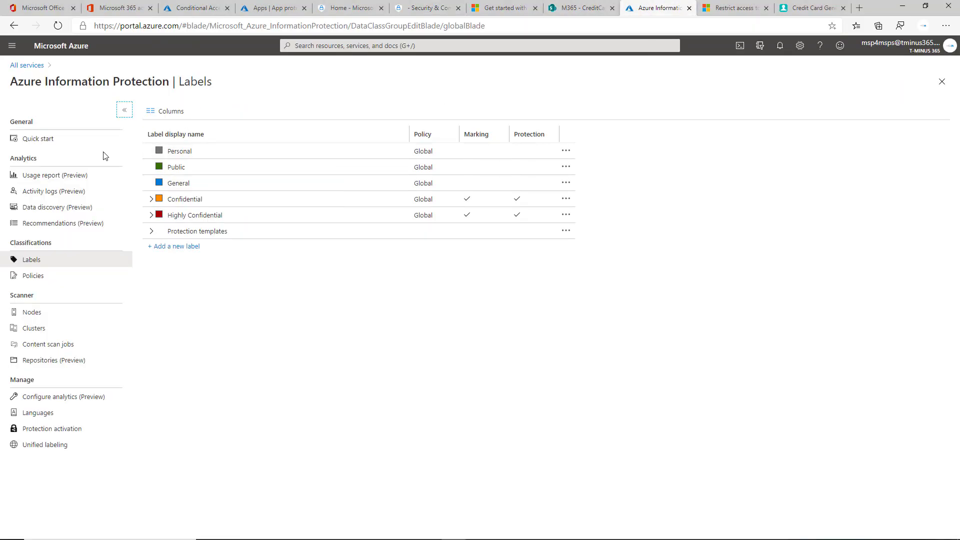
click(43, 140)
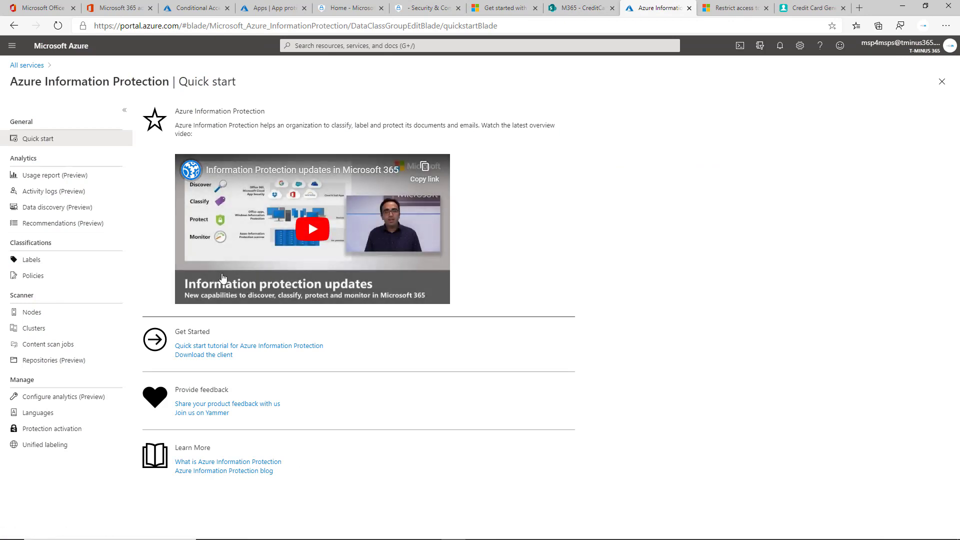
click(70, 319)
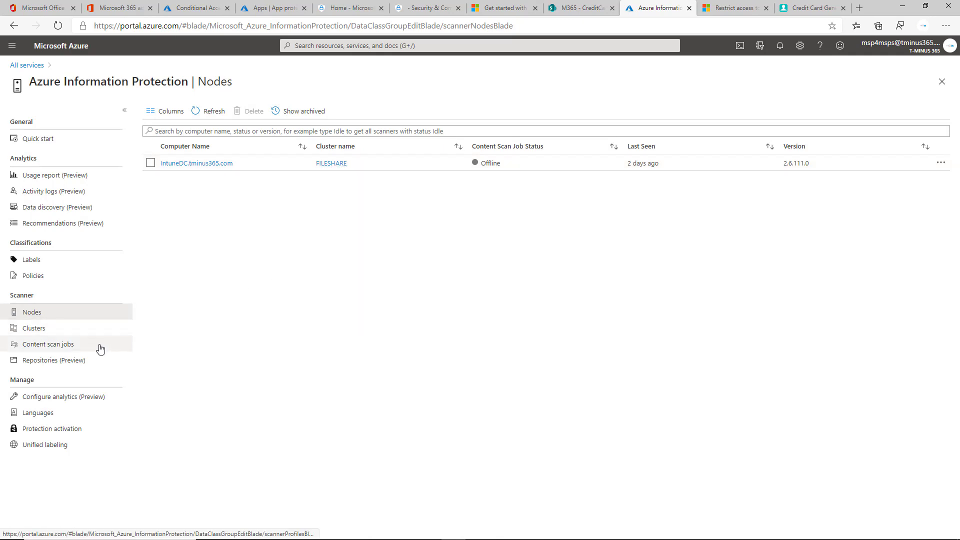
click(86, 360)
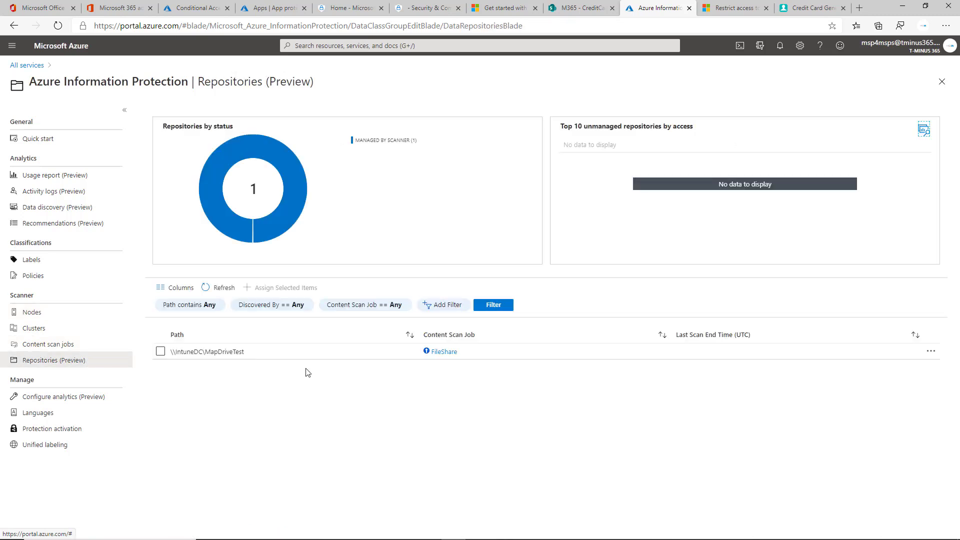
drag(248, 352, 174, 352)
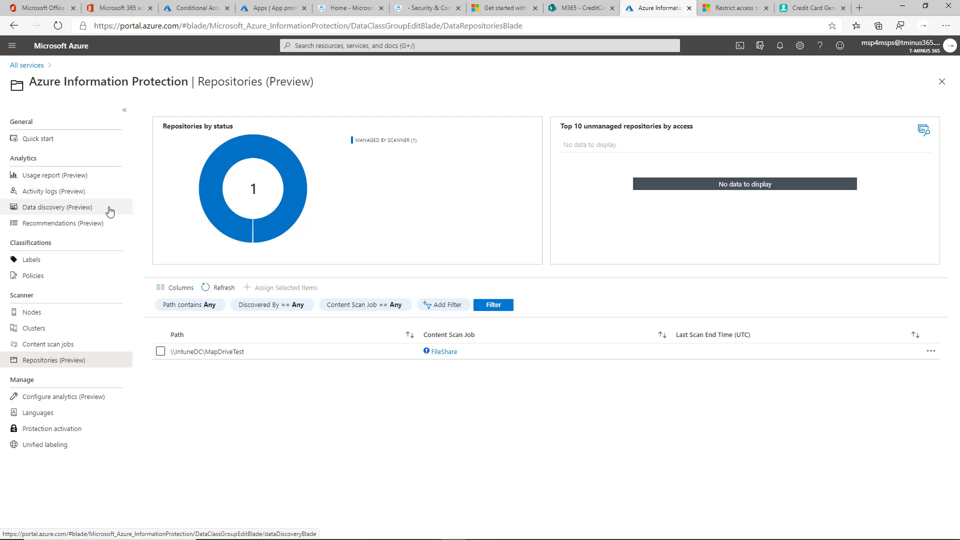
Open the Data discovery report and highlight the 219 files found in mapdrivetest
click(109, 211)
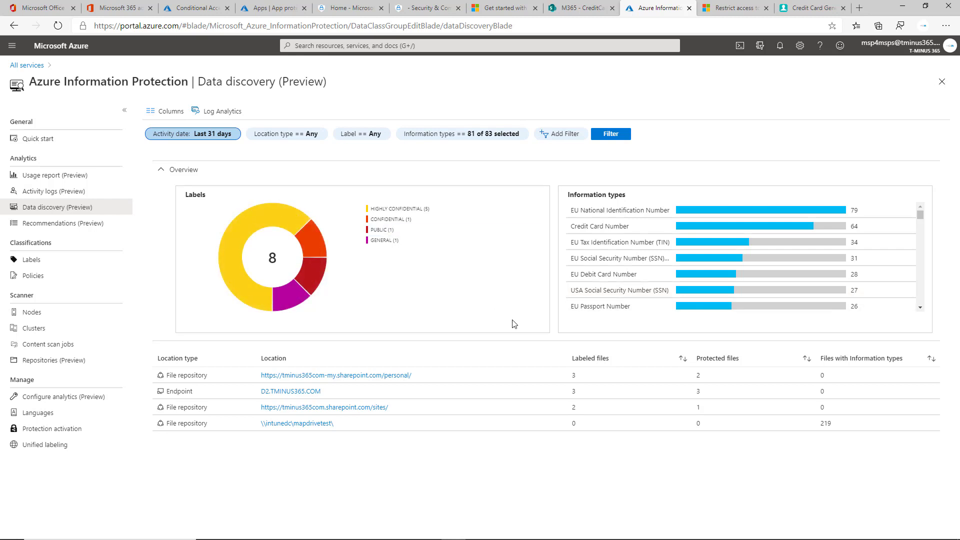
drag(840, 428, 790, 432)
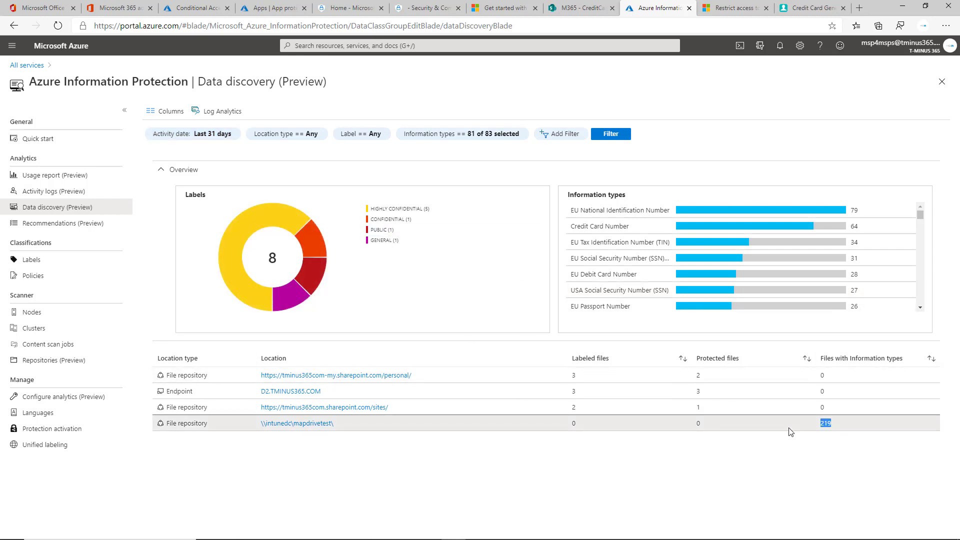
click(793, 483)
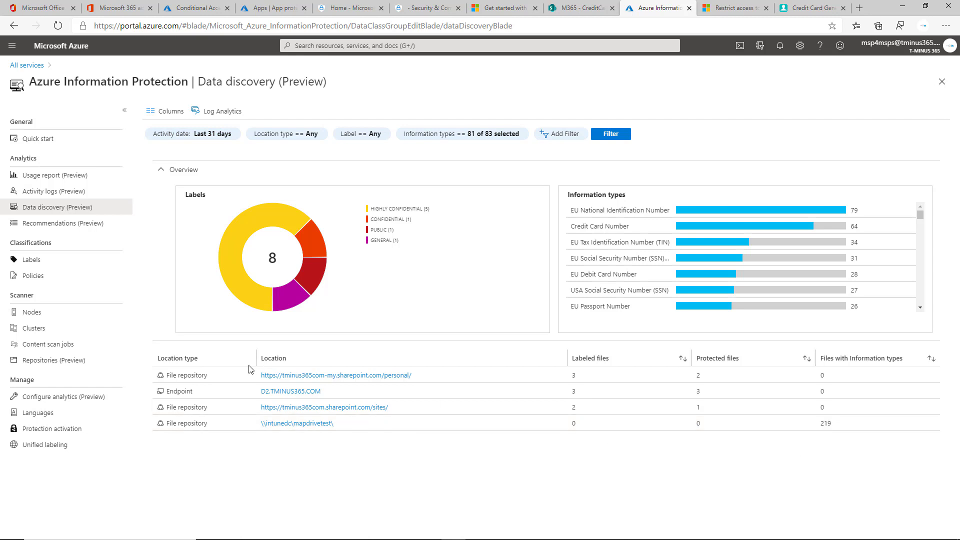
List and scroll through the files in the \\intunedc\mapdrivetest\ location, then return to the overview
click(299, 424)
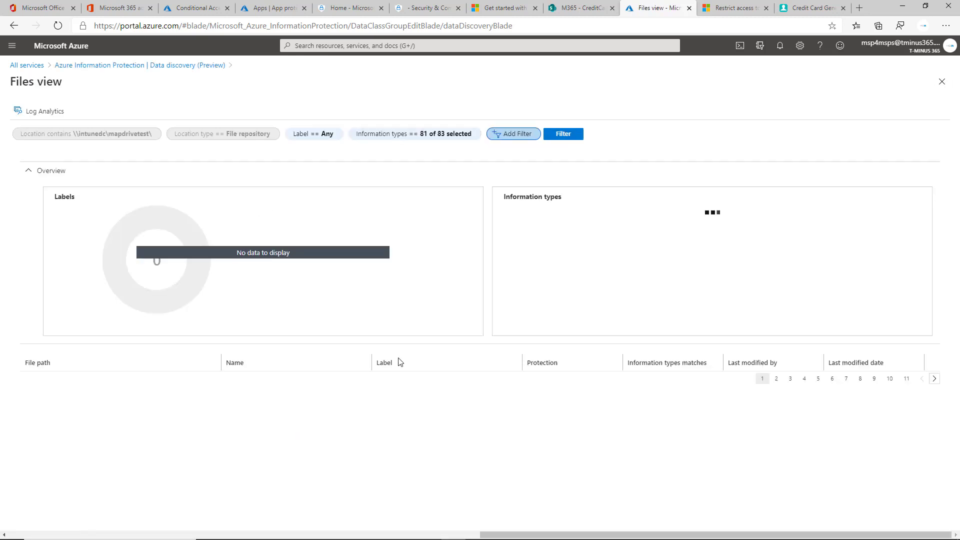
scroll(420, 297, down, 3)
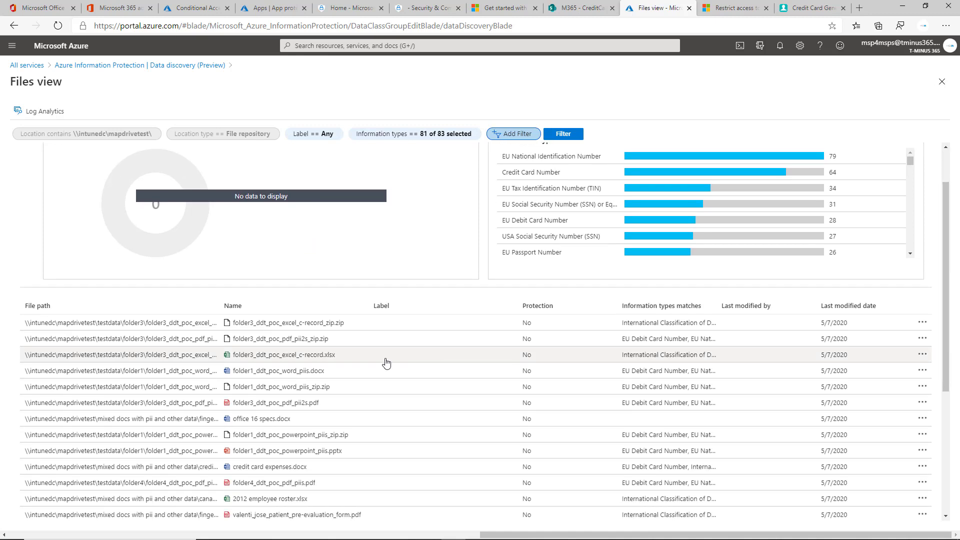
scroll(177, 442, down, 1)
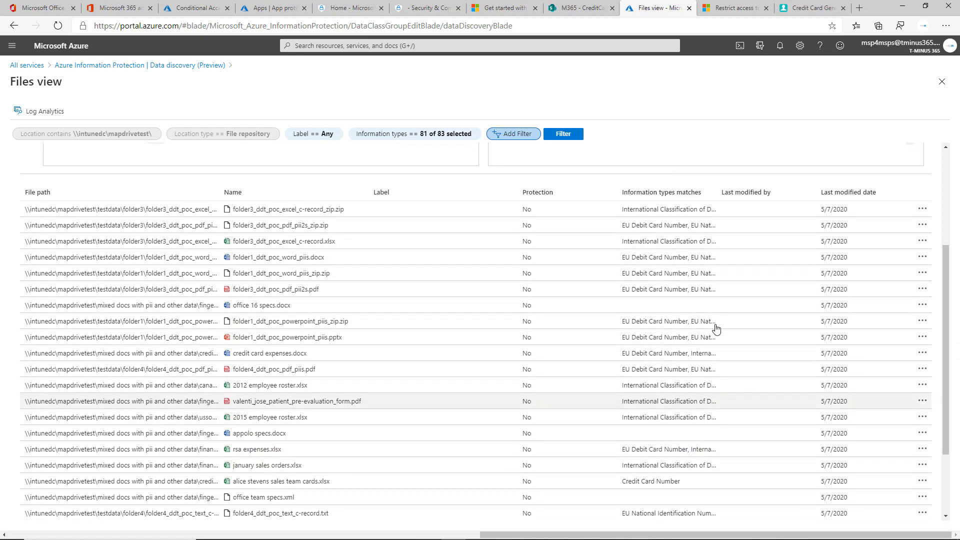
scroll(703, 305, down, 2)
scroll(724, 313, up, 5)
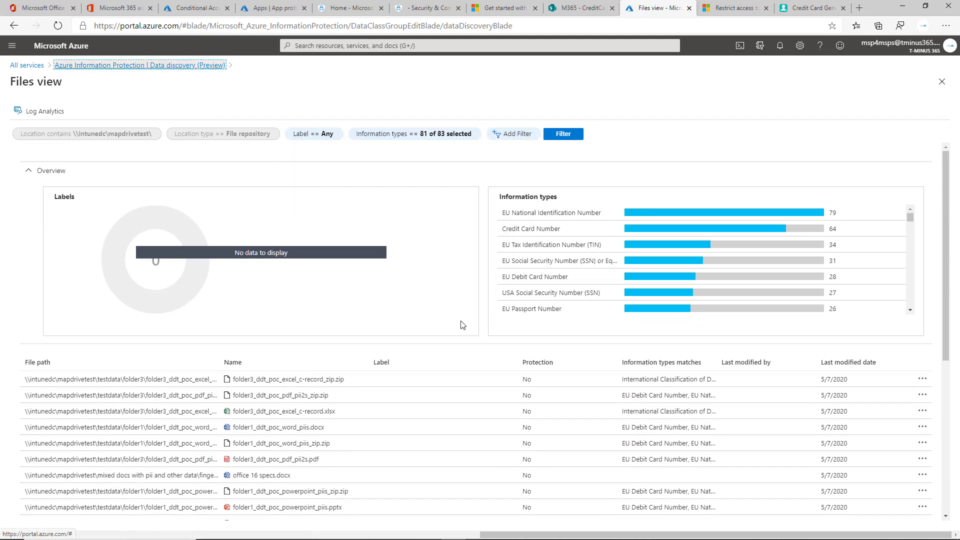
click(175, 65)
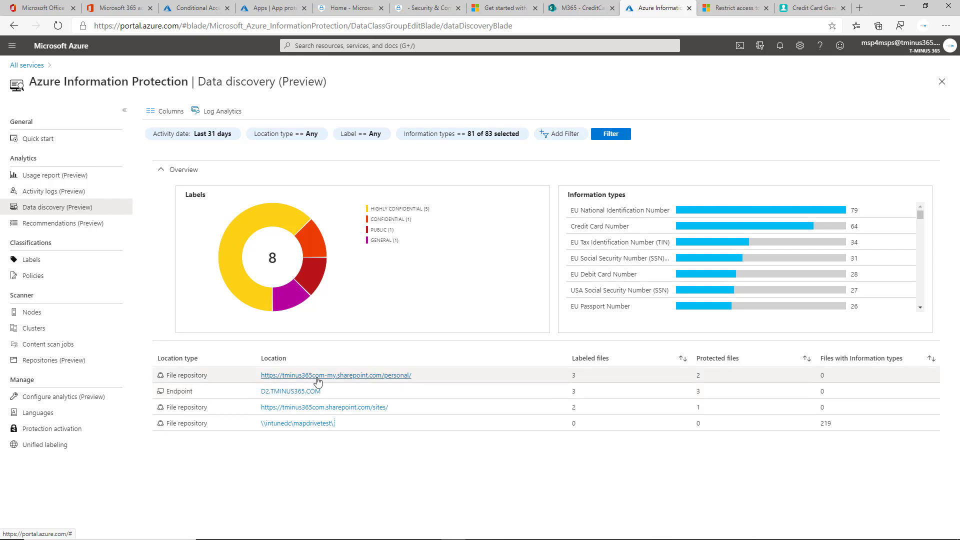
Review Activity logs and Recommendations, then advance the slideshow to 'Microsoft's Information Protection Solutions – Today'
click(56, 191)
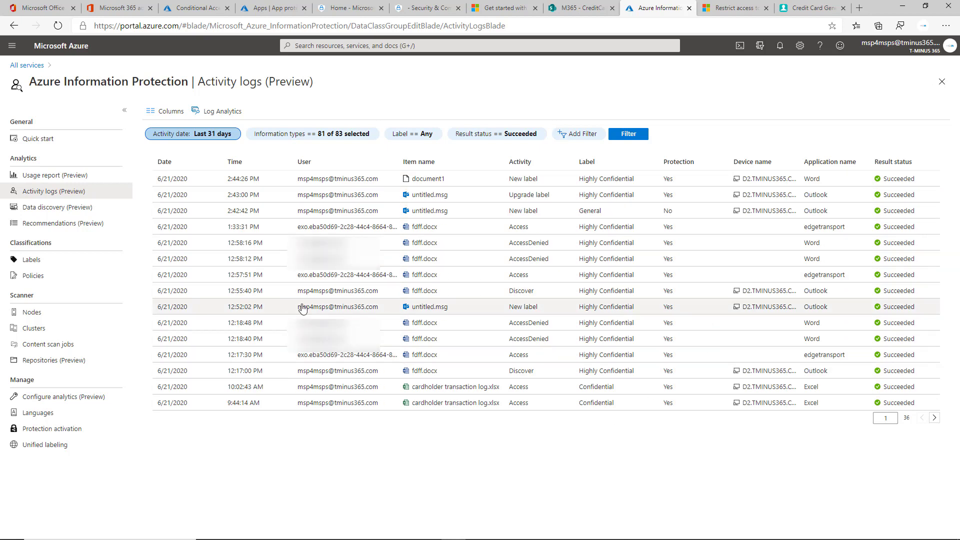
click(75, 224)
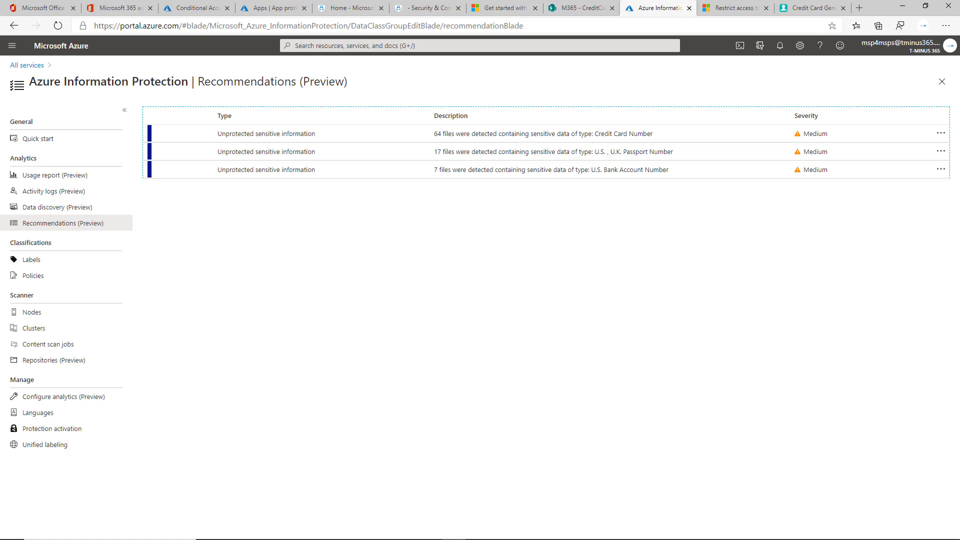
key(alt+Tab)
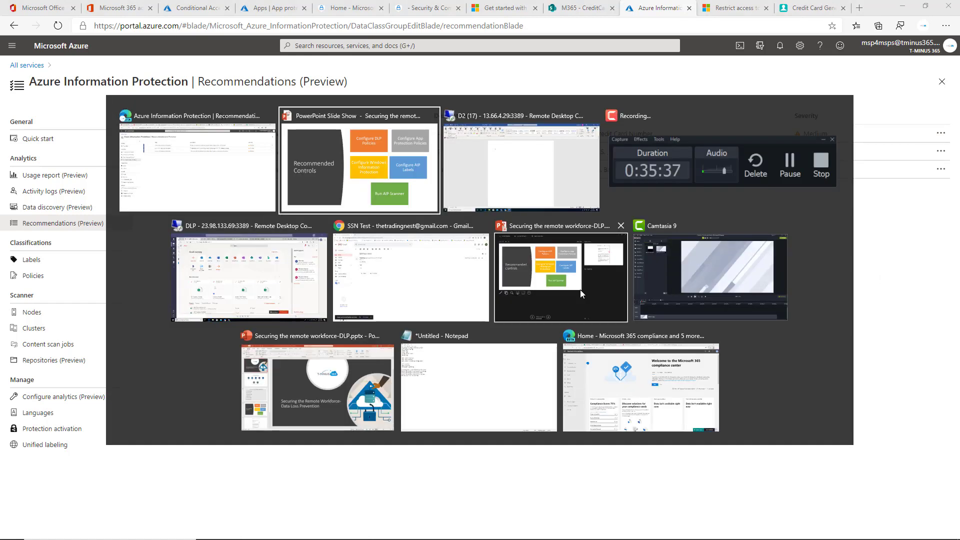
key(Right)
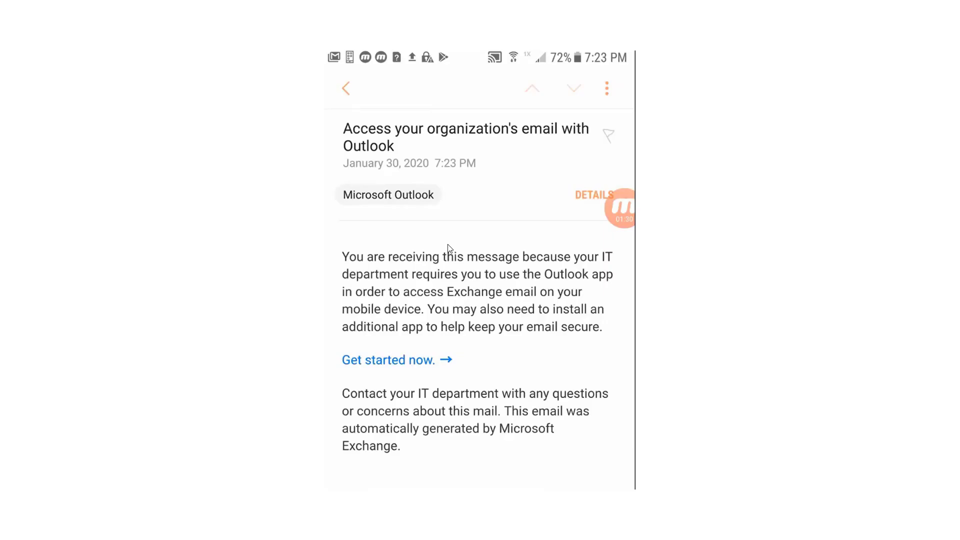
key(Right)
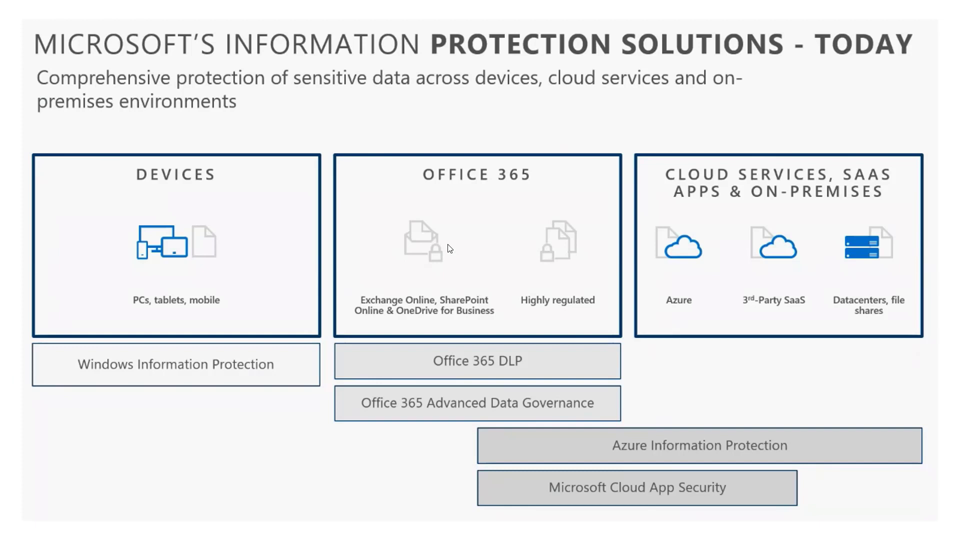